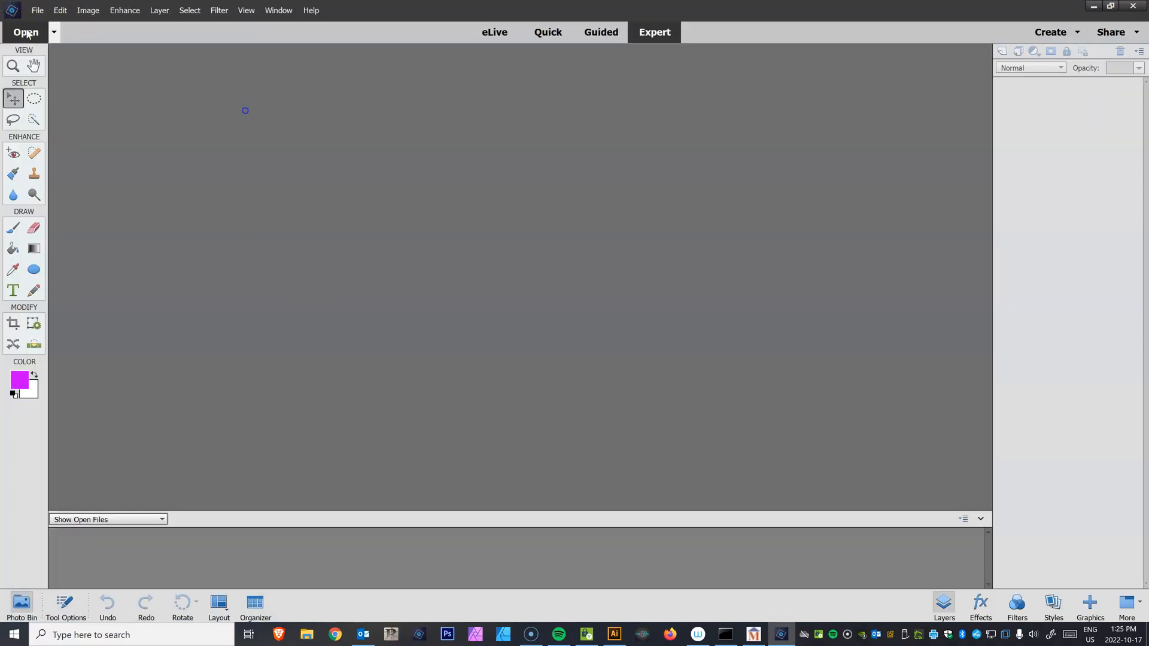
Open the file 1 and 1.5 Button Template - 4 buttons from the Adobe Photoshop > Buttons folder on the S: drive
left_click(26, 33)
left_click_drag(177, 268, 199, 154)
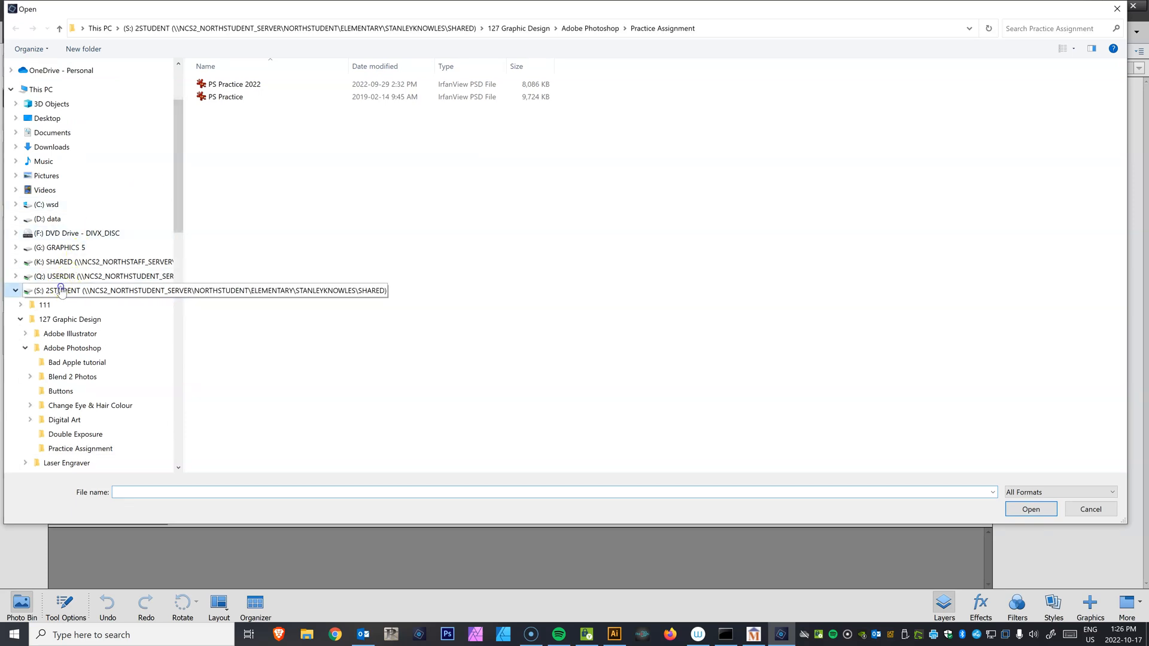
left_click(61, 291)
left_click(258, 103)
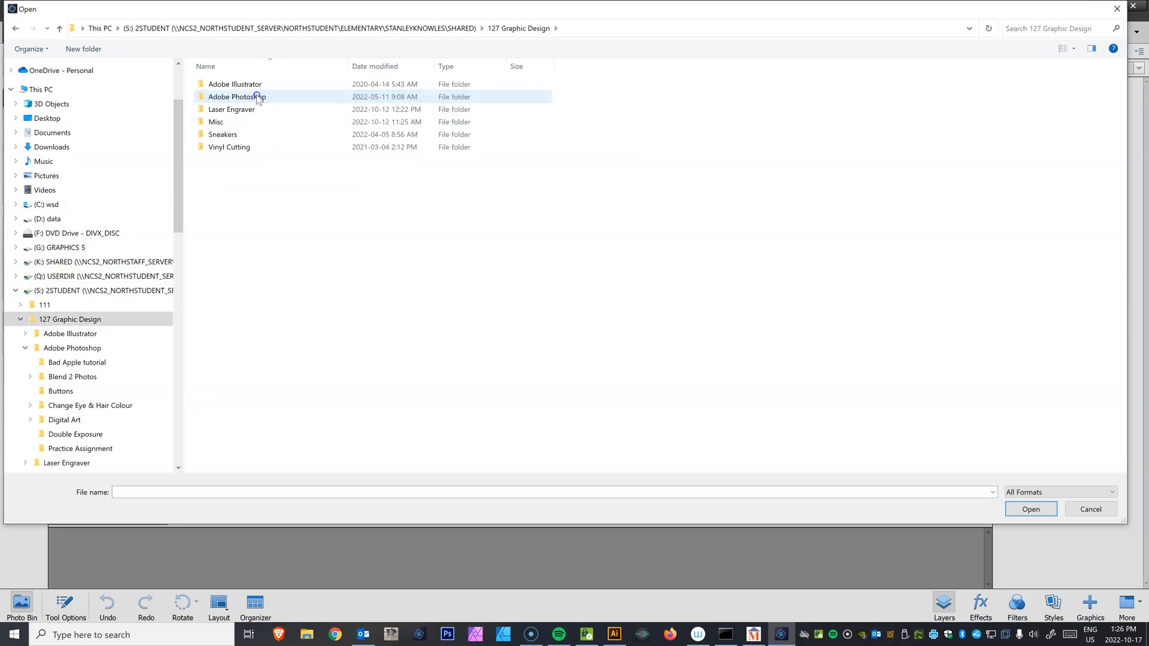
double_click(238, 97)
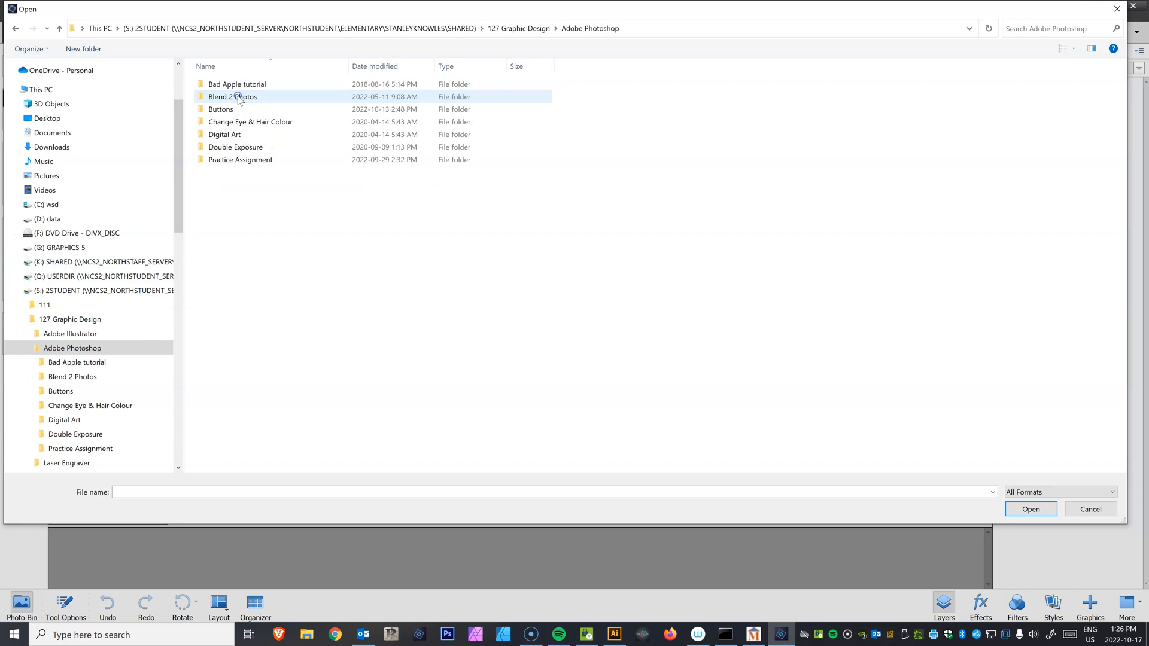
double_click(223, 109)
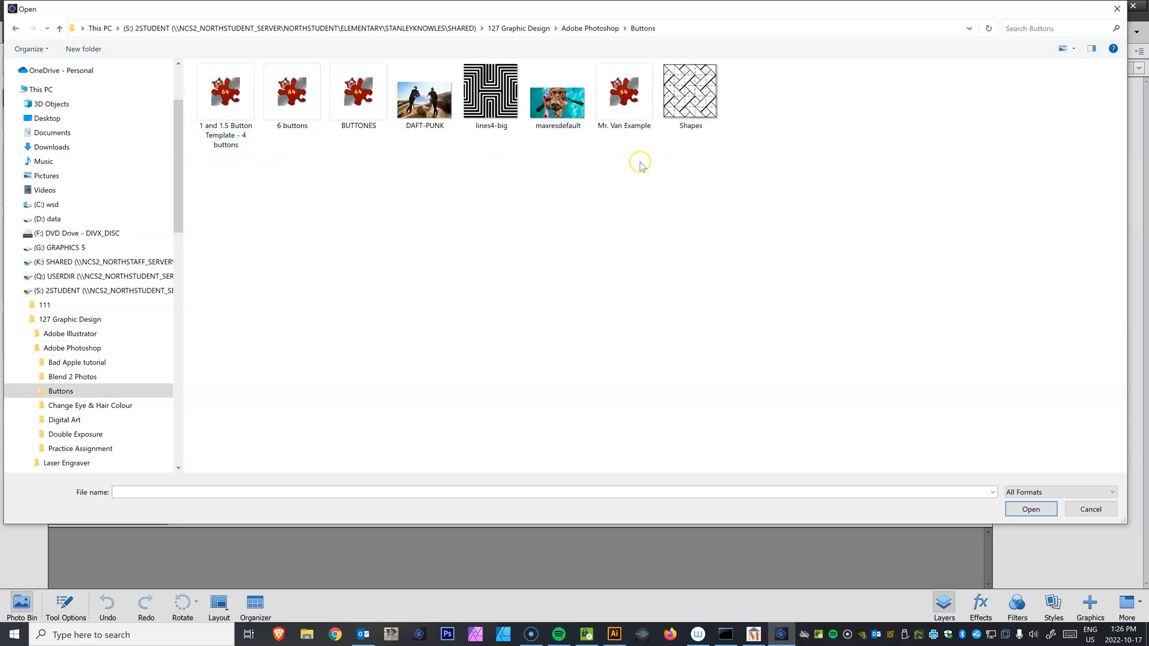
left_click_drag(723, 168, 199, 112)
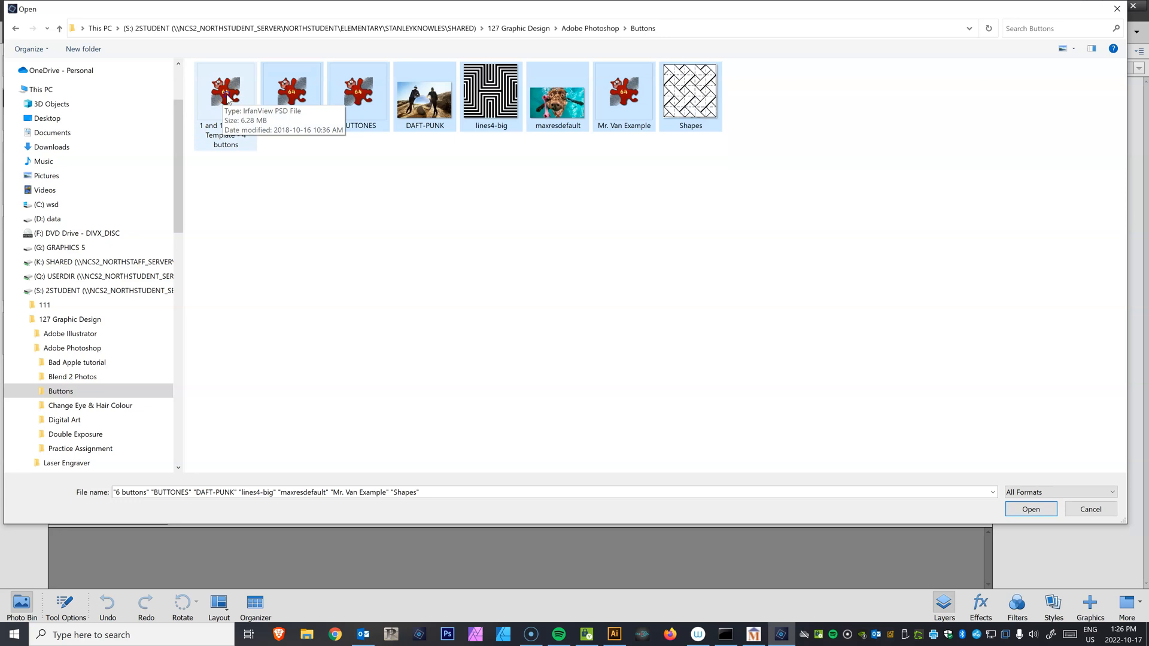
double_click(226, 95)
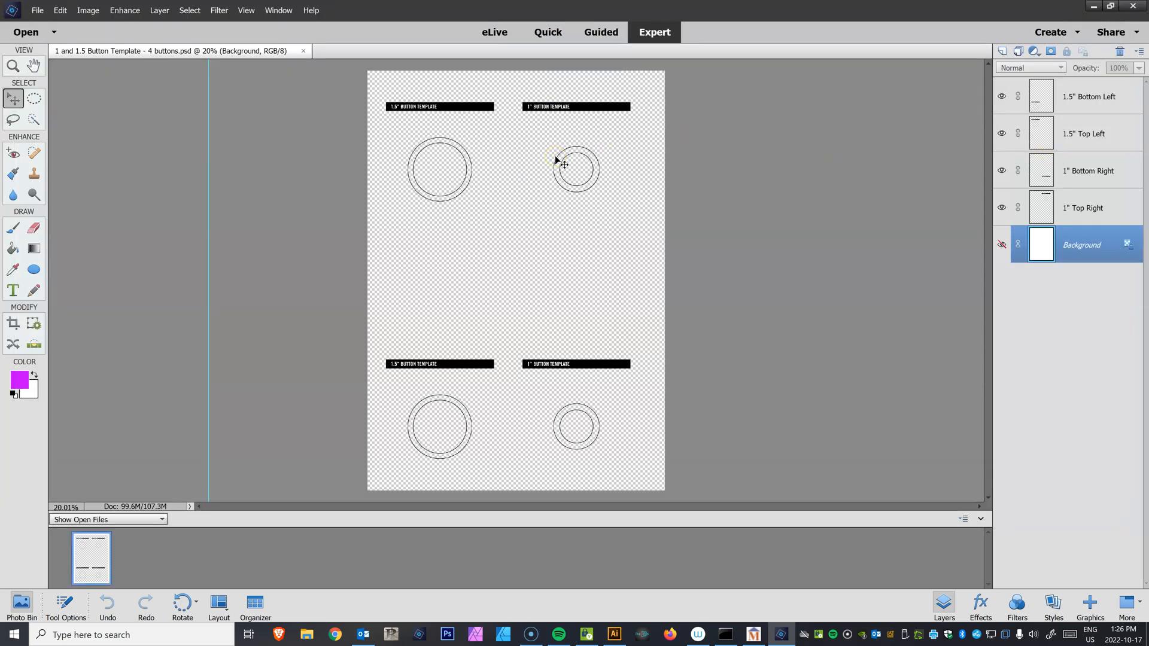
Duplicate the 1.5" Bottom Left layer as 1.5" Middle Left and move the copy up to the middle of the page
left_click_drag(209, 280, 200, 257)
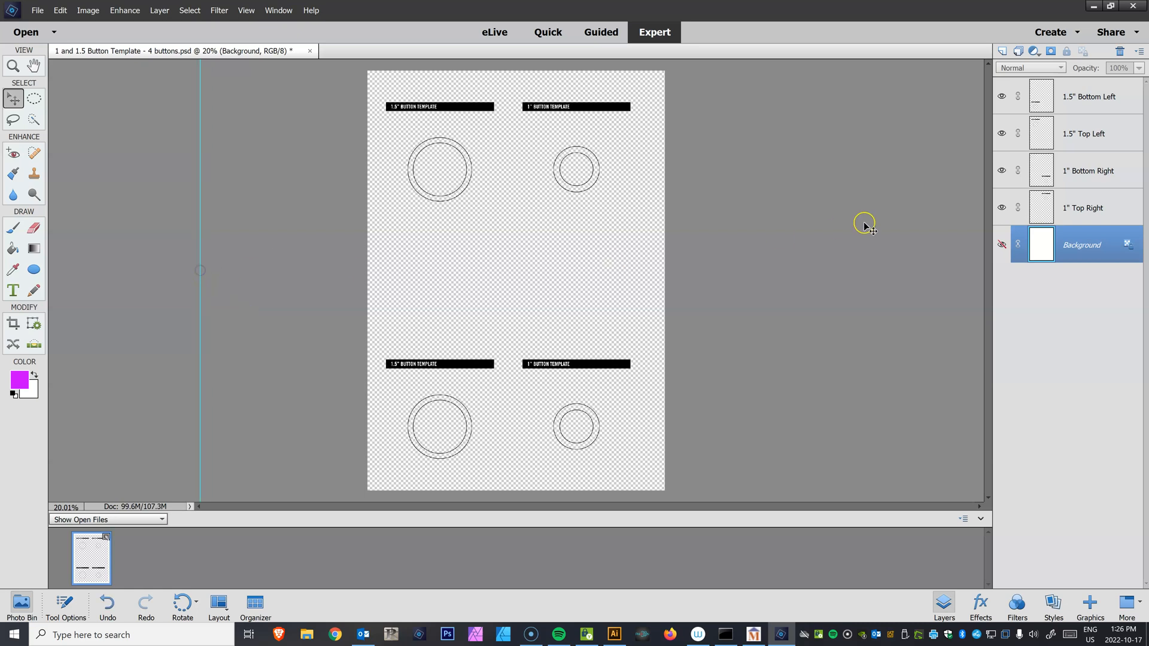
left_click(1094, 99)
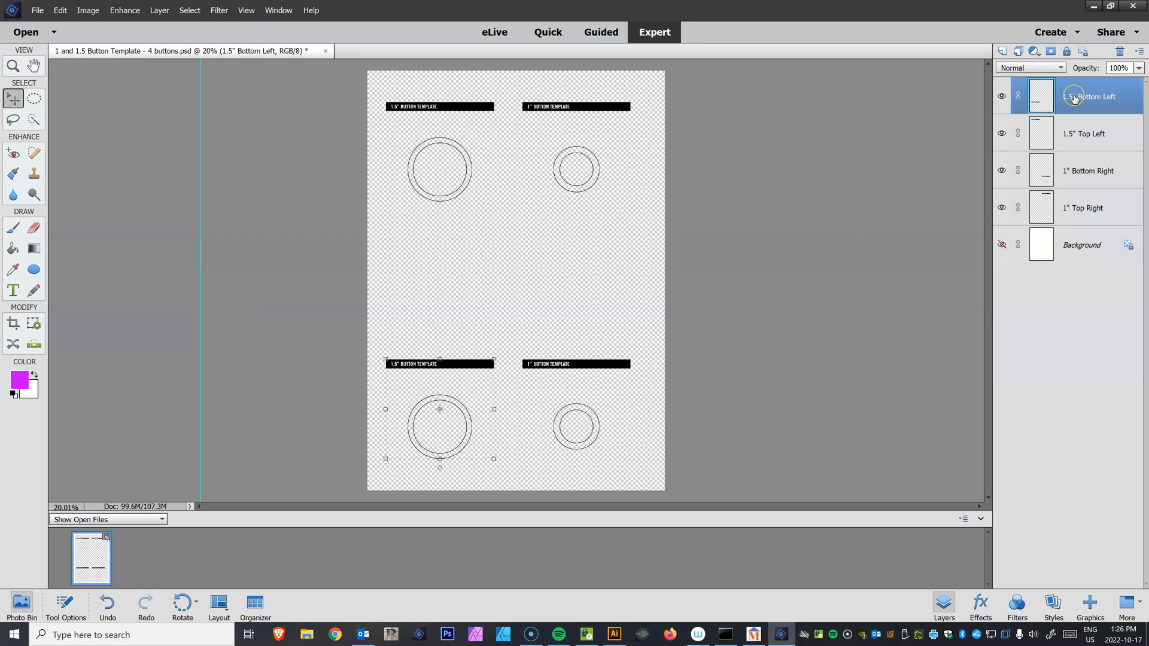
right_click(1073, 98)
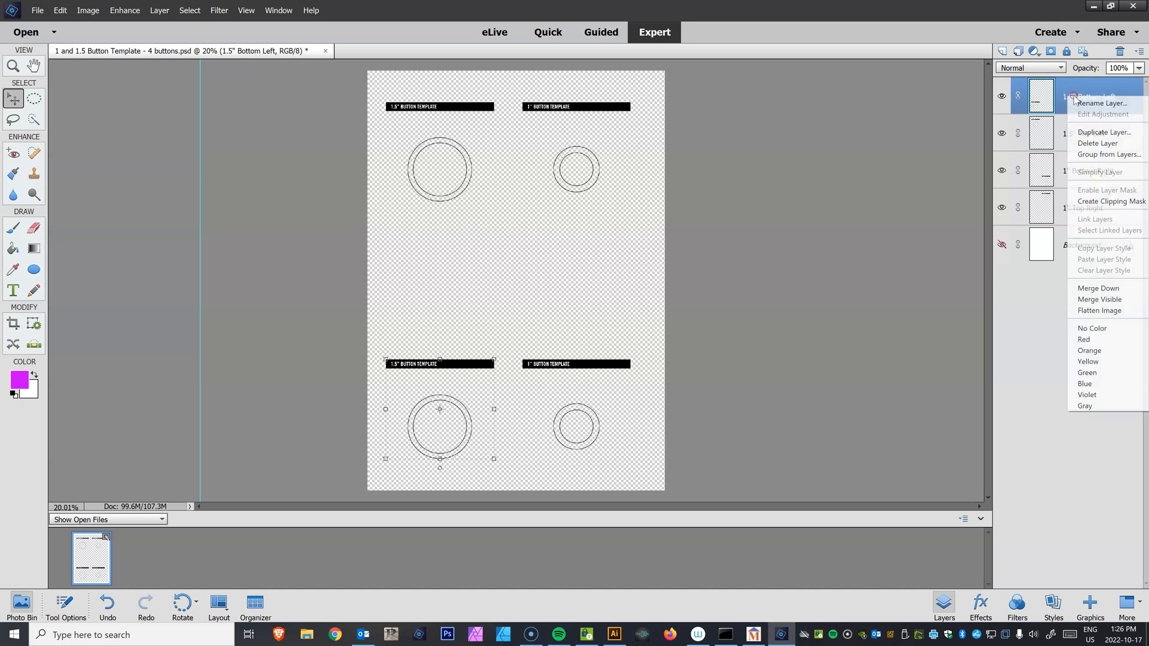
left_click(1107, 132)
left_click_drag(495, 211, 439, 211)
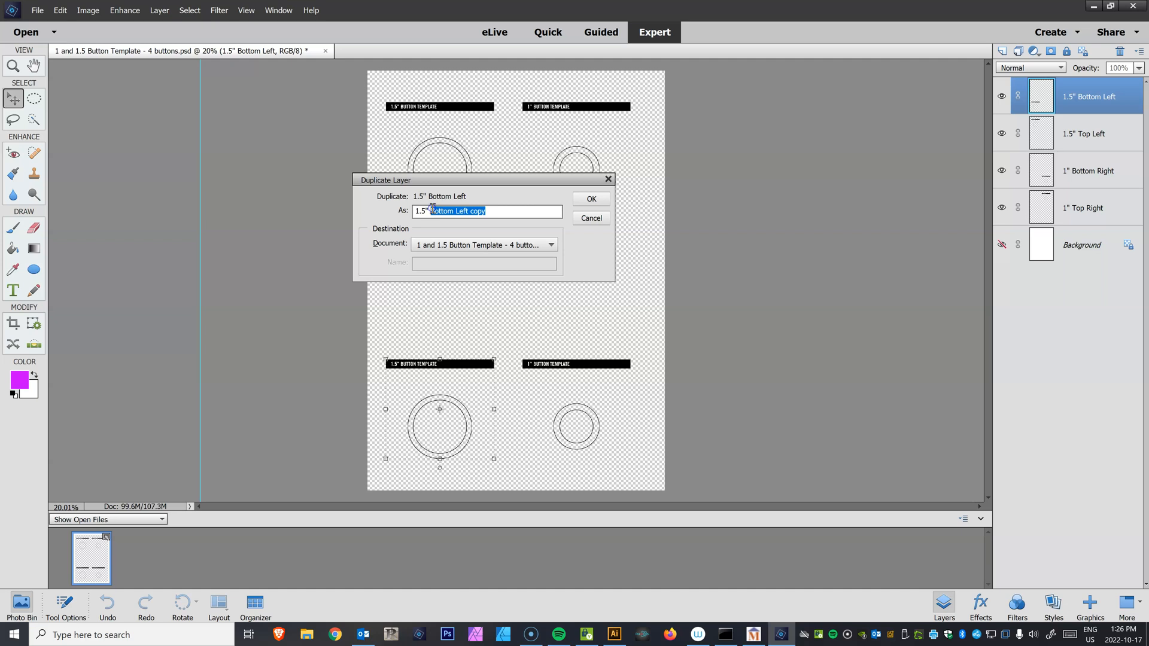
type("Middle Left")
key("Return")
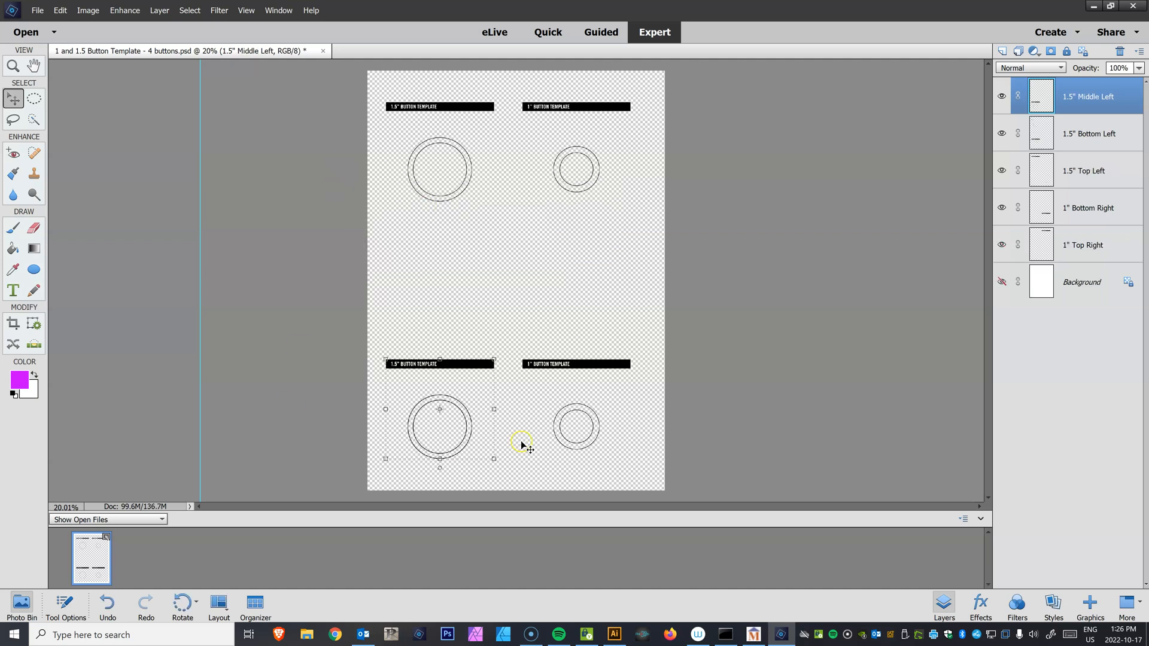
left_click_drag(455, 363, 456, 245)
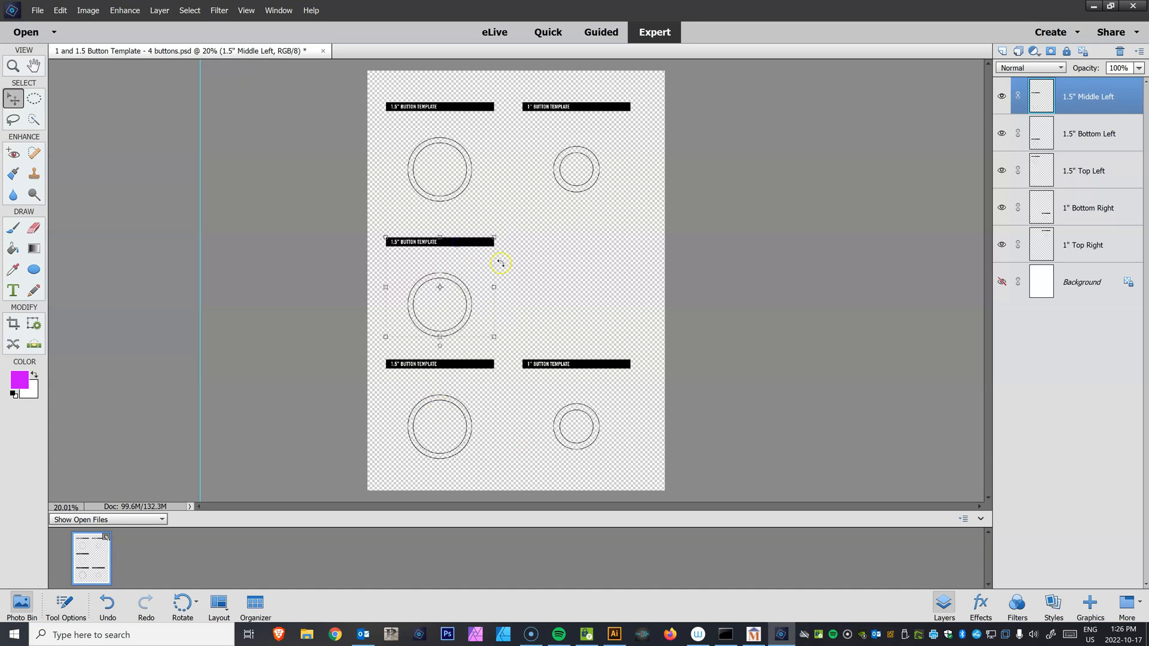
Duplicate the 1" Bottom Right layer and move the copy up to the middle right of the page
left_click(1051, 213)
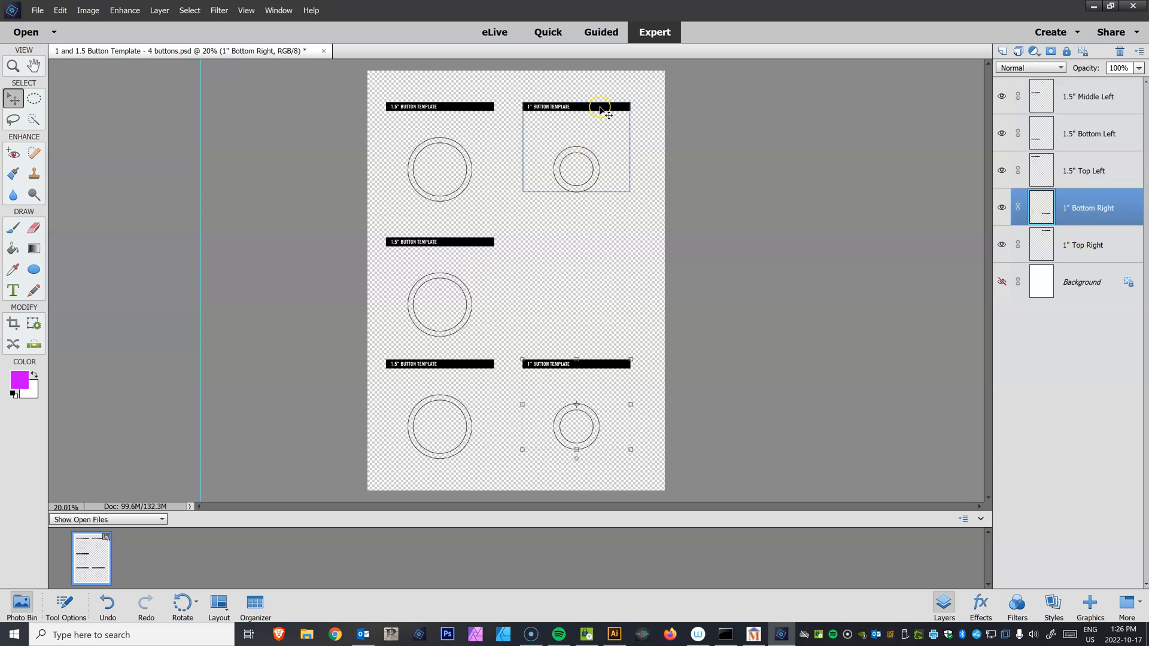
left_click_drag(1039, 209, 1001, 51)
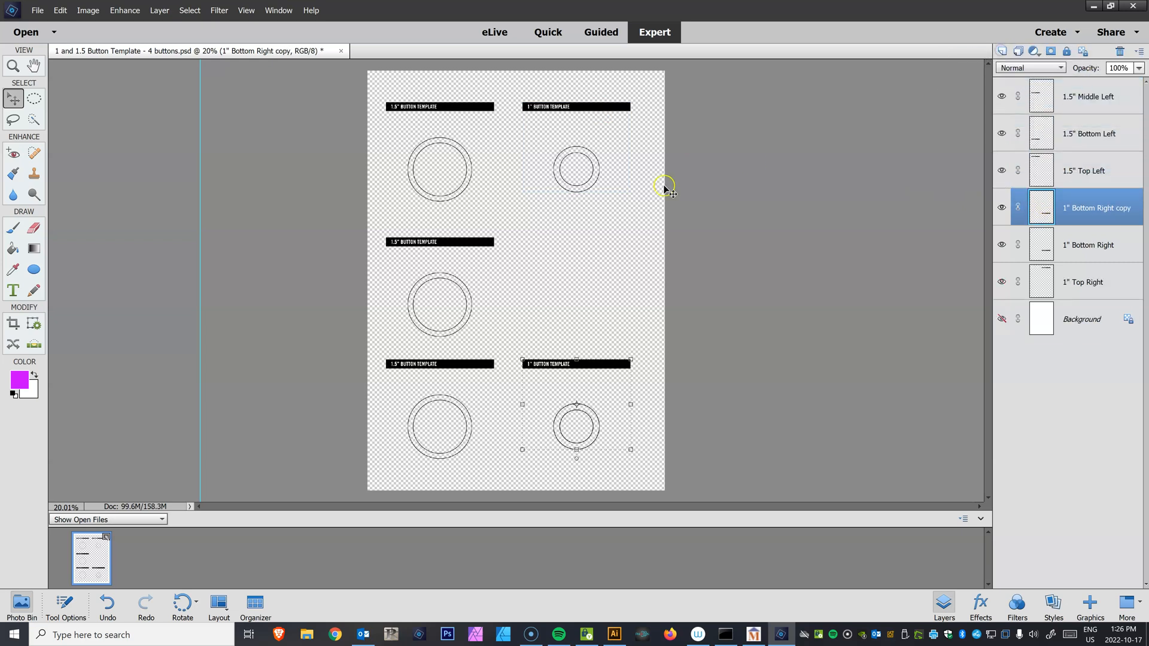
left_click_drag(592, 370, 595, 244)
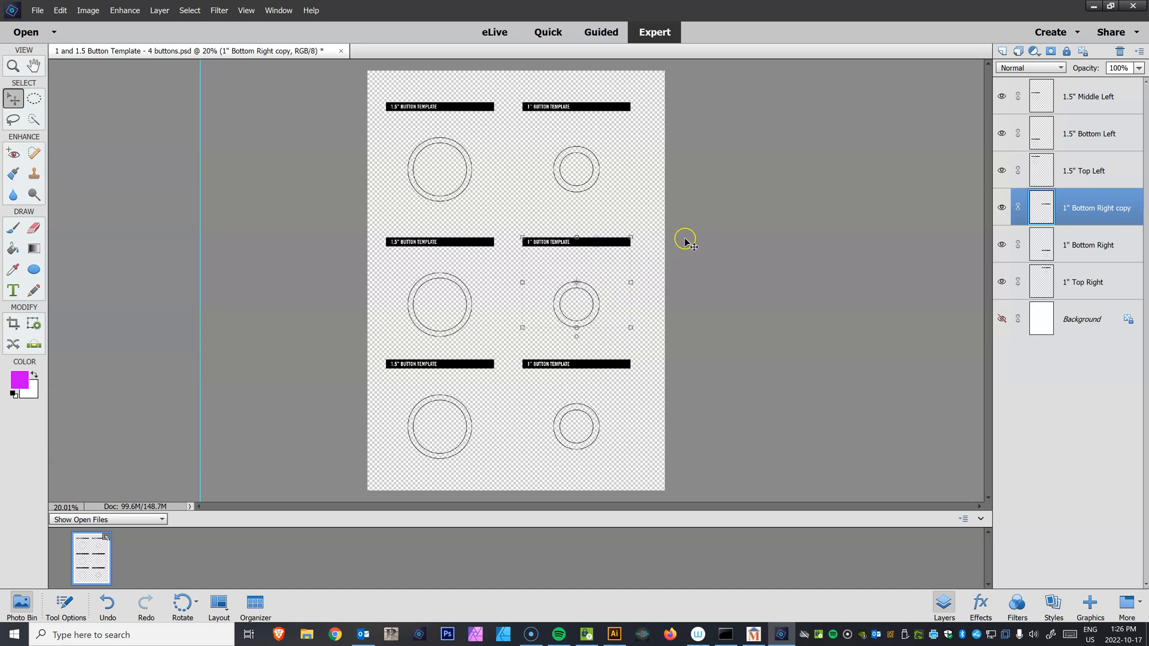
Rename the copied layer as 1" middle right
left_click(1080, 210)
double_click(1081, 208)
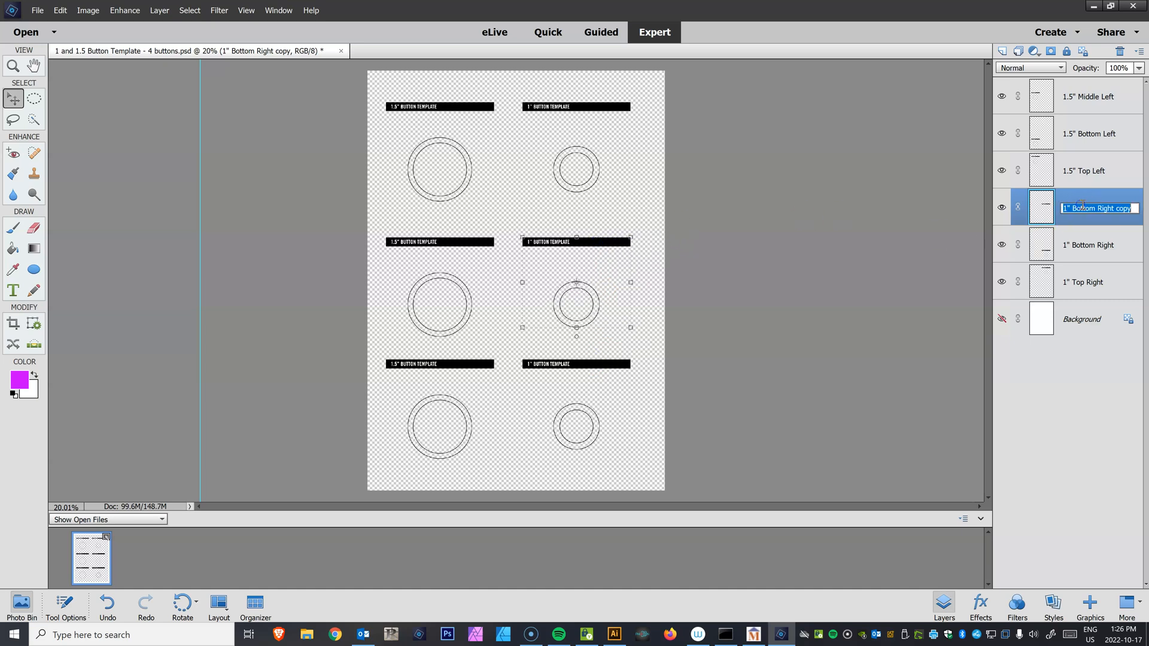
left_click_drag(1075, 209, 1146, 197)
type("mi")
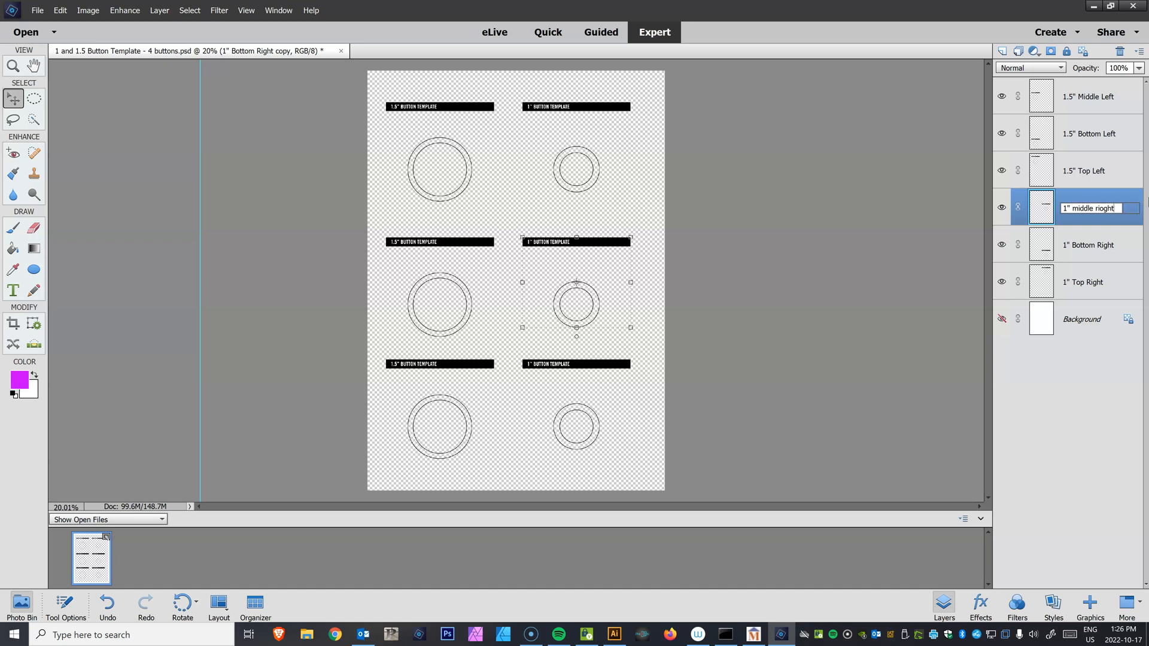
type("ddle right")
key("Return")
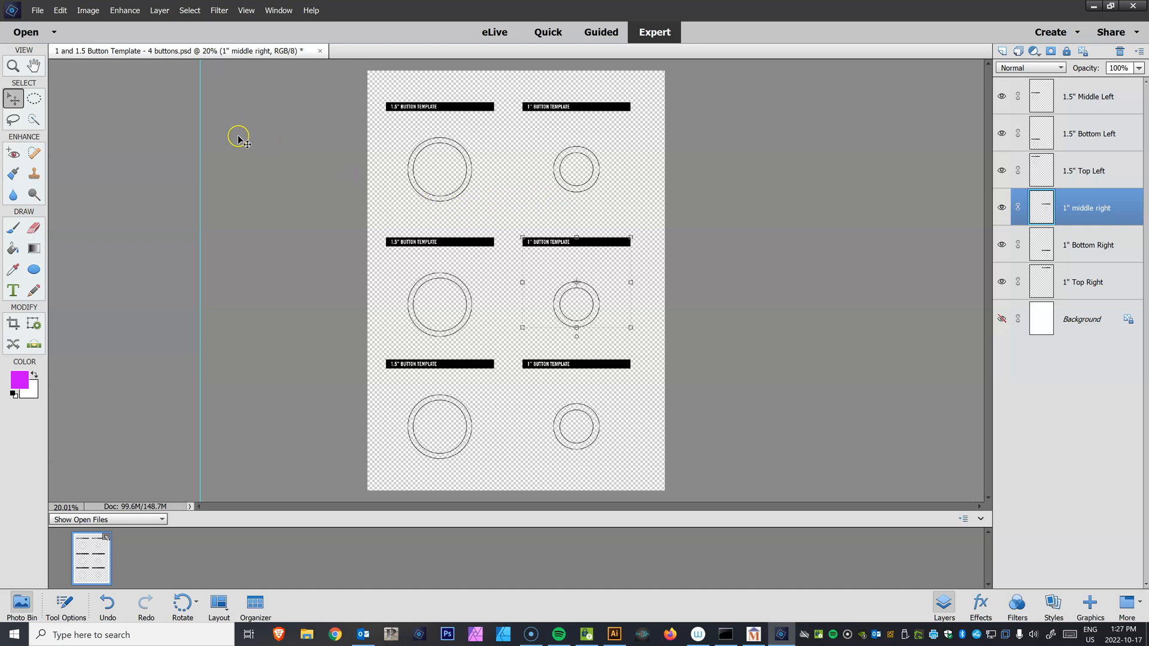
Place the Shapes image from the Buttons folder into the template
left_click(37, 10)
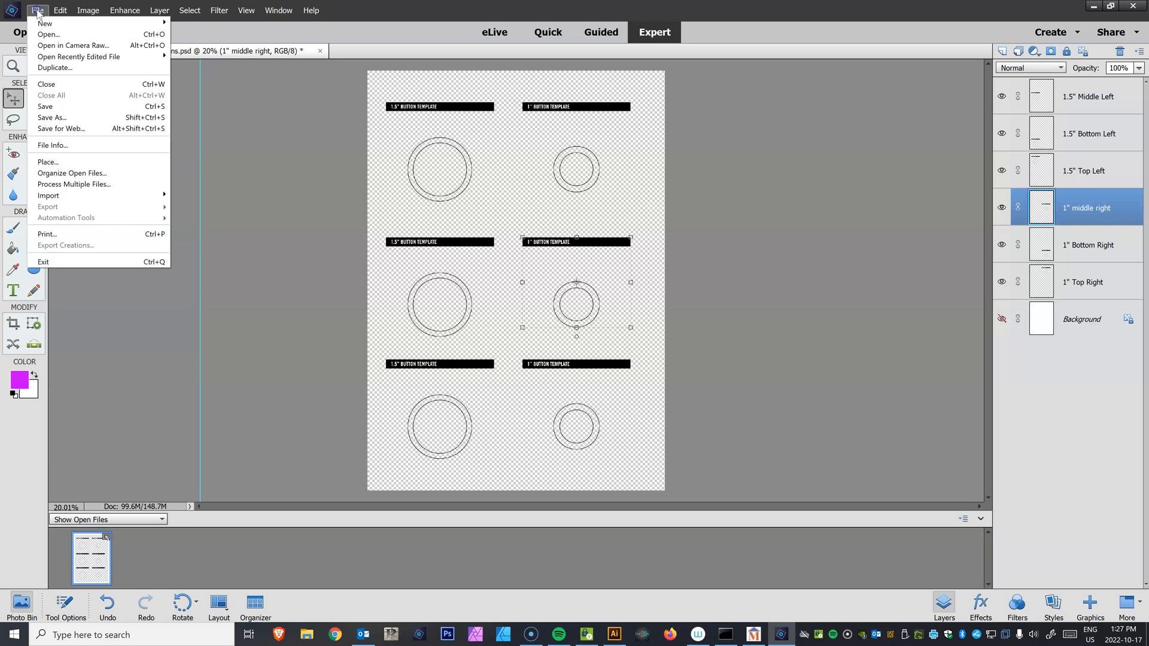
left_click(76, 162)
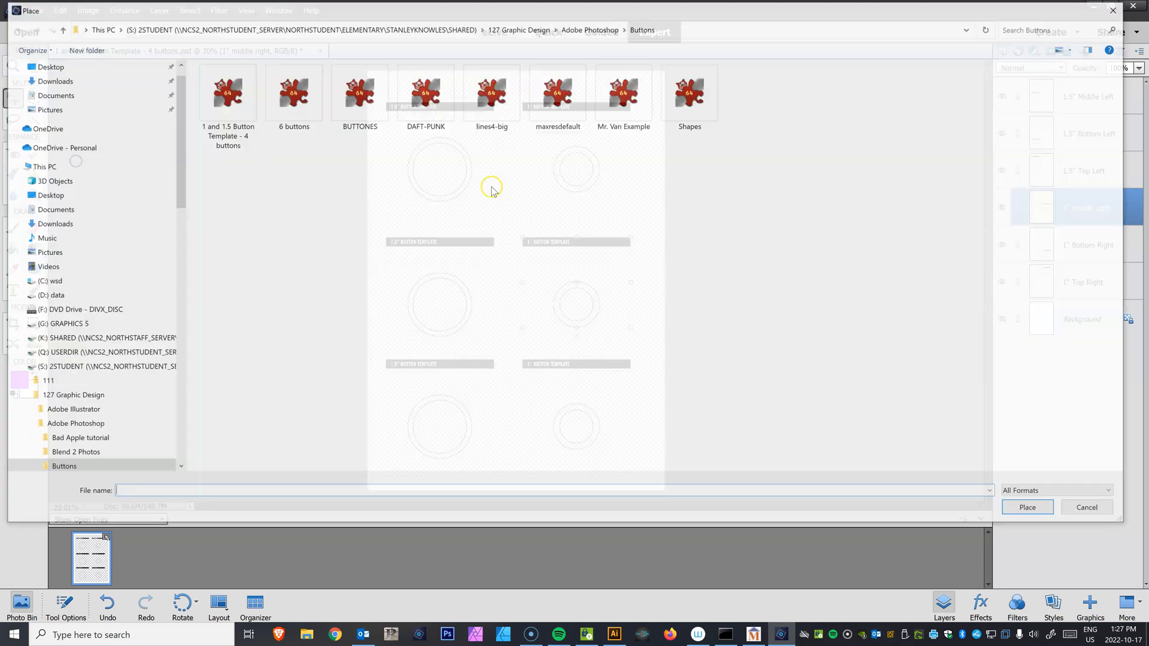
left_click(688, 91)
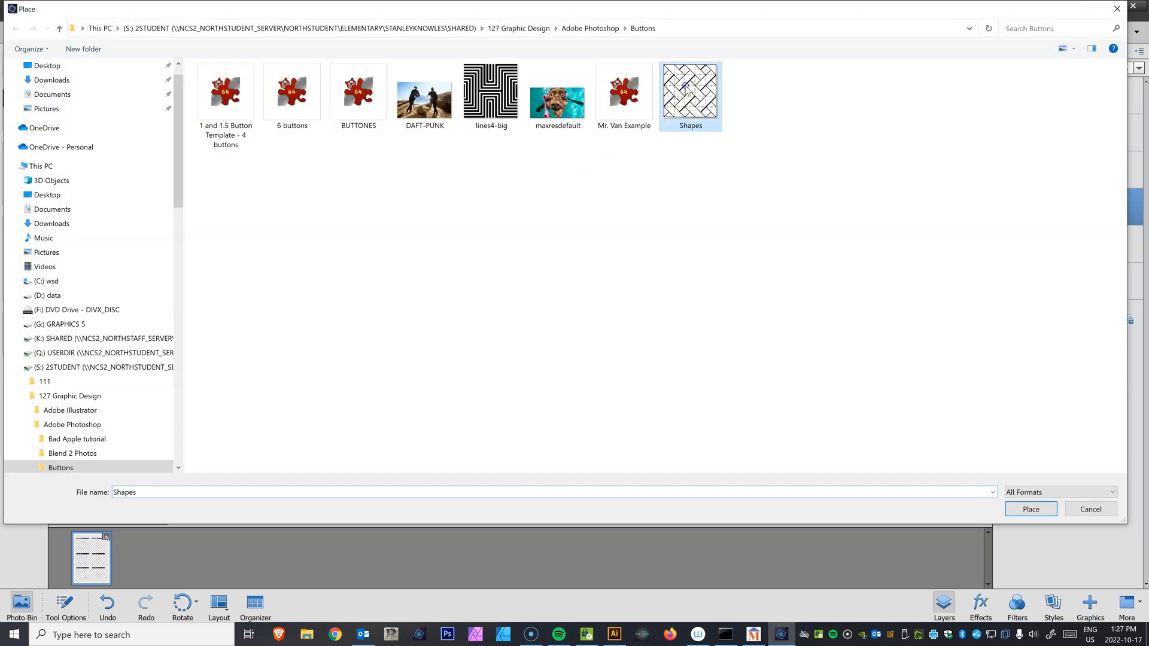
left_click(1030, 510)
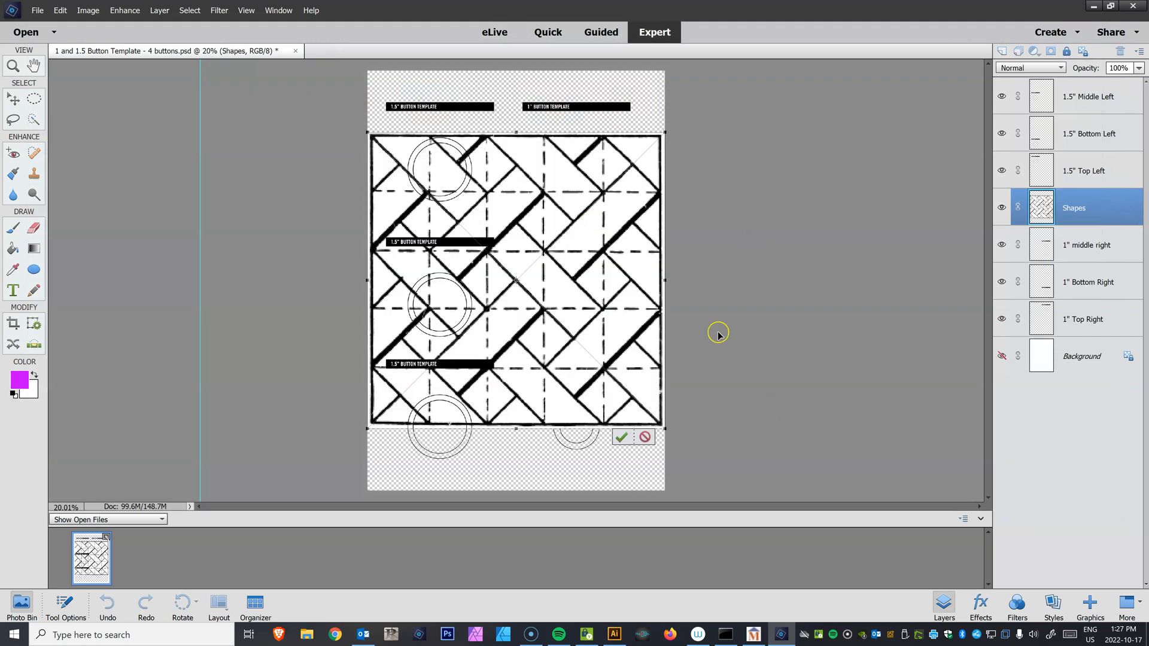
Scale the placed Shapes image down to cover the top-left 1.5" button circle and commit the placement
left_click_drag(665, 427, 446, 190)
key("ctrl+equal")
key("ctrl+equal")
key("ctrl+equal")
key("ctrl+equal")
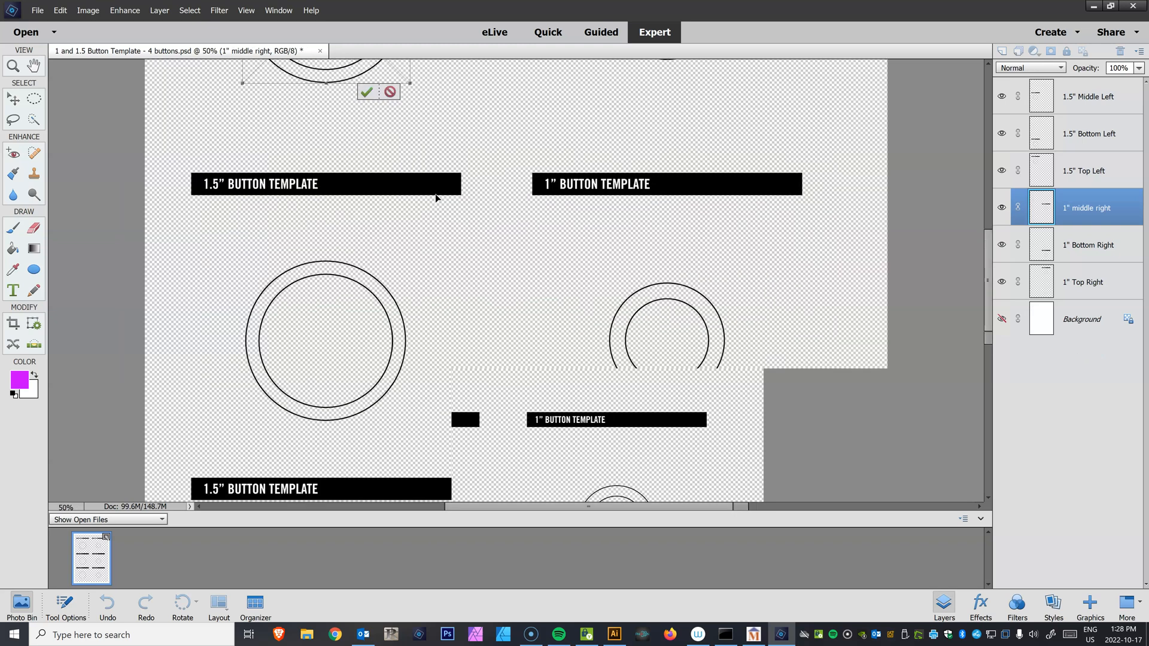
scroll(480, 239, "up", 5)
scroll(480, 239, "left", 2)
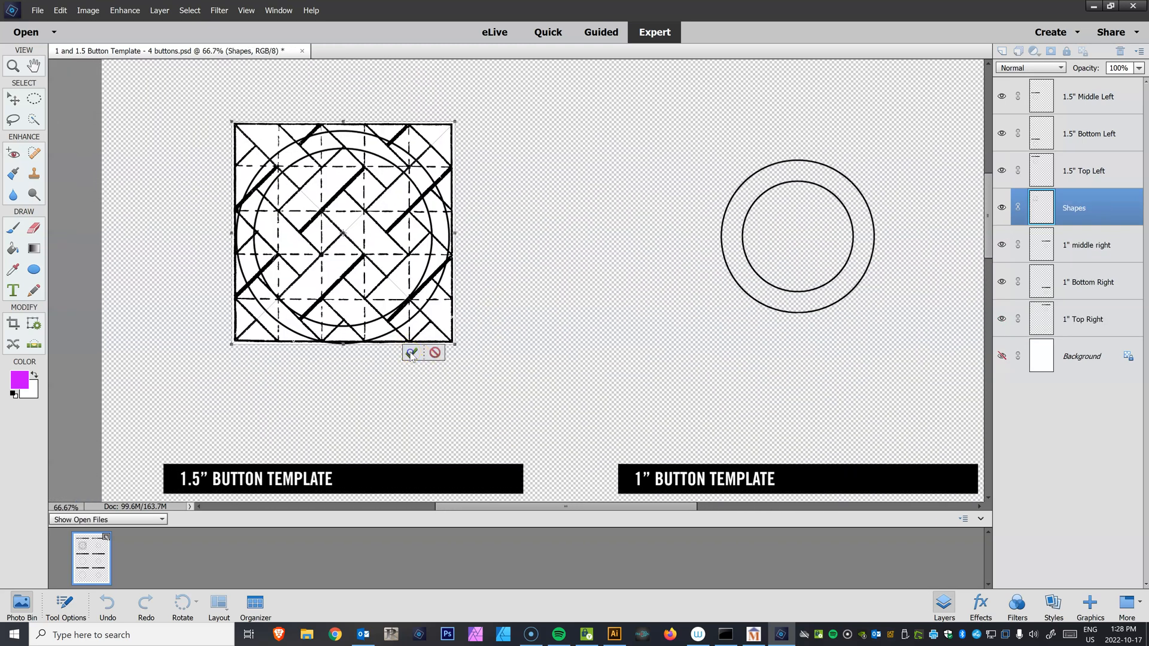
left_click(410, 353)
Nudge the Shapes layer down and left to center it over the top-left circle
left_click_drag(371, 233, 372, 235)
key("Down")
key("Down")
key("Down")
key("Down")
key("Down")
key("Down")
key("Down")
key("Down")
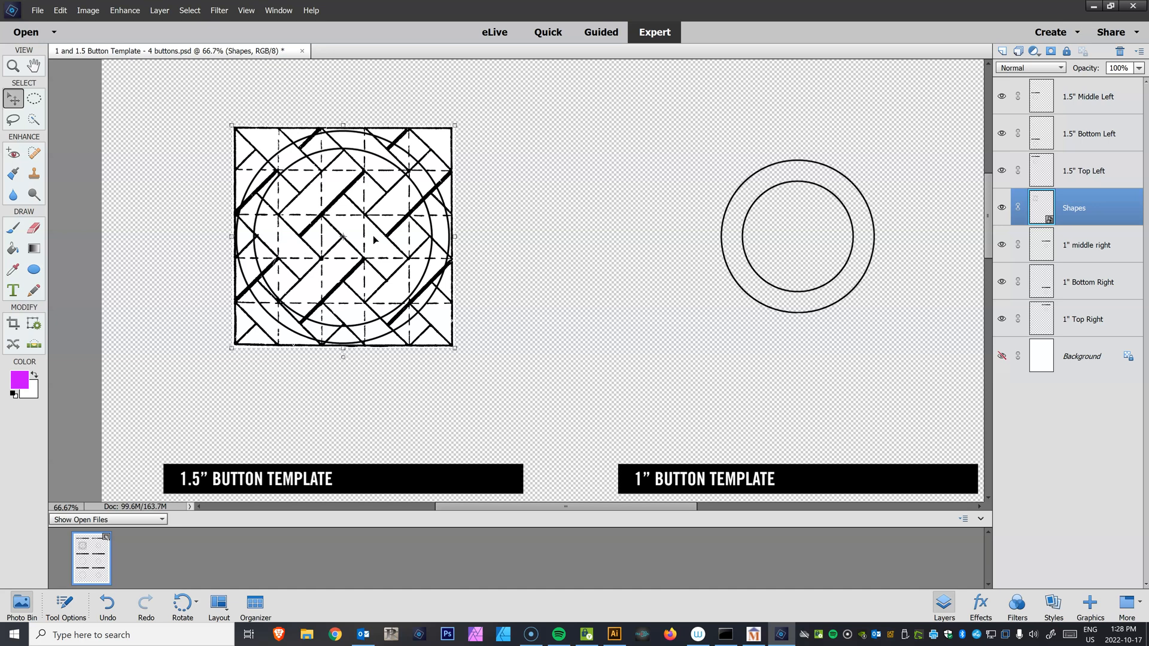
key("Left")
key("Left")
key("Left")
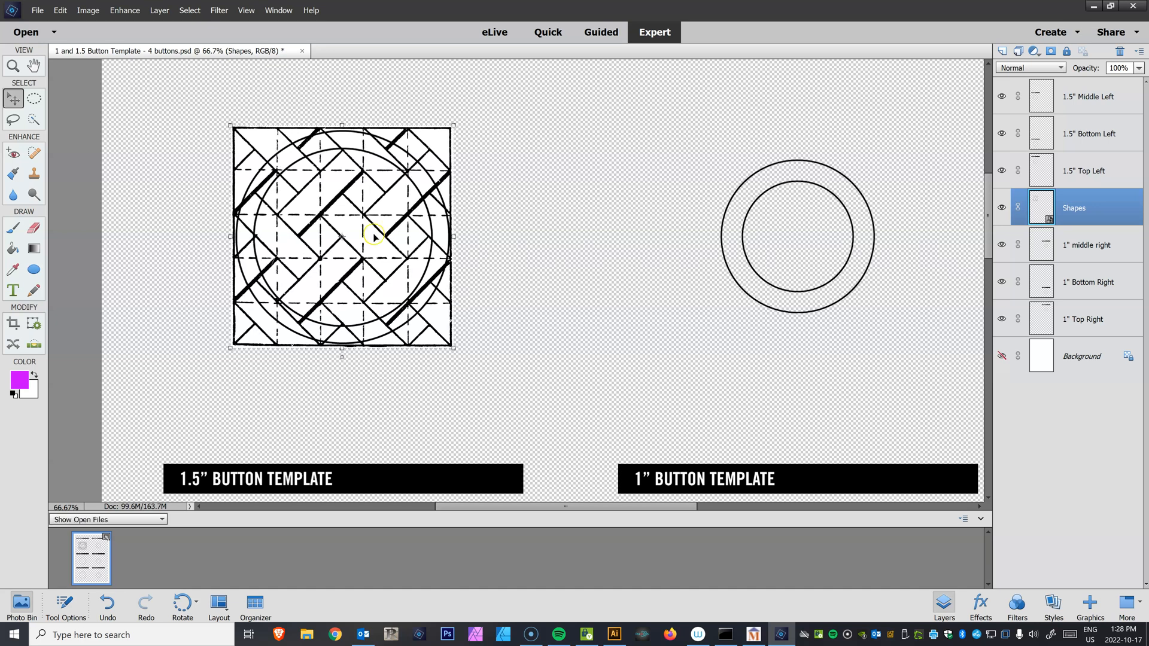
Set the foreground color to a bright blue in the Color Picker
left_click(34, 228)
left_click(14, 250)
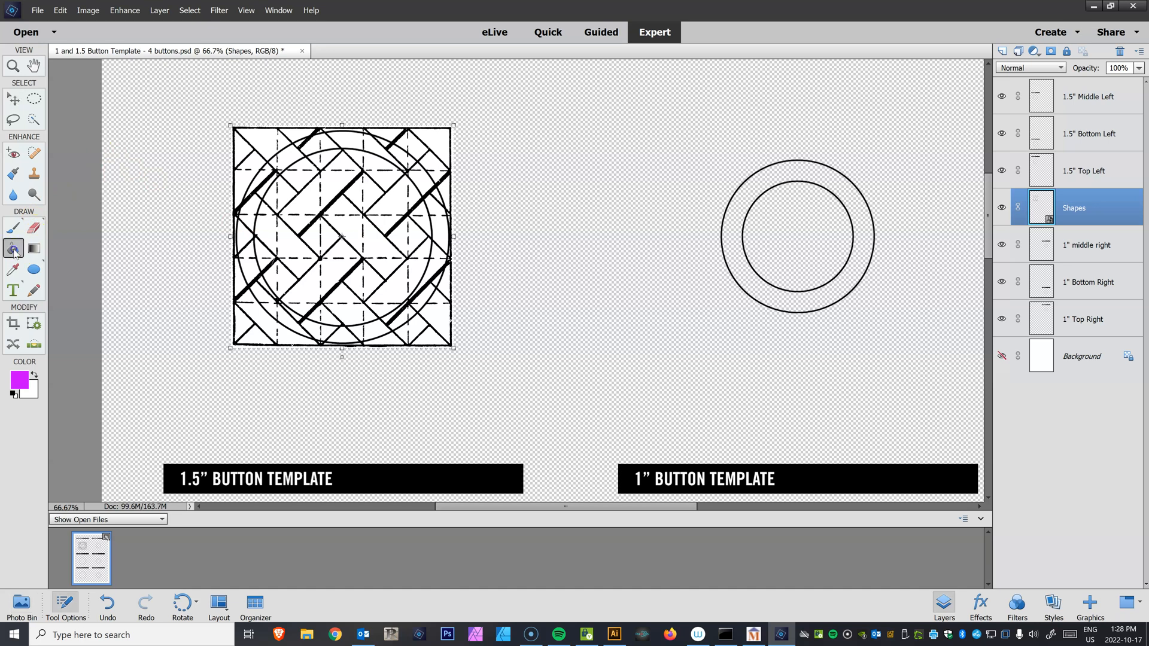
left_click(13, 269)
left_click(20, 380)
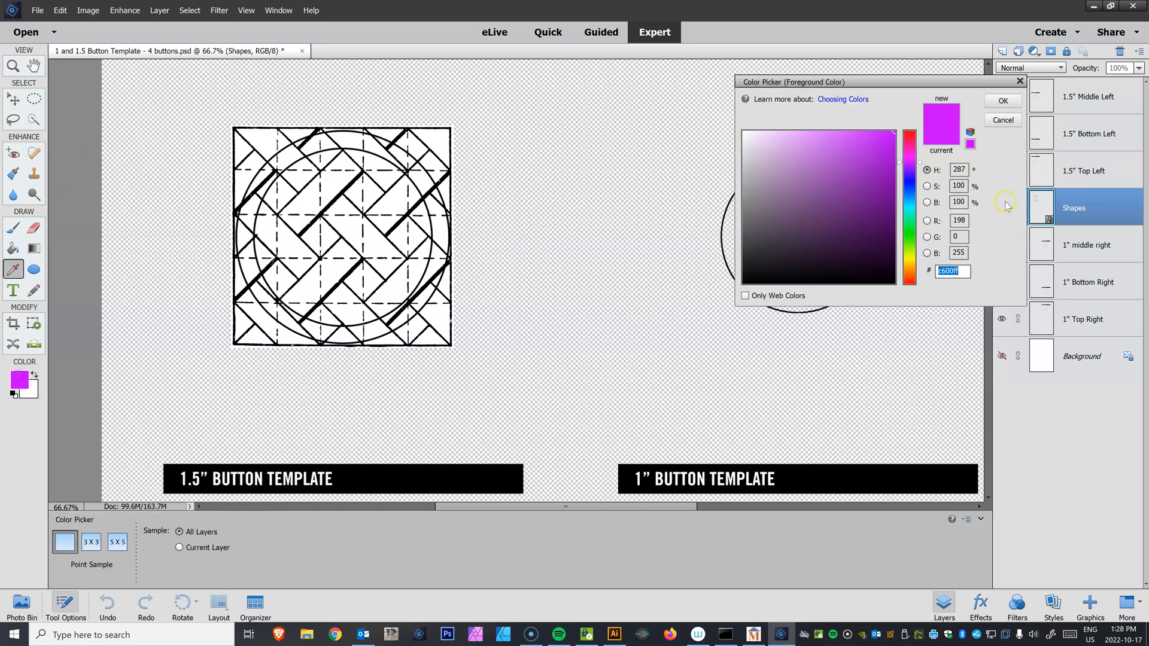
left_click_drag(912, 175, 907, 181)
left_click(877, 133)
mouse_move(880, 132)
left_mouse_down()
mouse_move(857, 130)
mouse_move(872, 155)
mouse_move(864, 167)
mouse_move(914, 194)
mouse_move(873, 171)
mouse_move(858, 133)
left_mouse_up()
left_click(914, 186)
left_click(1003, 100)
Simplify the Shapes layer and fill alternating diagonal strips of the pattern with the blue foreground color using the Paint Bucket
key("k")
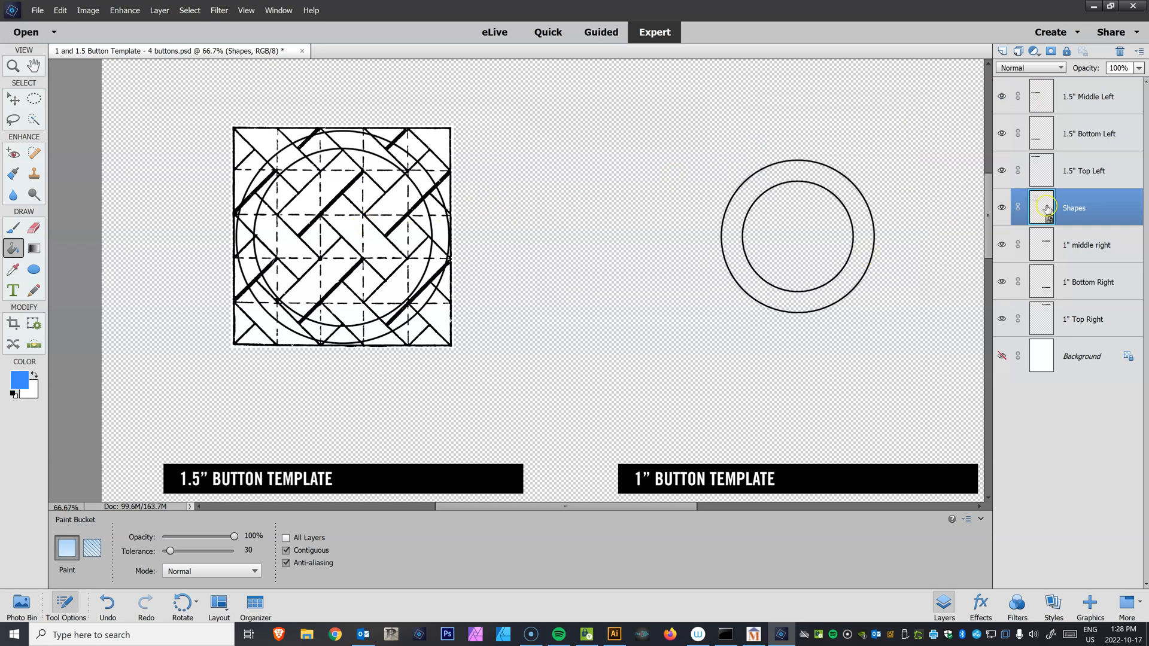
left_click(373, 238)
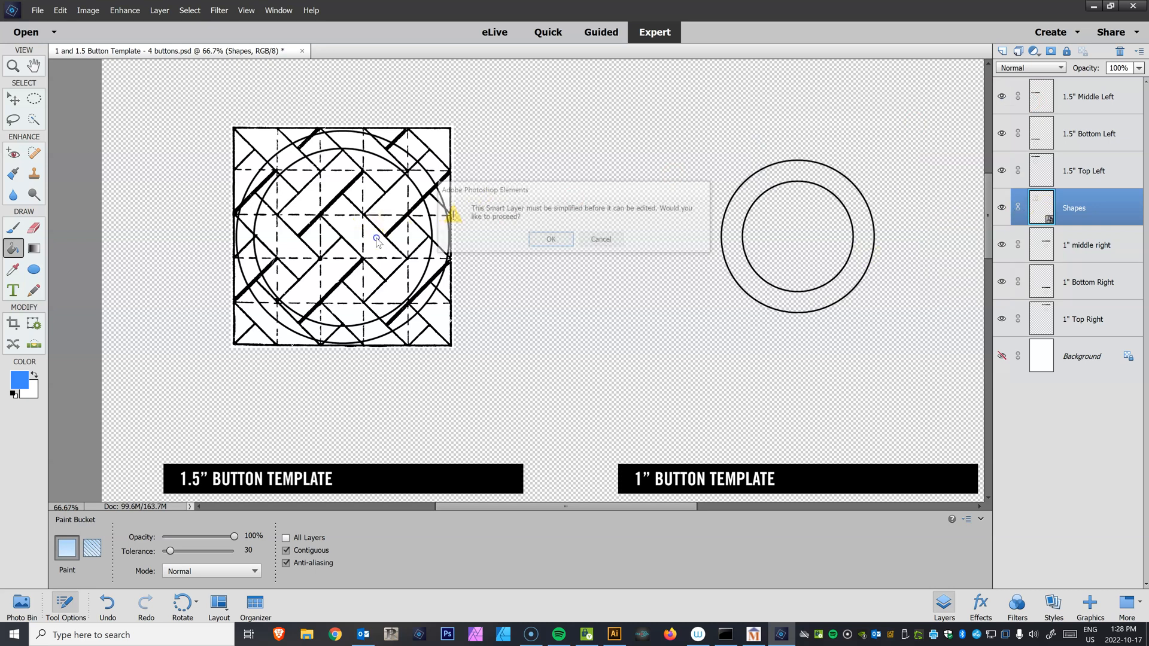
left_click(548, 240)
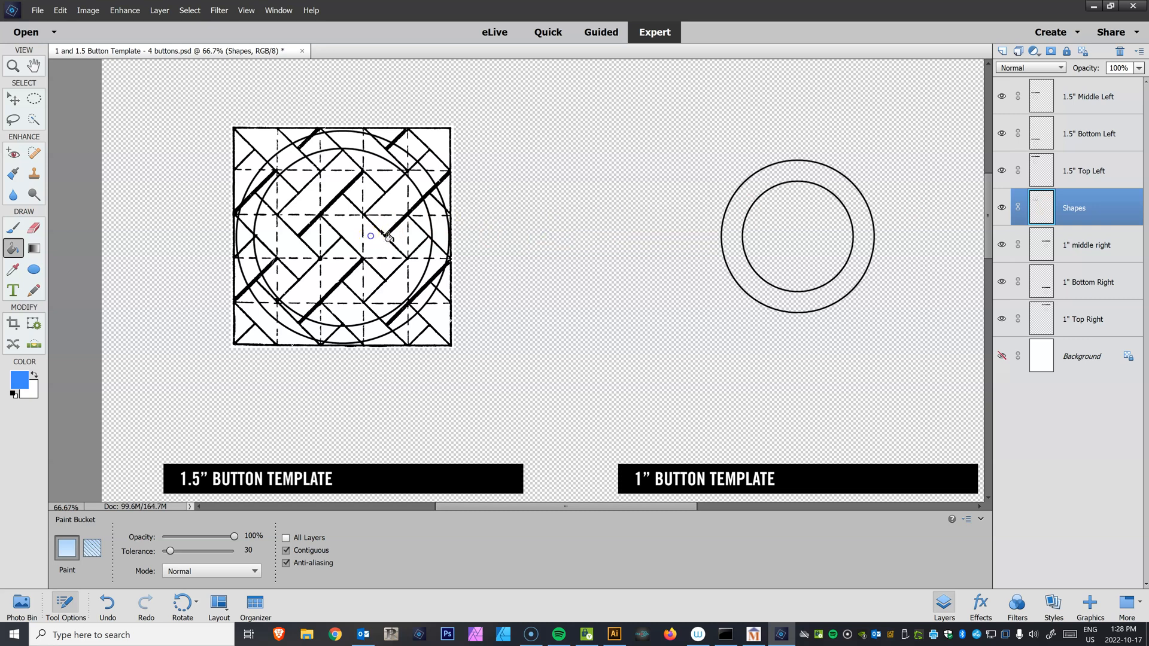
left_click(371, 238)
left_click(301, 180)
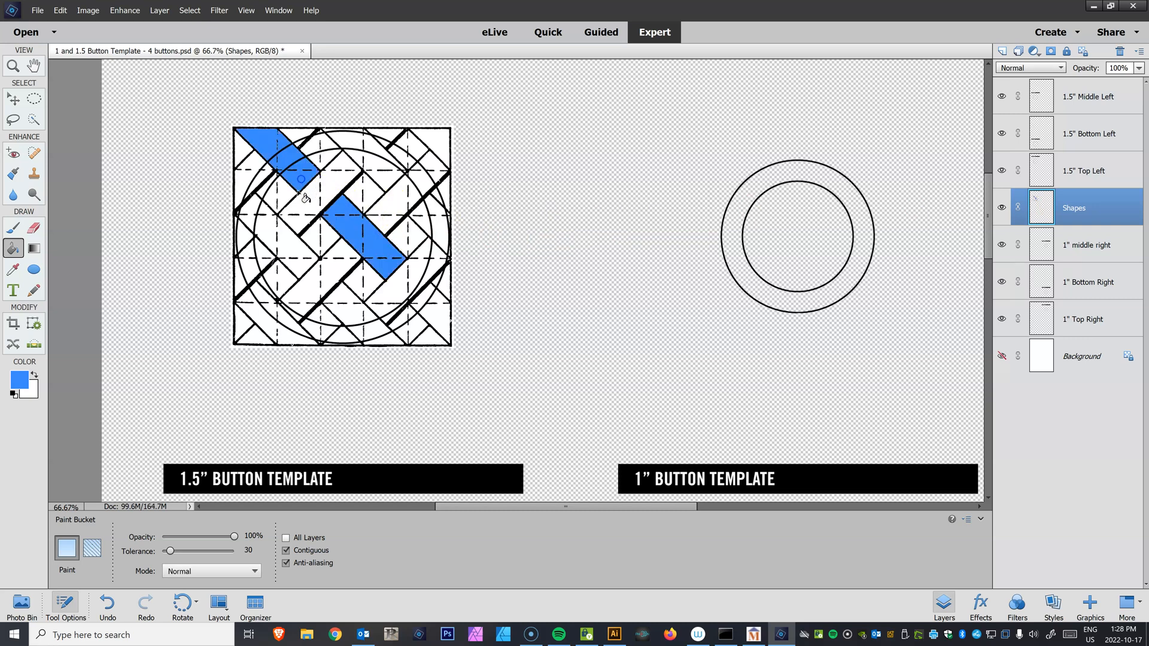
left_click(279, 236)
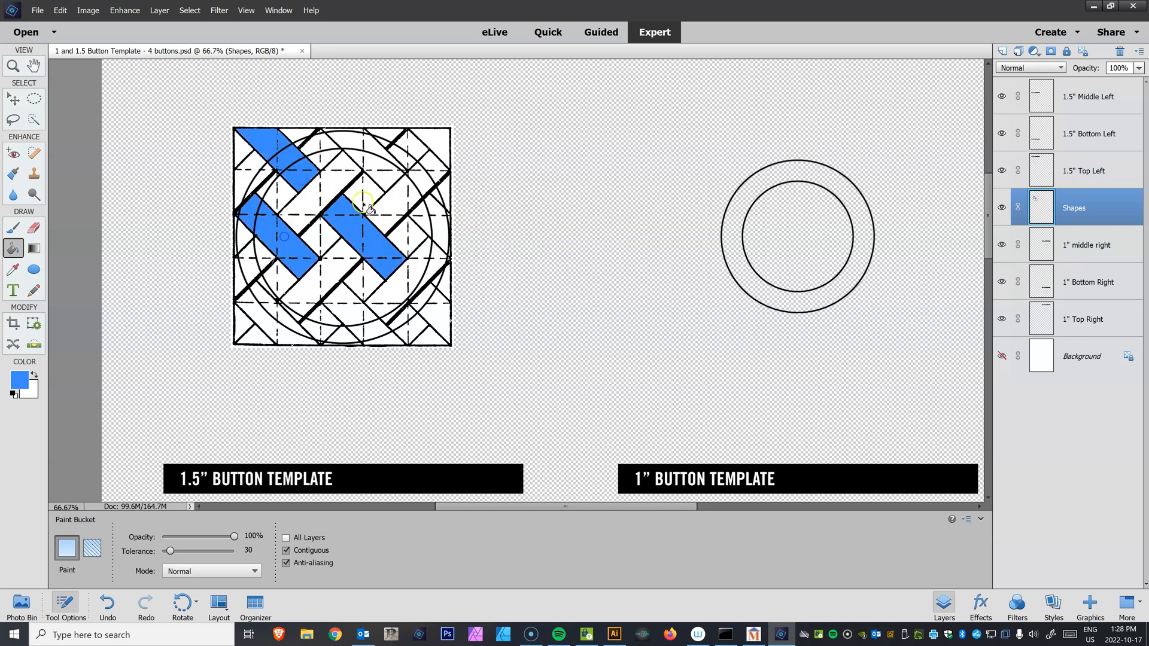
left_click(388, 177)
left_click(445, 228)
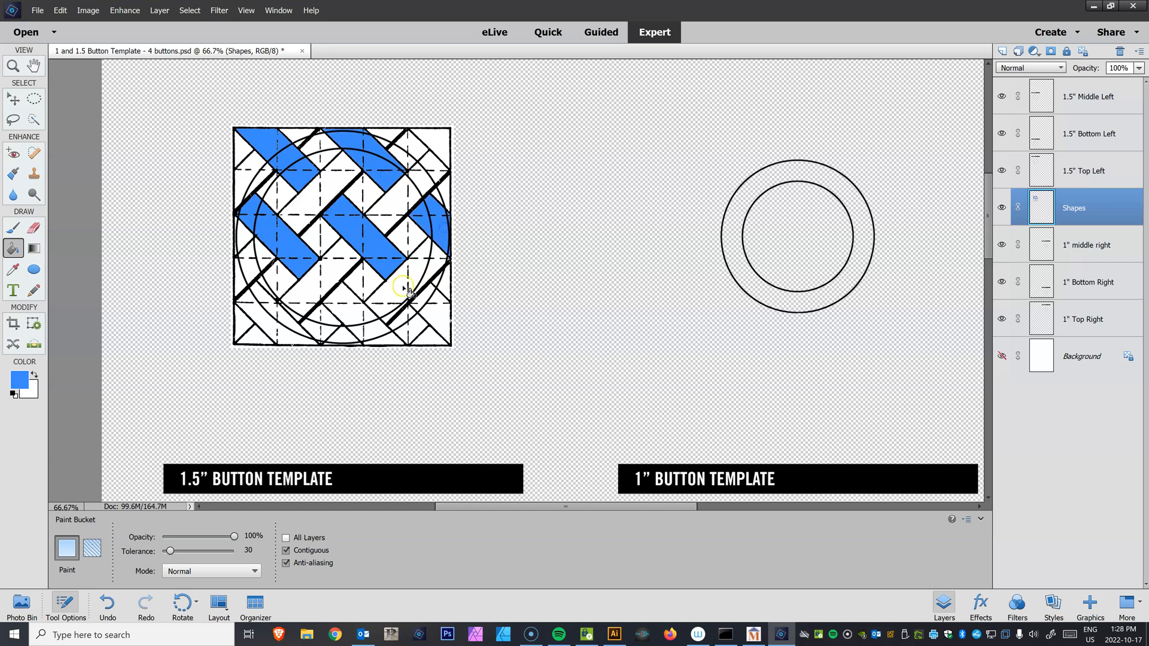
left_click(432, 314)
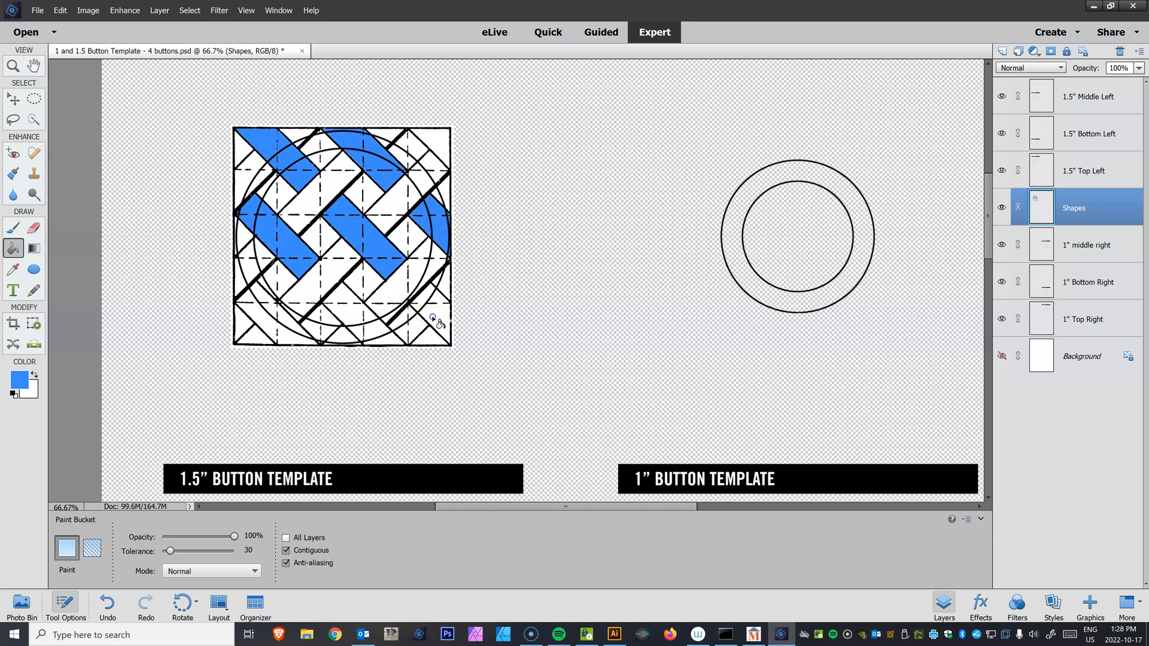
left_click(363, 326)
left_click(247, 274)
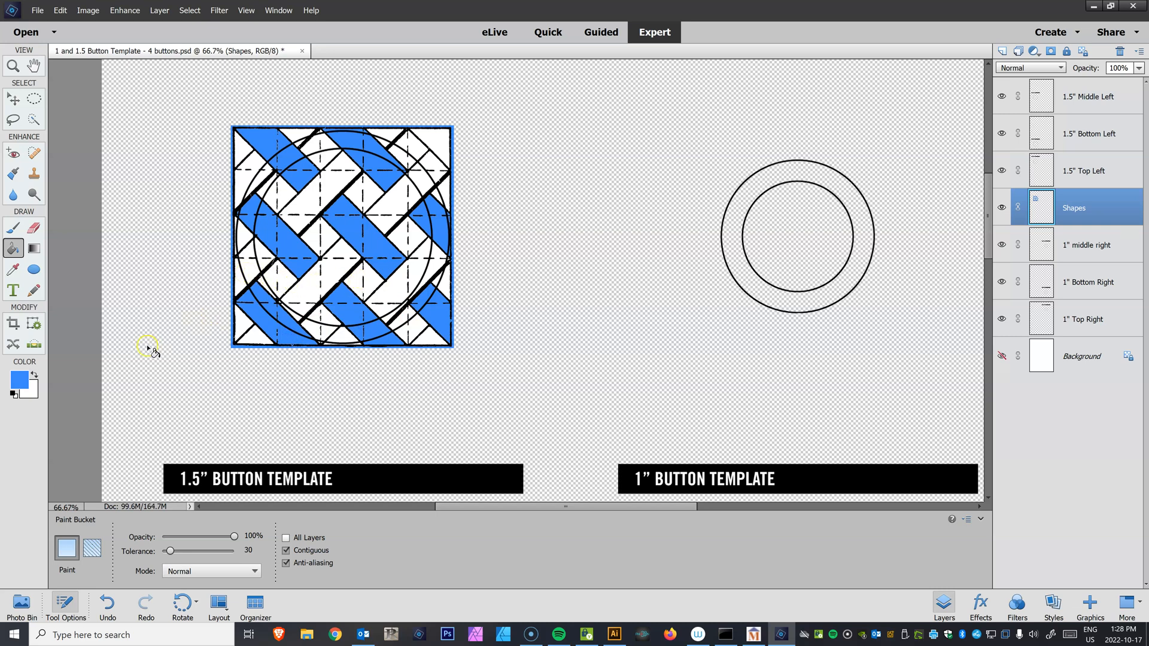
Change the foreground color to orange ff9b0b in the Color Picker
left_click(24, 378)
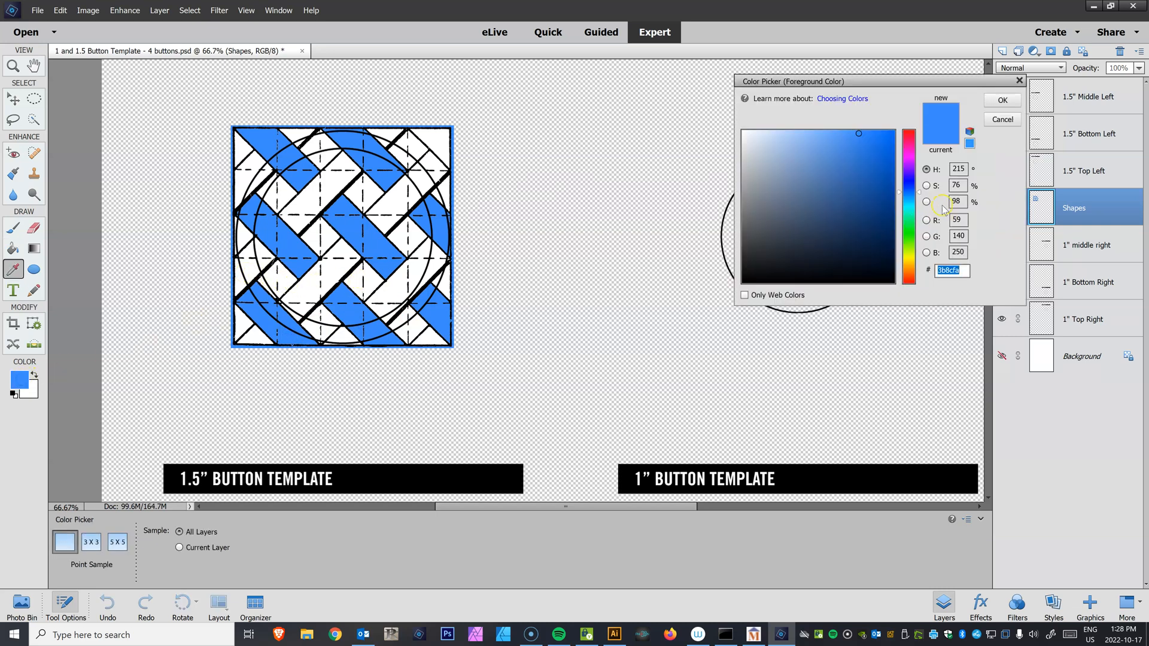
left_click_drag(914, 185, 887, 128)
left_click(884, 133)
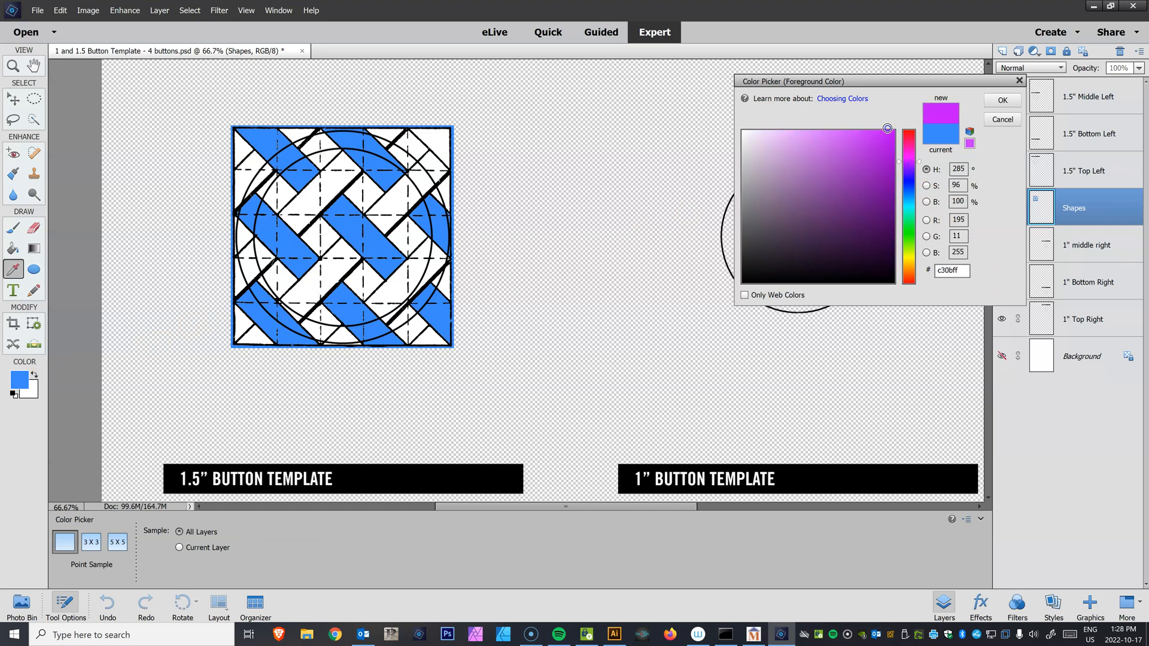
left_click_drag(908, 200, 910, 268)
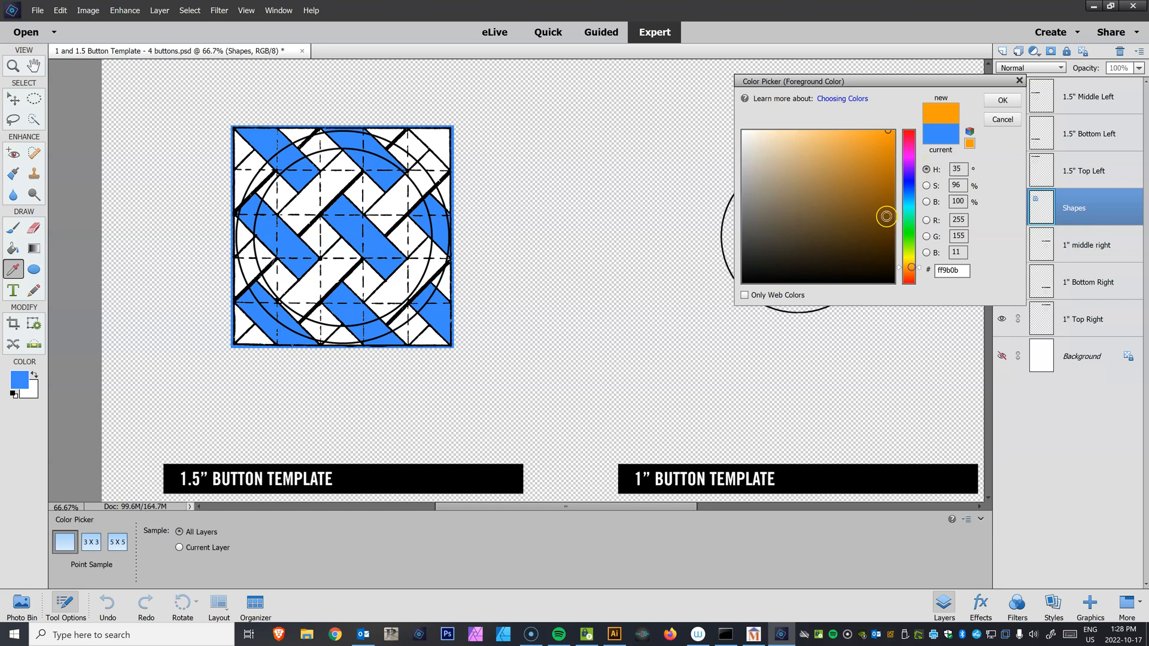
left_click(1002, 100)
Fill the remaining diagonal strips of the Shapes pattern with orange using the Paint Bucket
key("k")
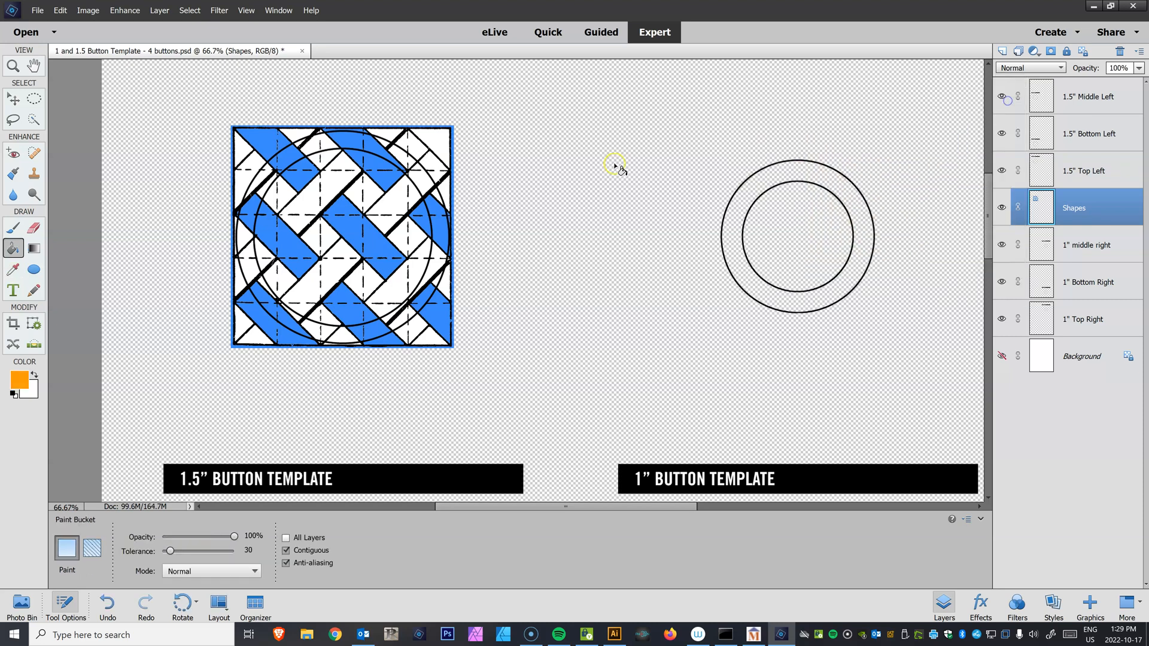
left_click(312, 293)
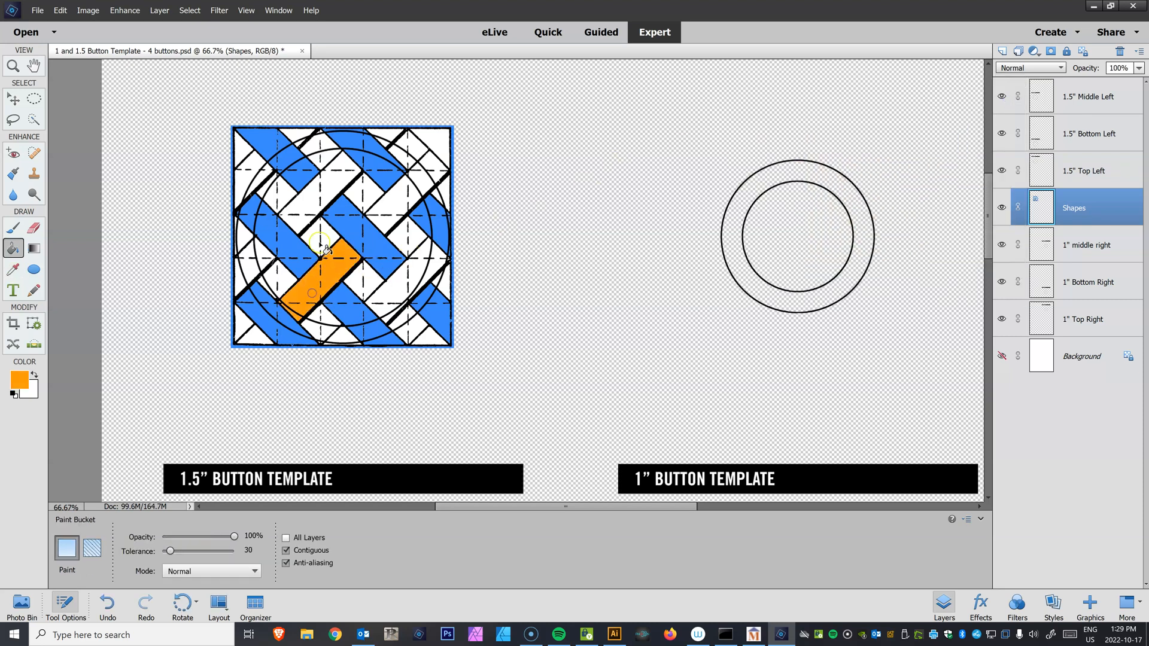
left_click(308, 200)
left_click(248, 270)
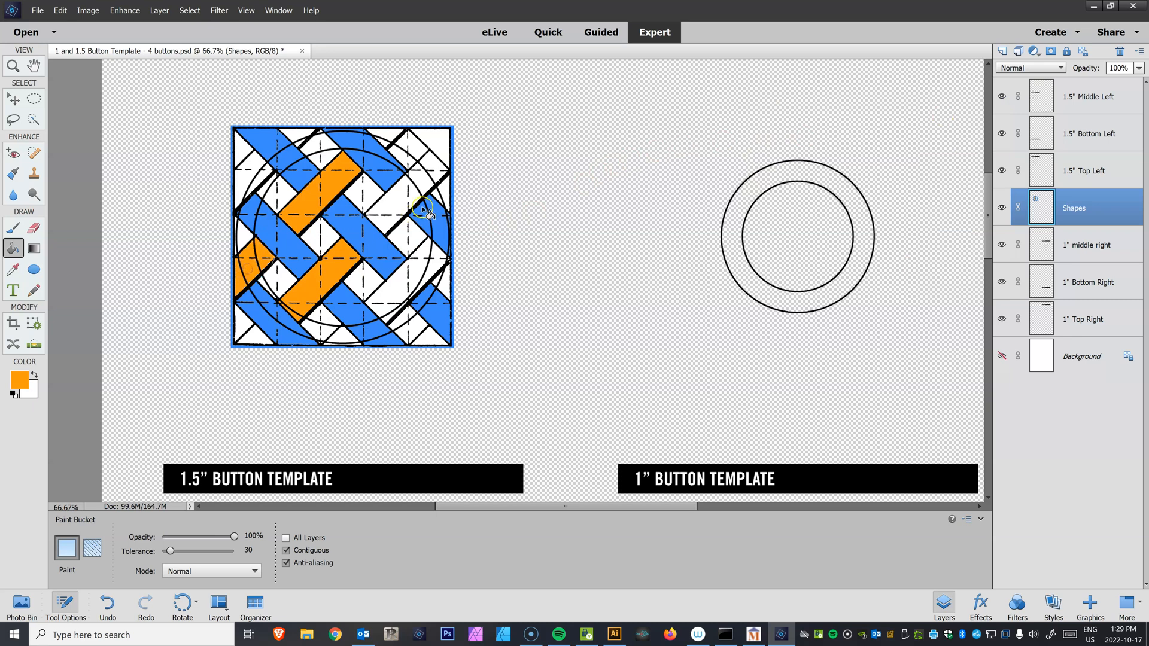
left_click(404, 206)
left_click(394, 281)
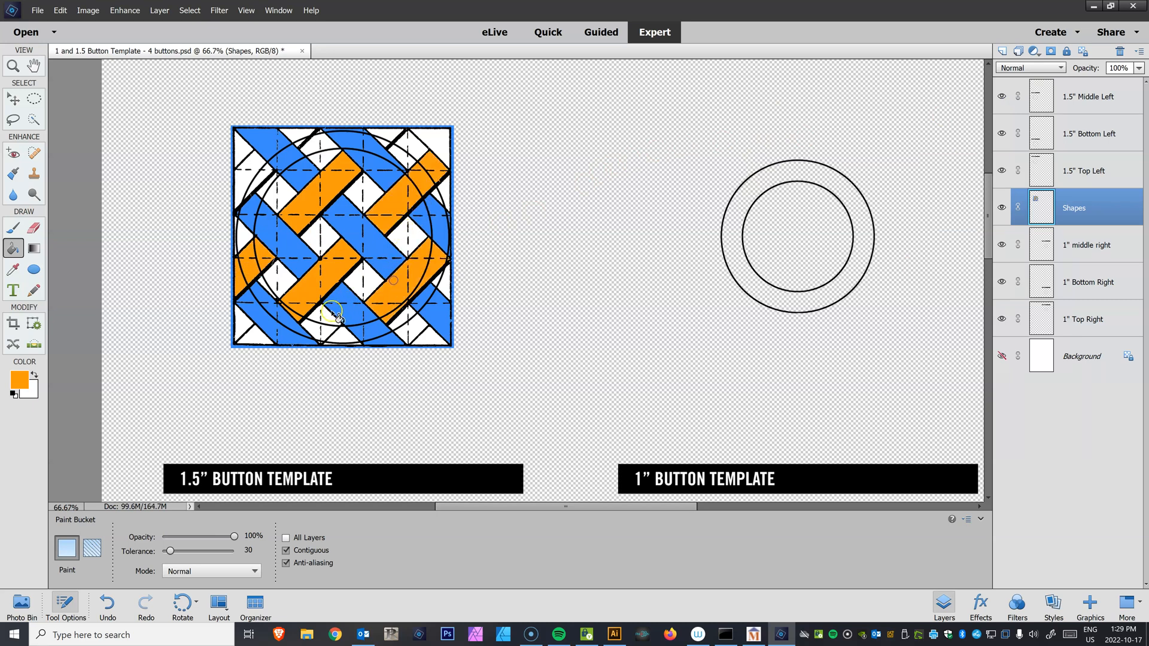
left_click(336, 339)
left_click(386, 136)
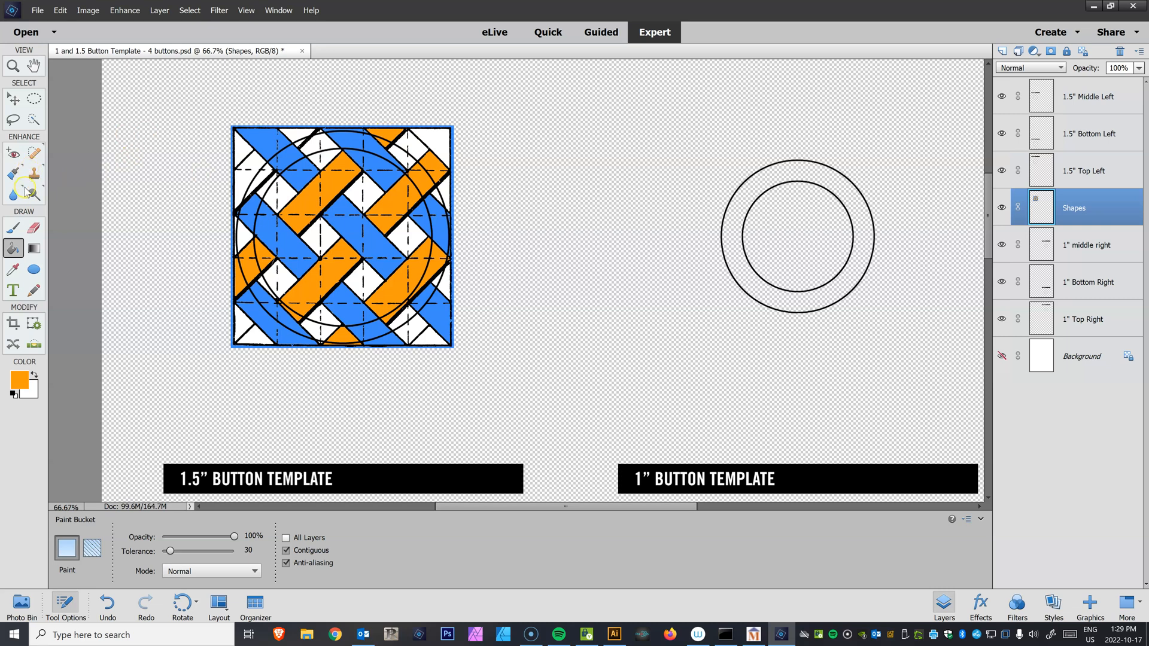
Add the text KVC with the Type tool beside the top-left button and commit it
key("t")
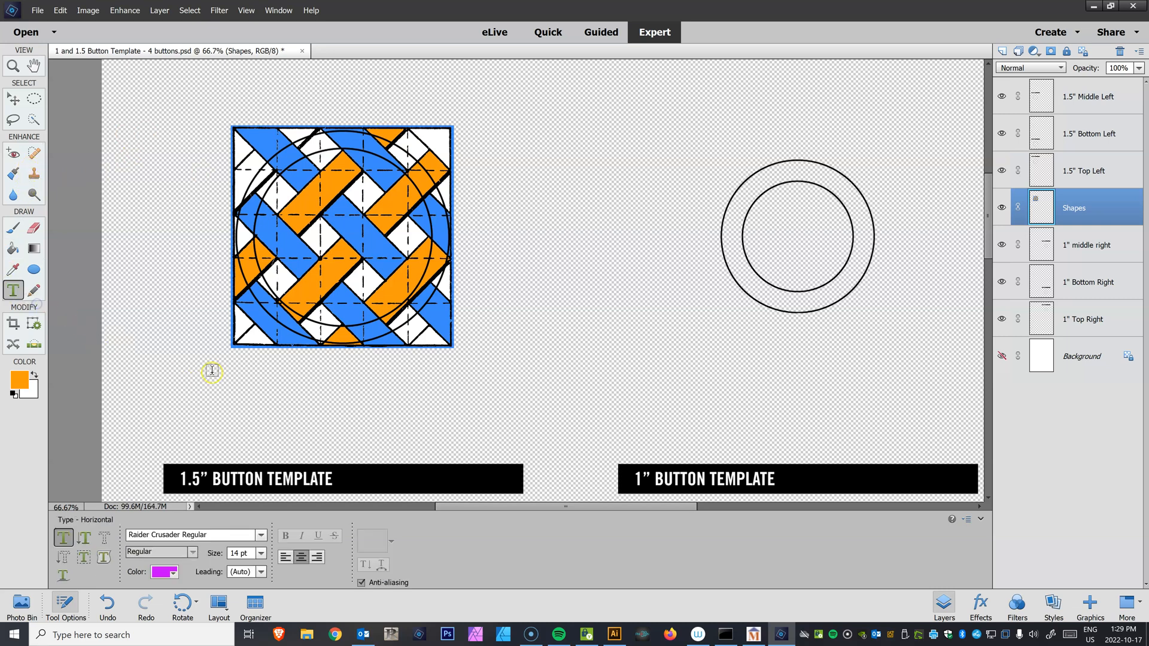
left_click(162, 304)
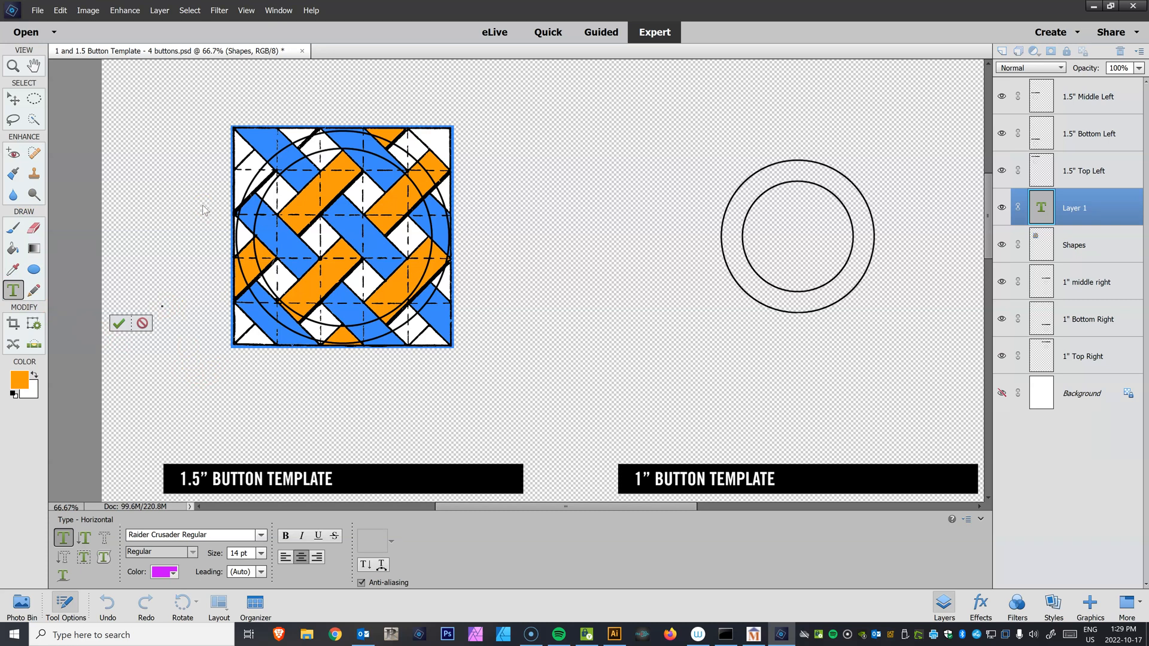
type("KVC")
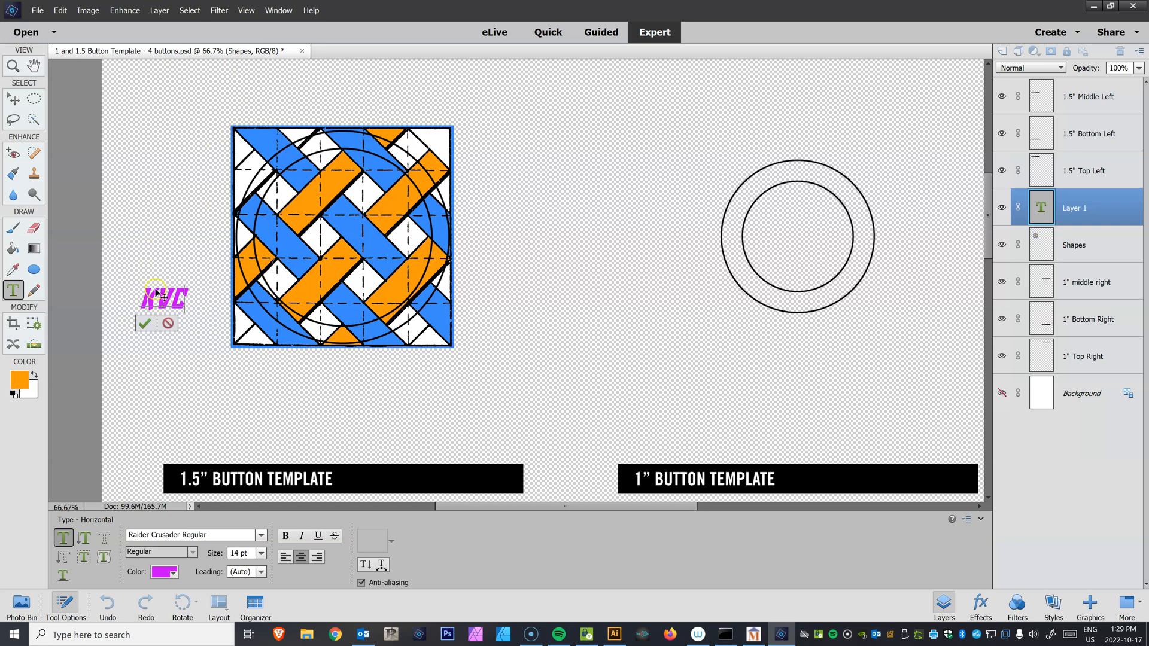
left_click(145, 324)
Scale the KVC text up and position it across the center of the top-left button
key("v")
left_click_drag(163, 307, 389, 262)
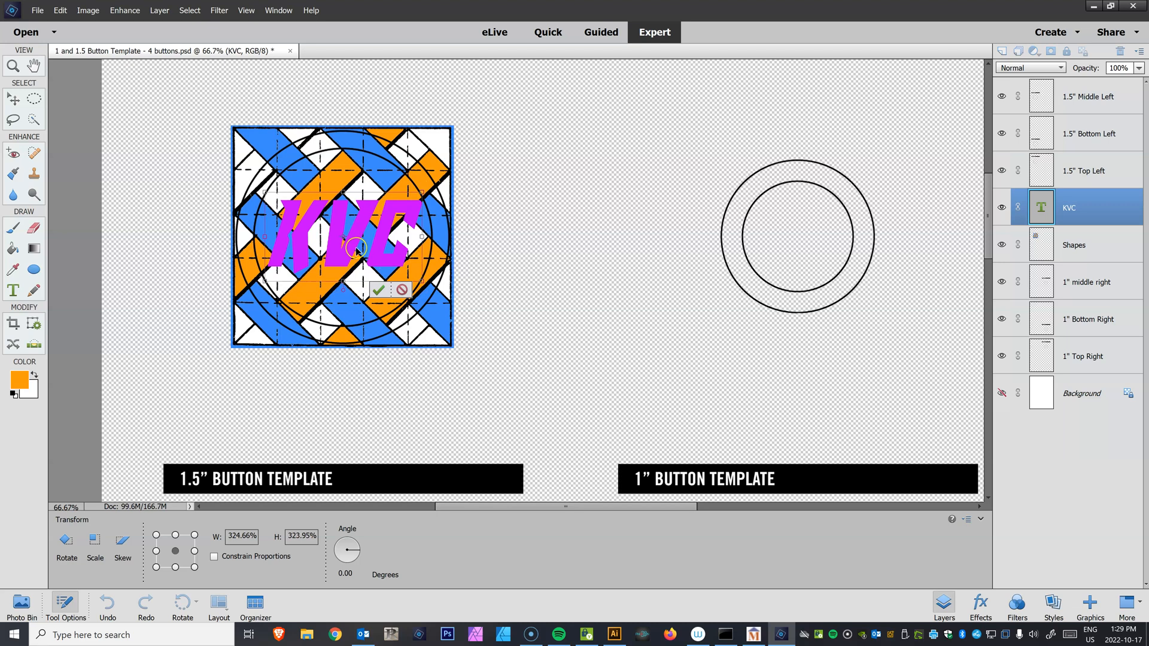
left_click_drag(422, 282, 391, 263)
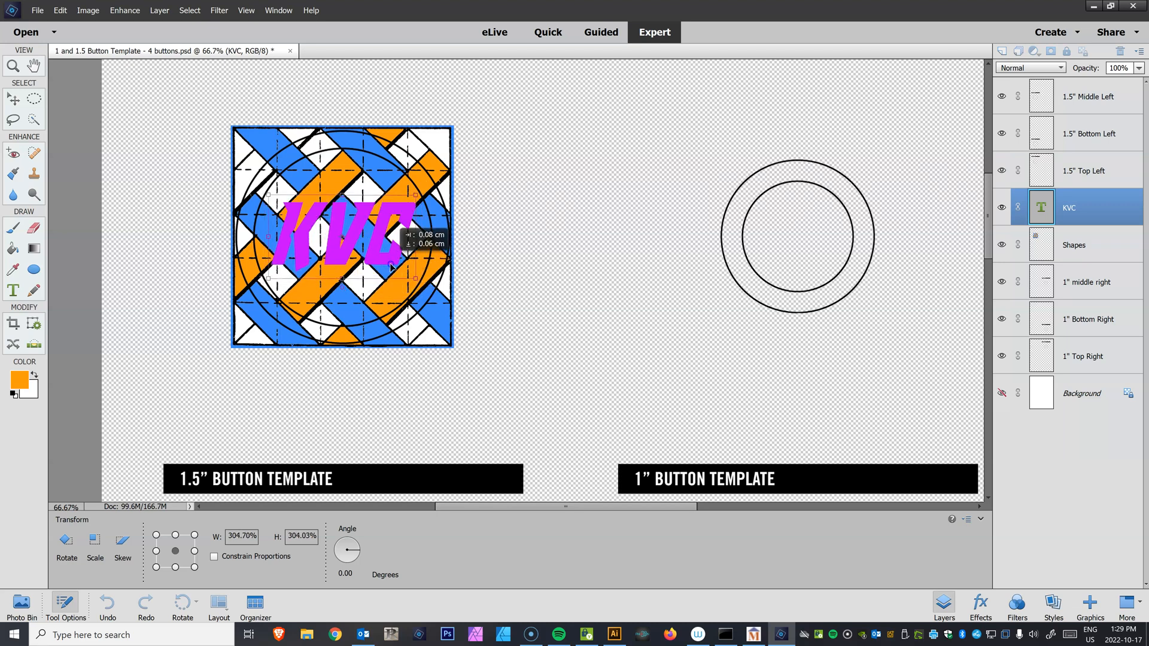
key("Return")
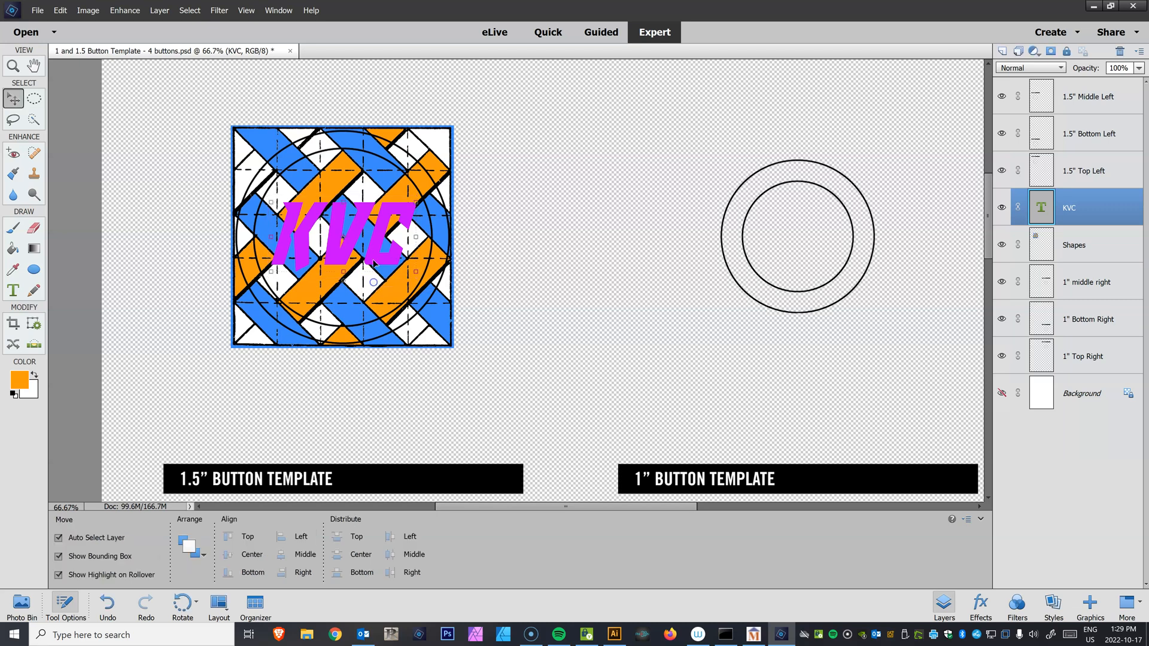
Recolor the KVC text orange by sampling the orange from the pattern, then commit the text edit
double_click(373, 261)
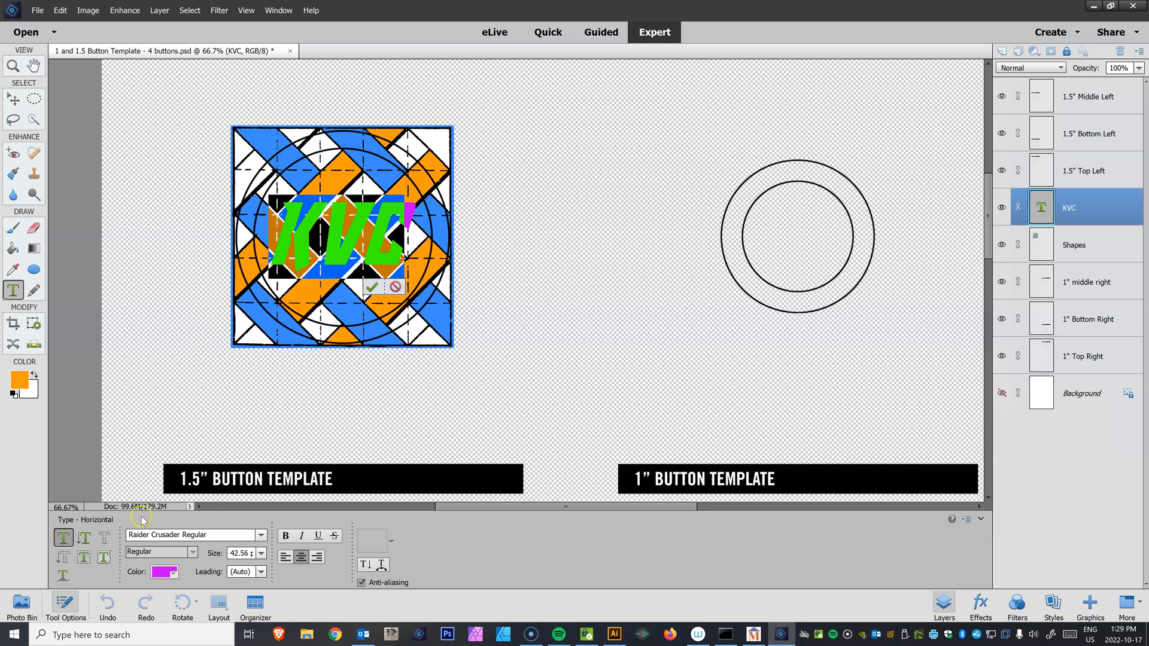
left_click(173, 574)
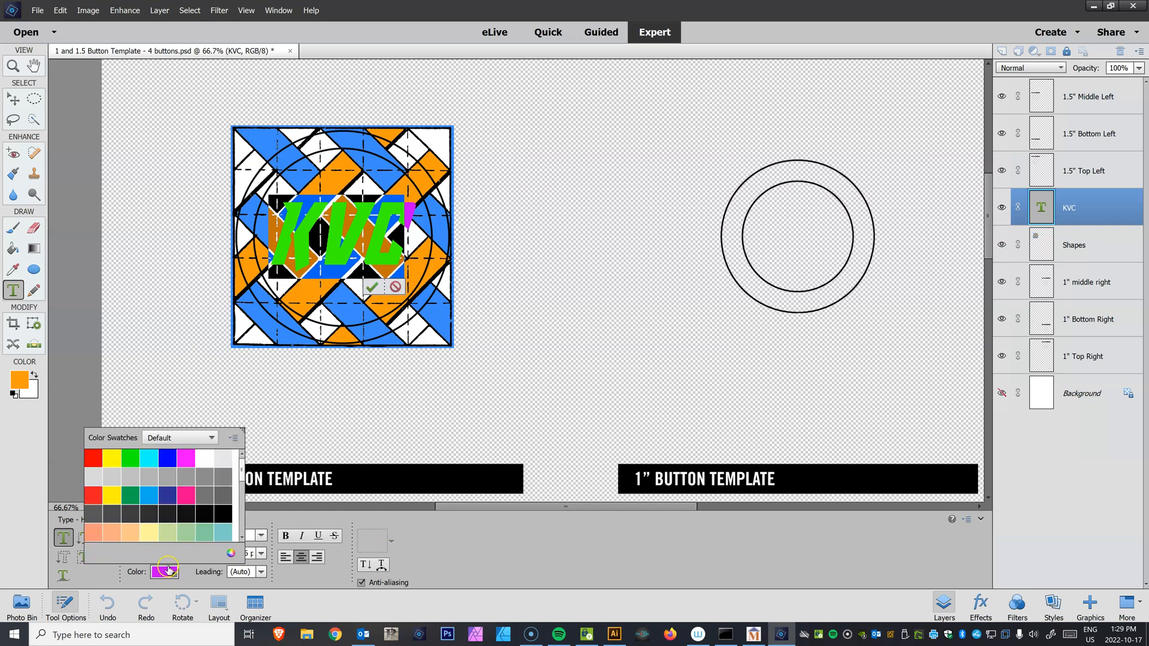
left_click(231, 553)
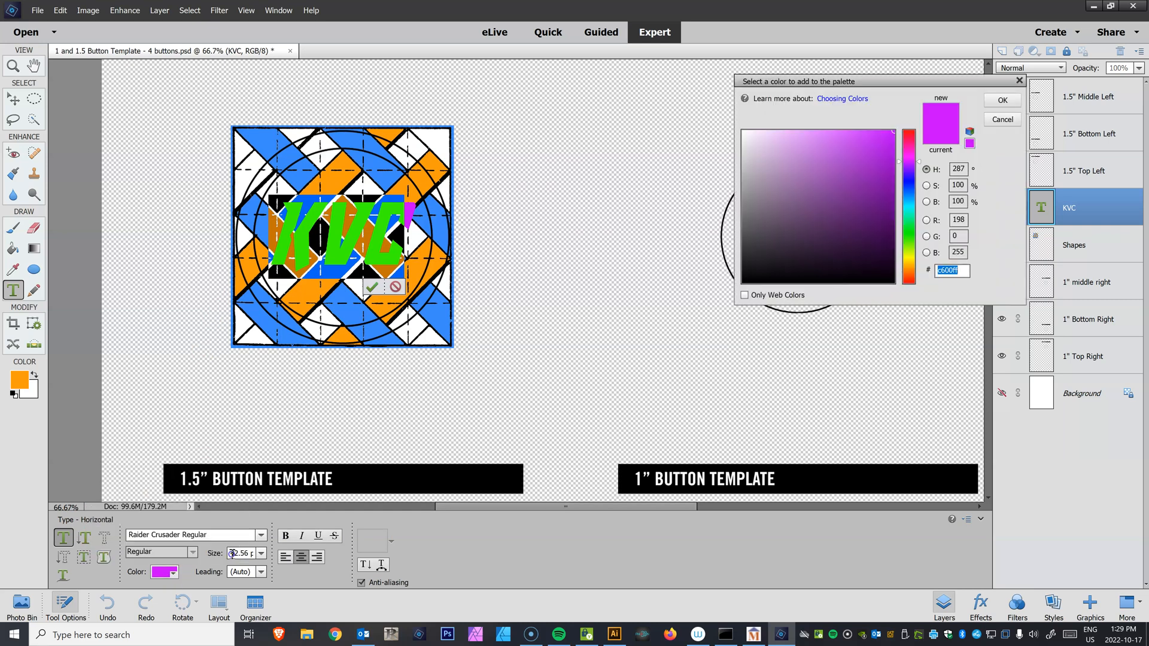
left_click(390, 309)
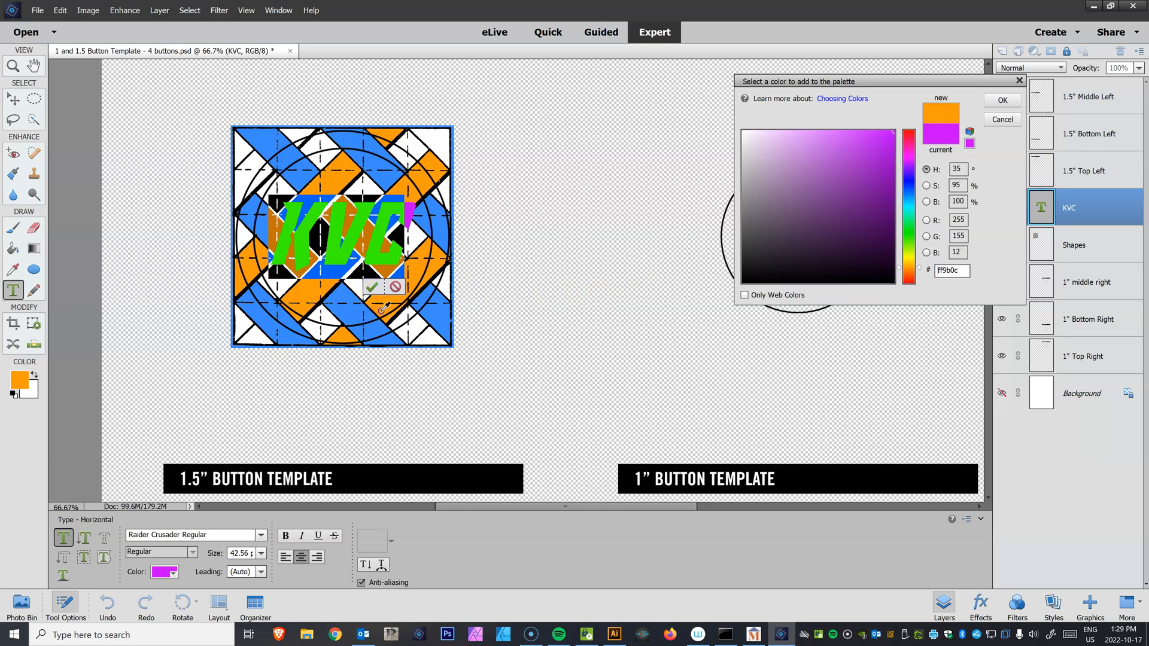
left_click(1000, 101)
left_click(372, 287)
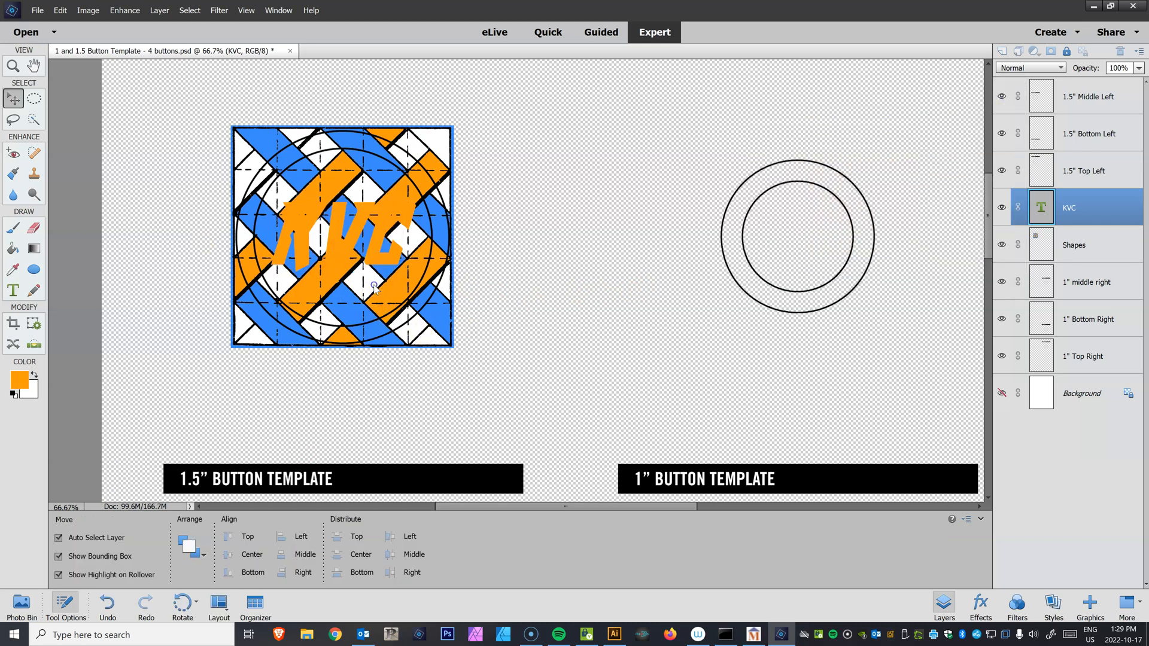
Add an Outside stroke to the KVC text layer's style and set its size to 27 px
left_click(347, 249)
right_click(343, 250)
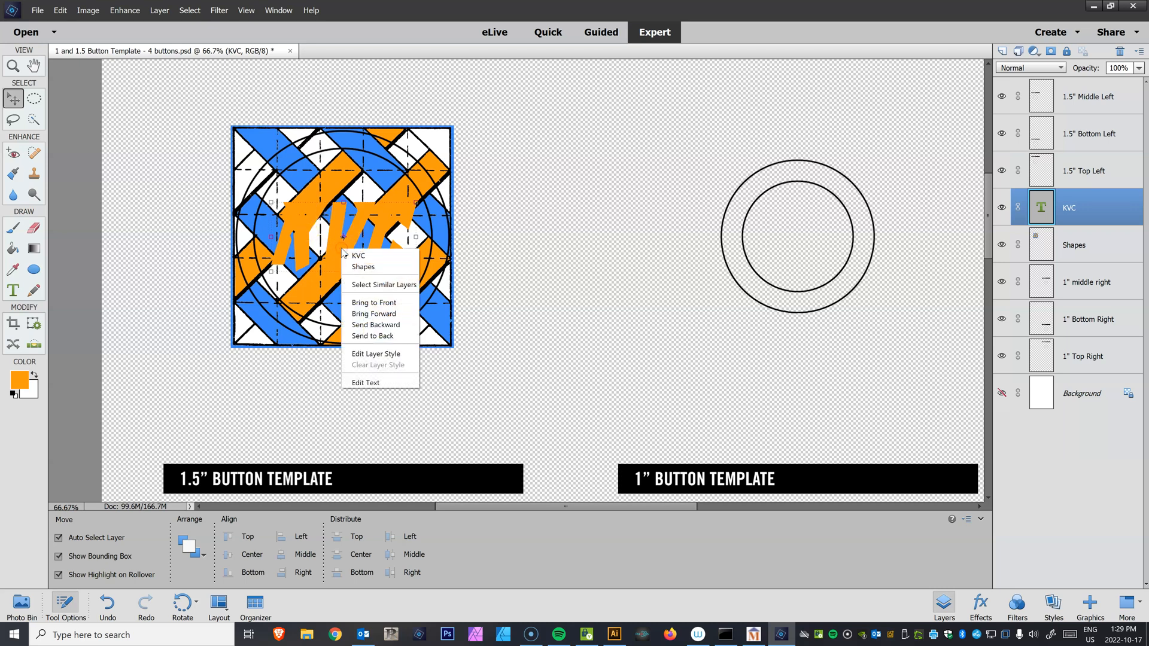
left_click(375, 355)
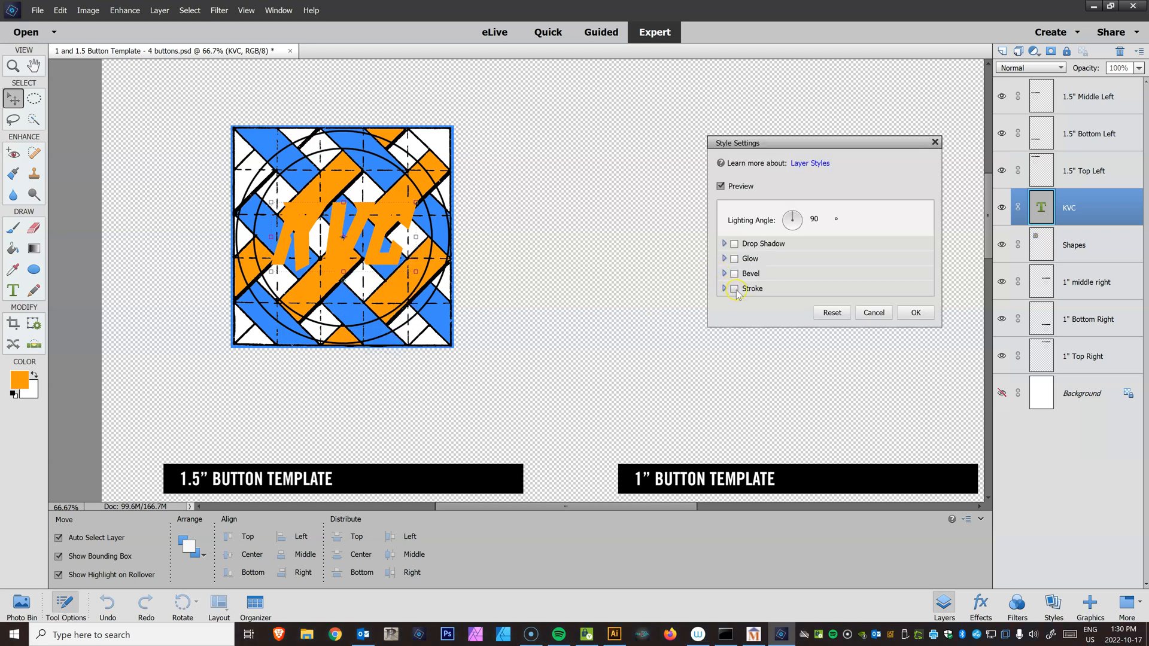
left_click(734, 289)
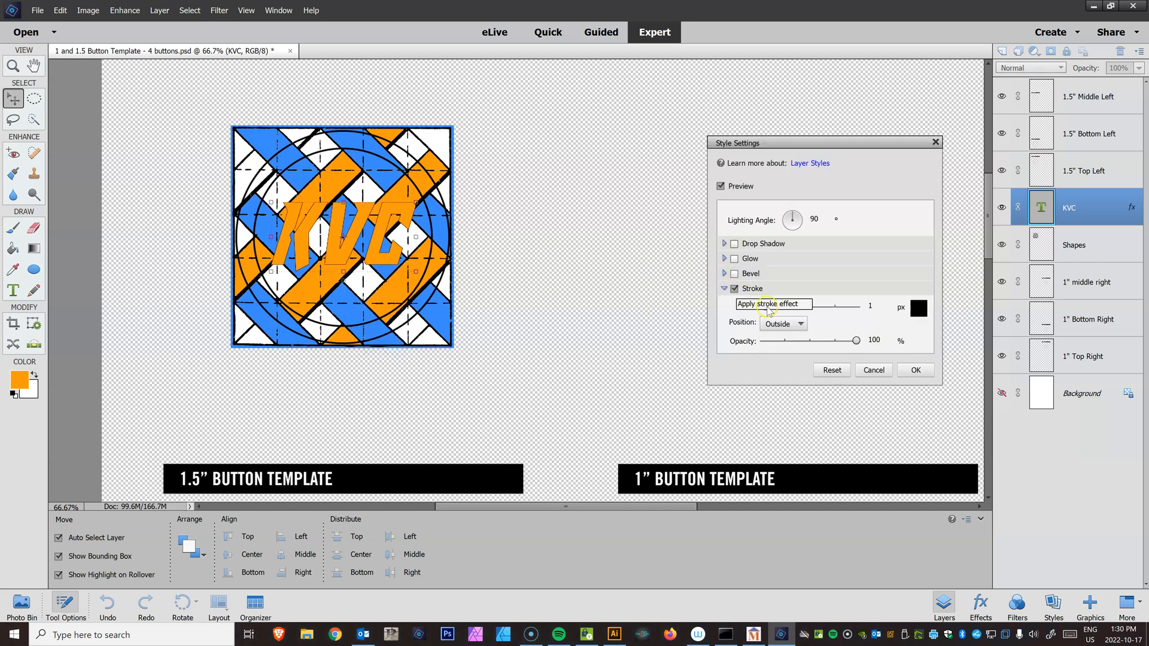
left_click_drag(766, 308, 775, 310)
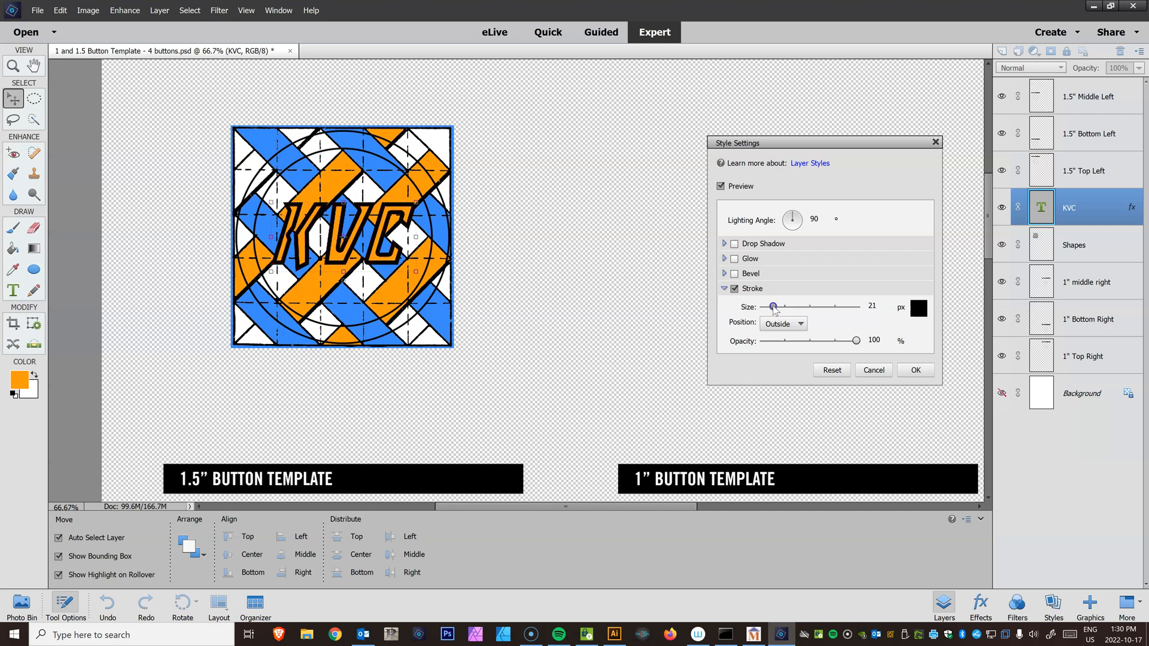
left_click(774, 324)
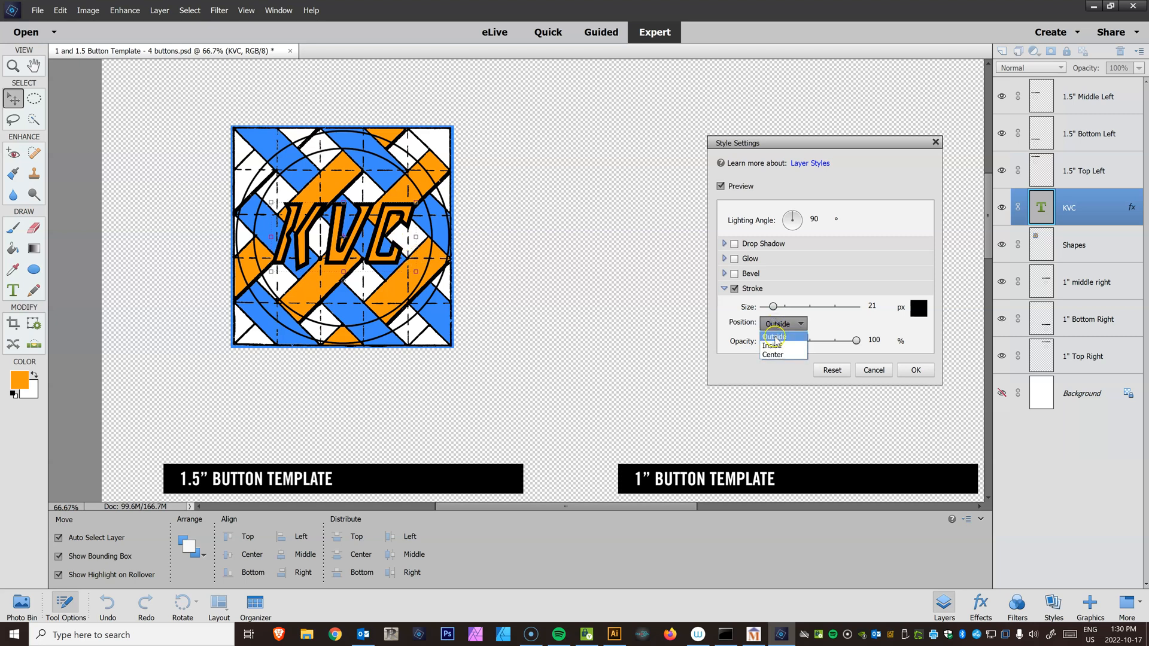
left_click(774, 337)
left_click_drag(772, 307, 776, 312)
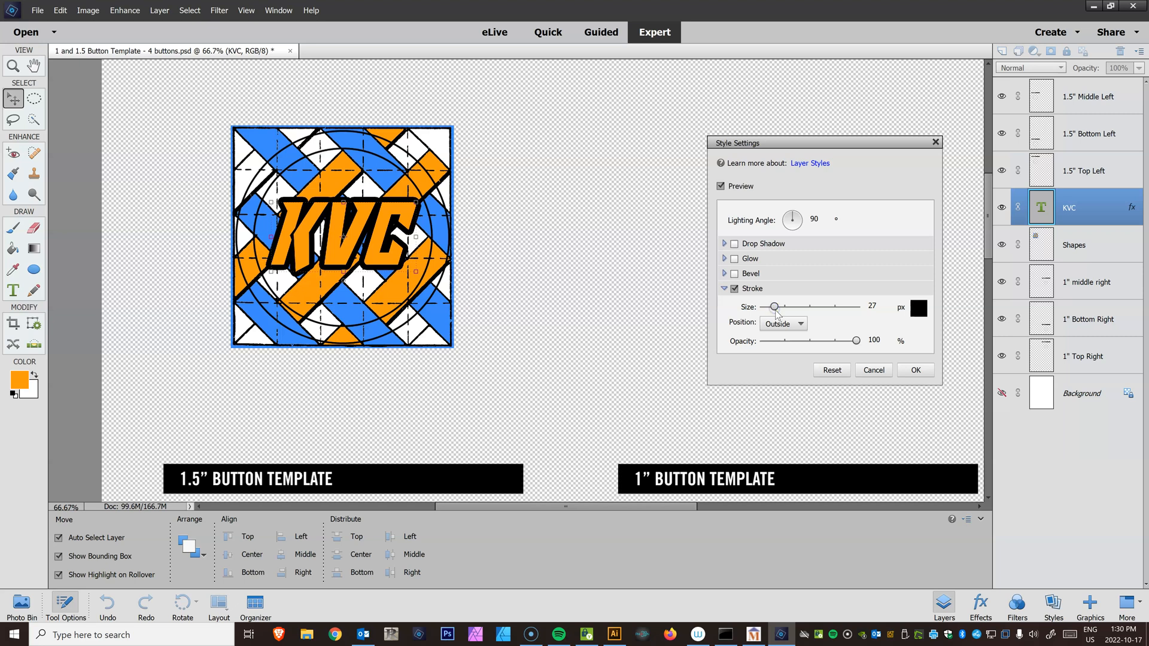
Set the text stroke color to gray 909090
left_click(918, 309)
mouse_move(764, 153)
left_mouse_down()
mouse_move(769, 207)
mouse_move(739, 229)
mouse_move(748, 230)
mouse_move(740, 199)
left_mouse_up()
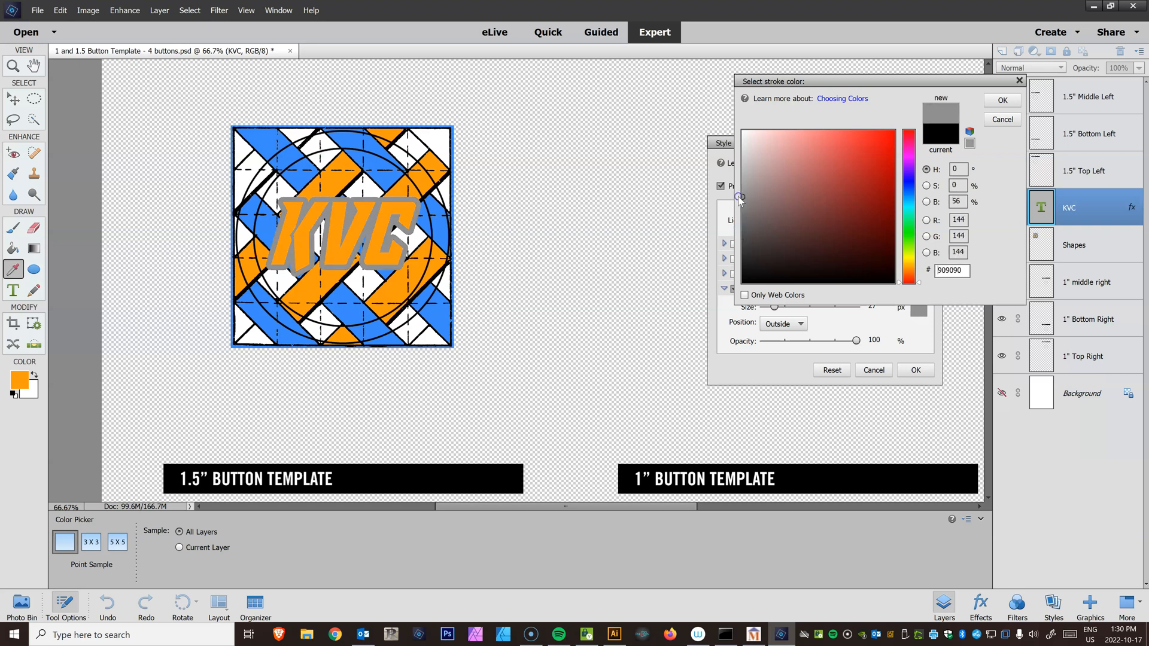
left_click(1008, 103)
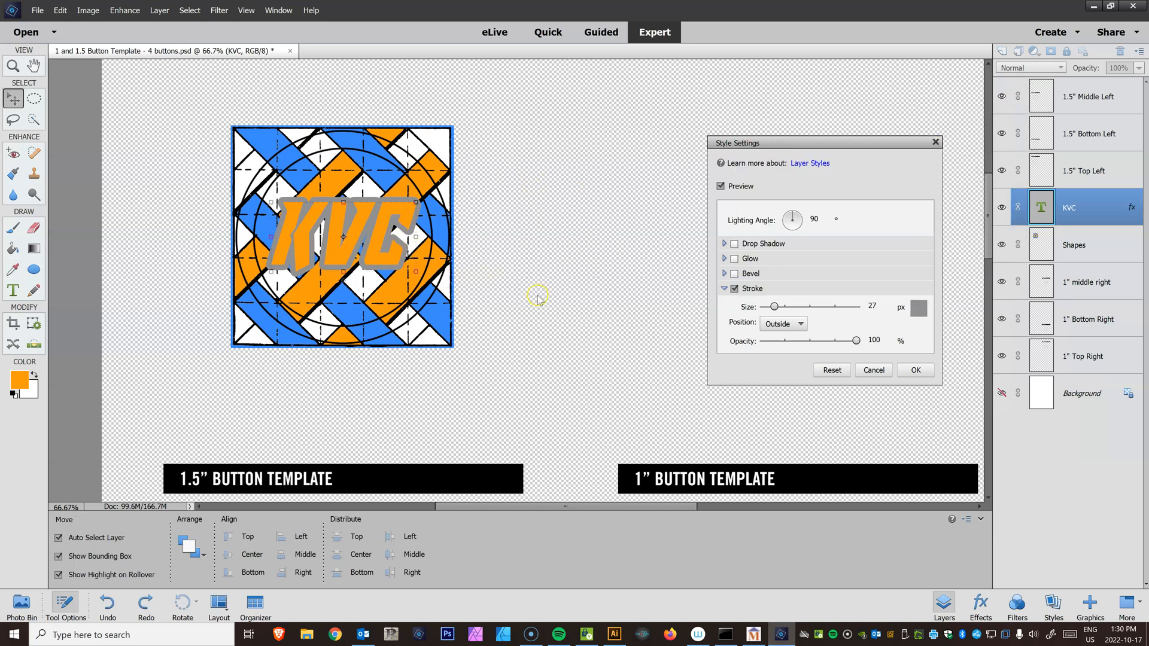
Set the stroke color back to black 000000 and apply the layer style
left_click(925, 309)
left_click(743, 132)
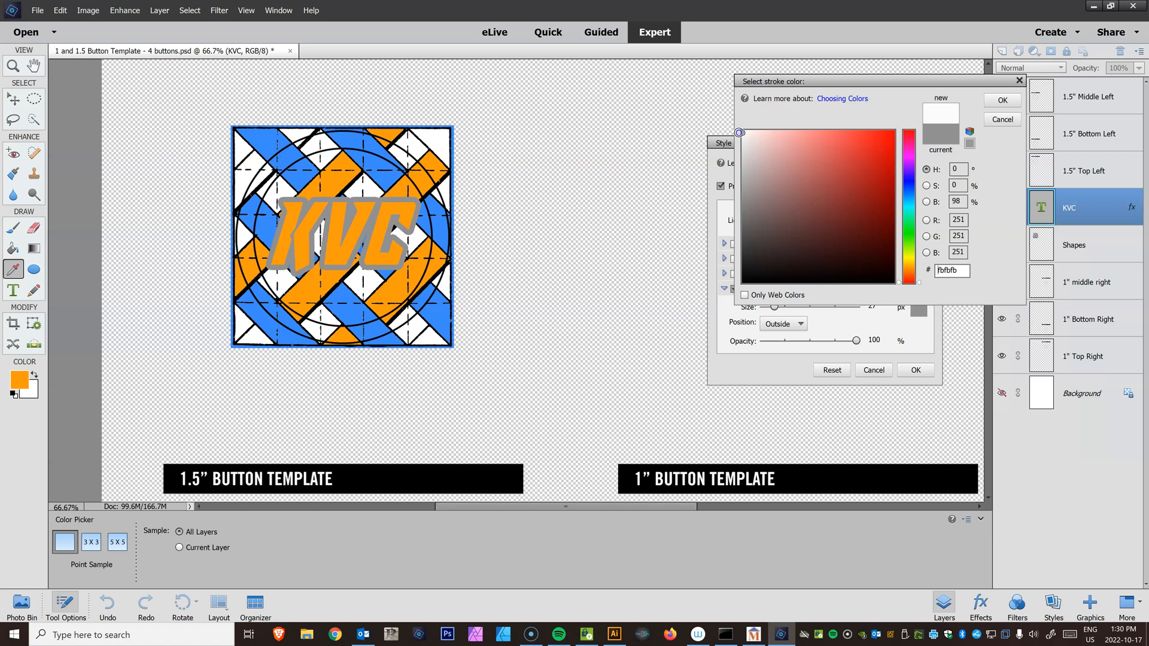
left_click_drag(743, 250, 737, 293)
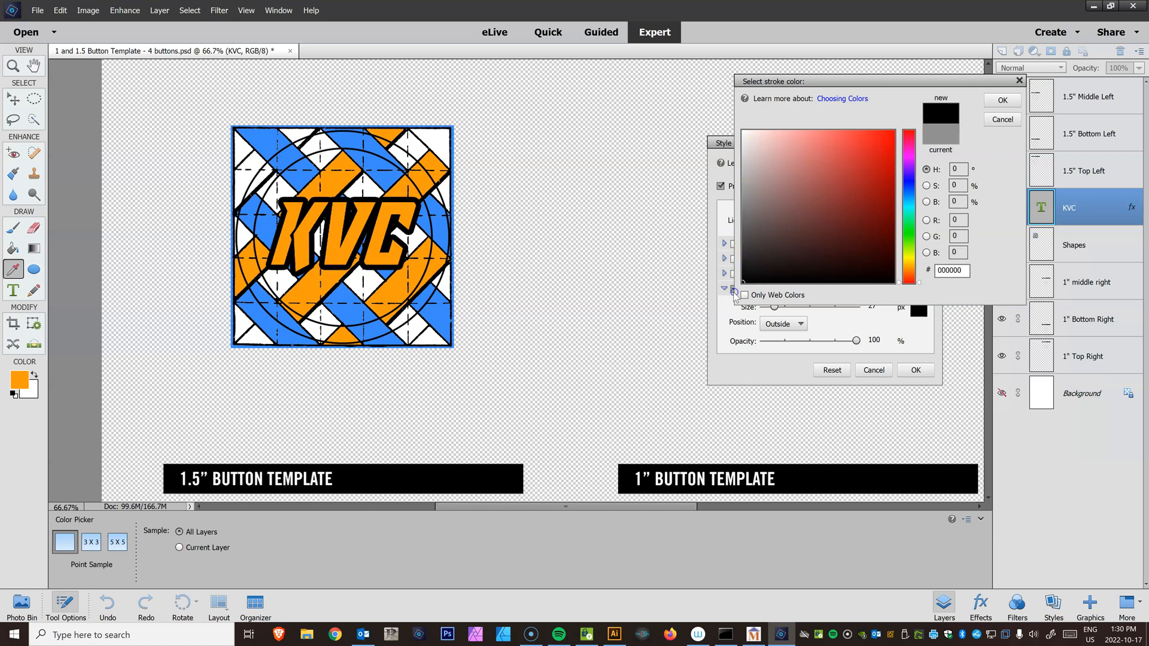
left_click(1002, 100)
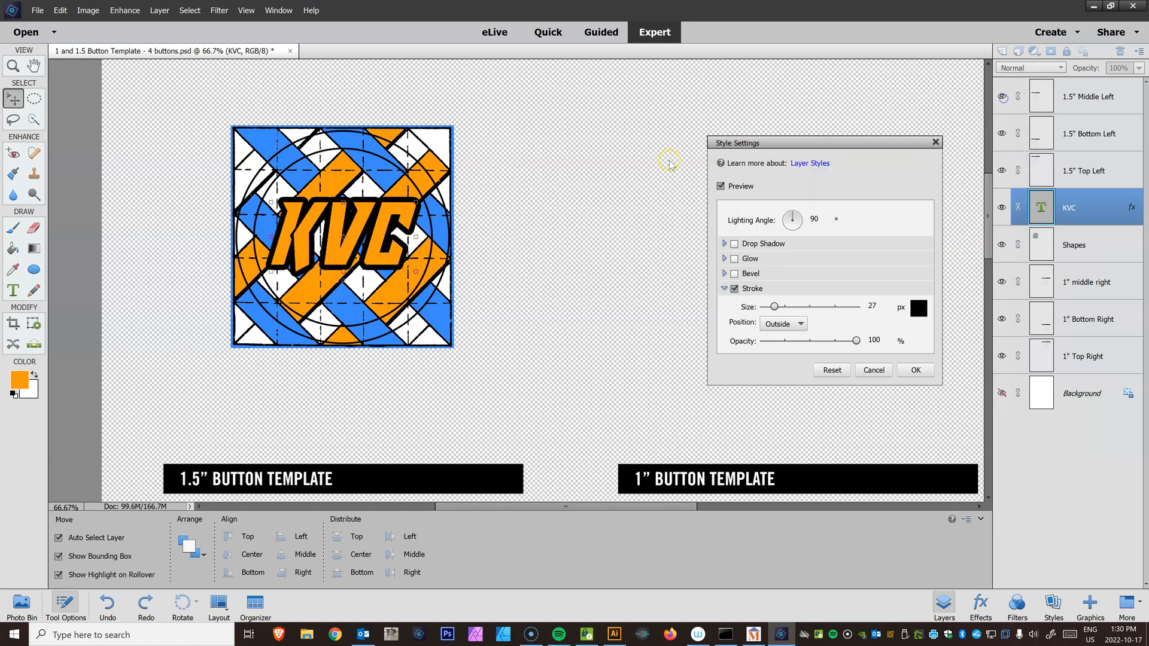
left_click(916, 370)
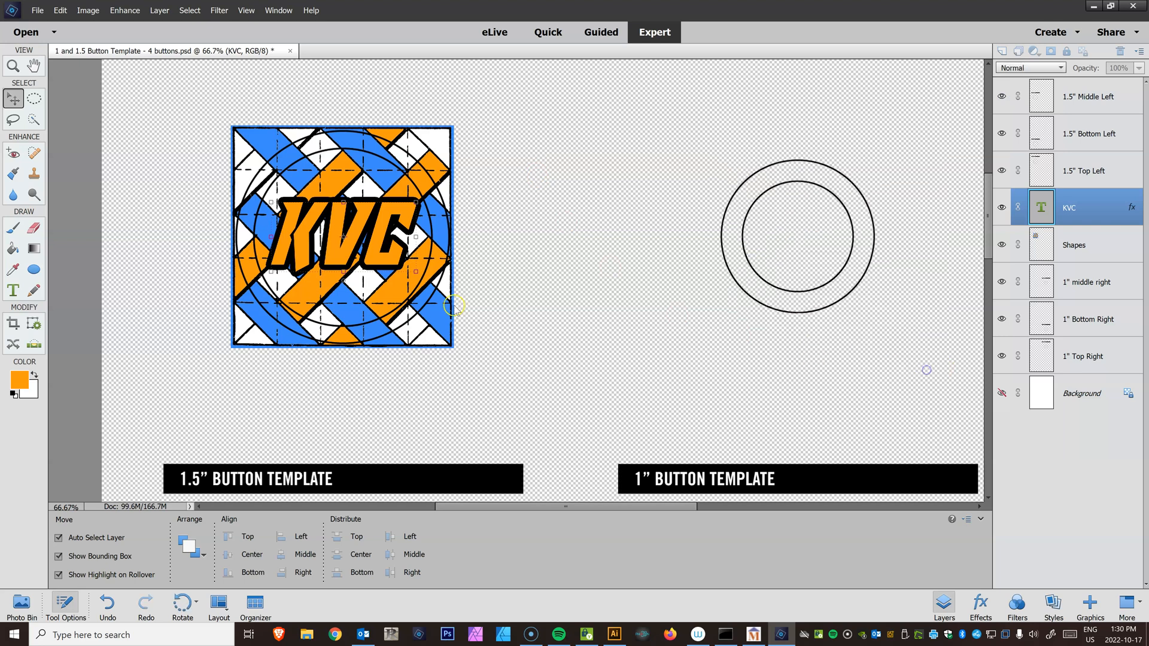
Draw a circular selection about 3.80 cm across over the top-left 1.5" button's outer circle
left_click(35, 100)
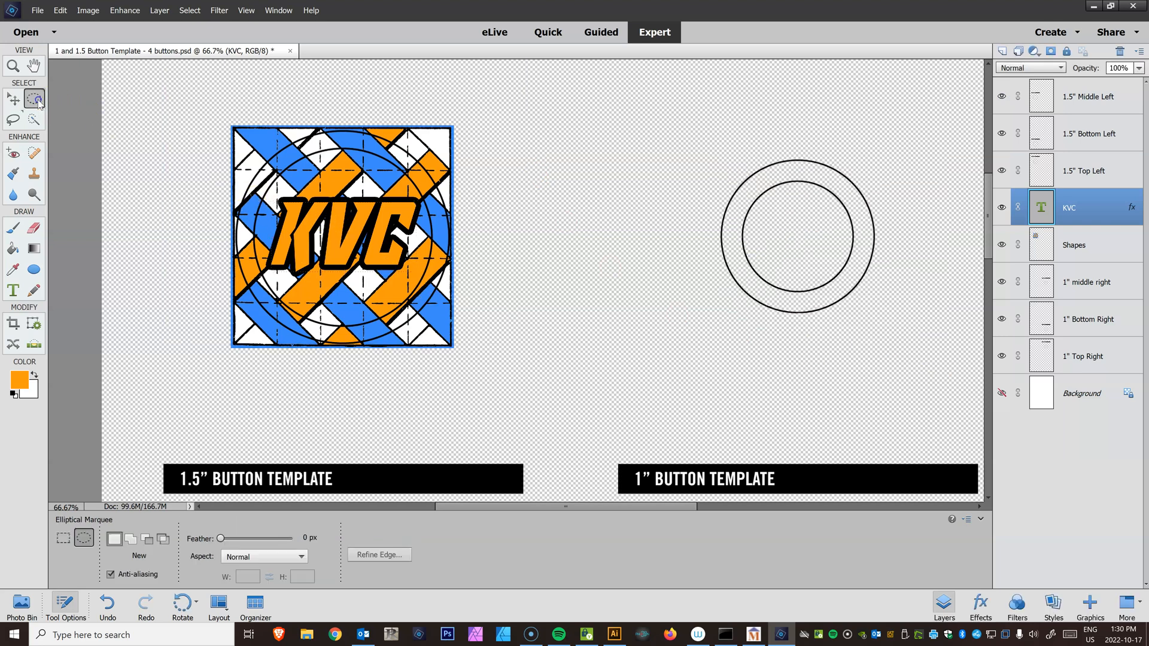
left_click_drag(175, 93, 537, 316)
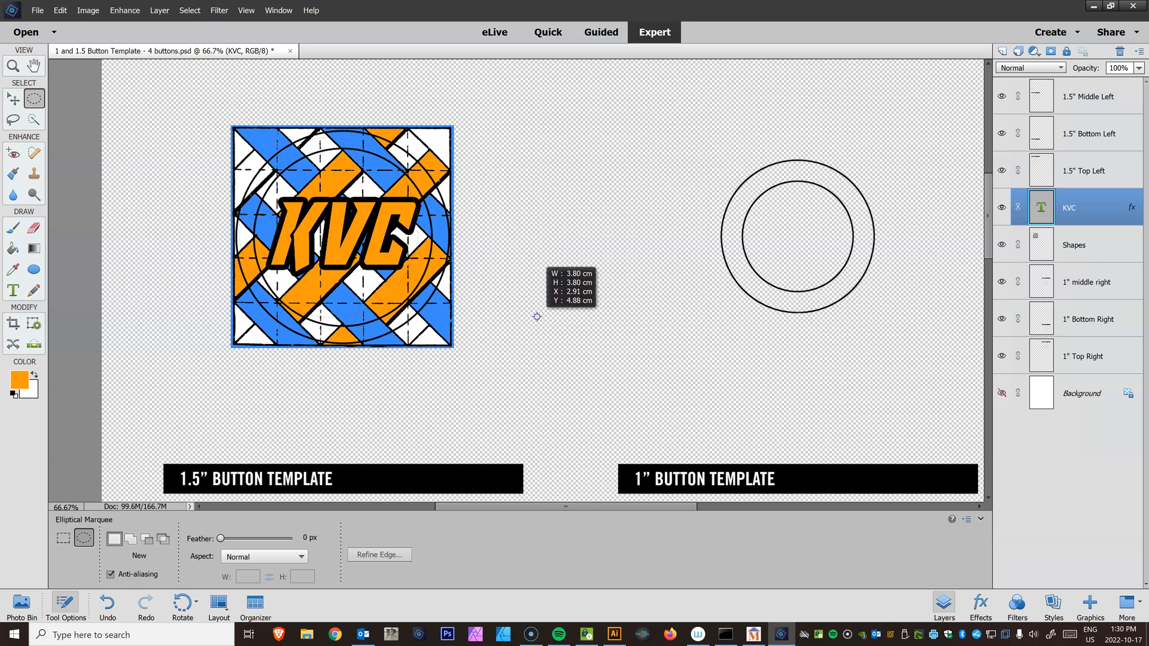
left_click_drag(537, 316, 564, 344)
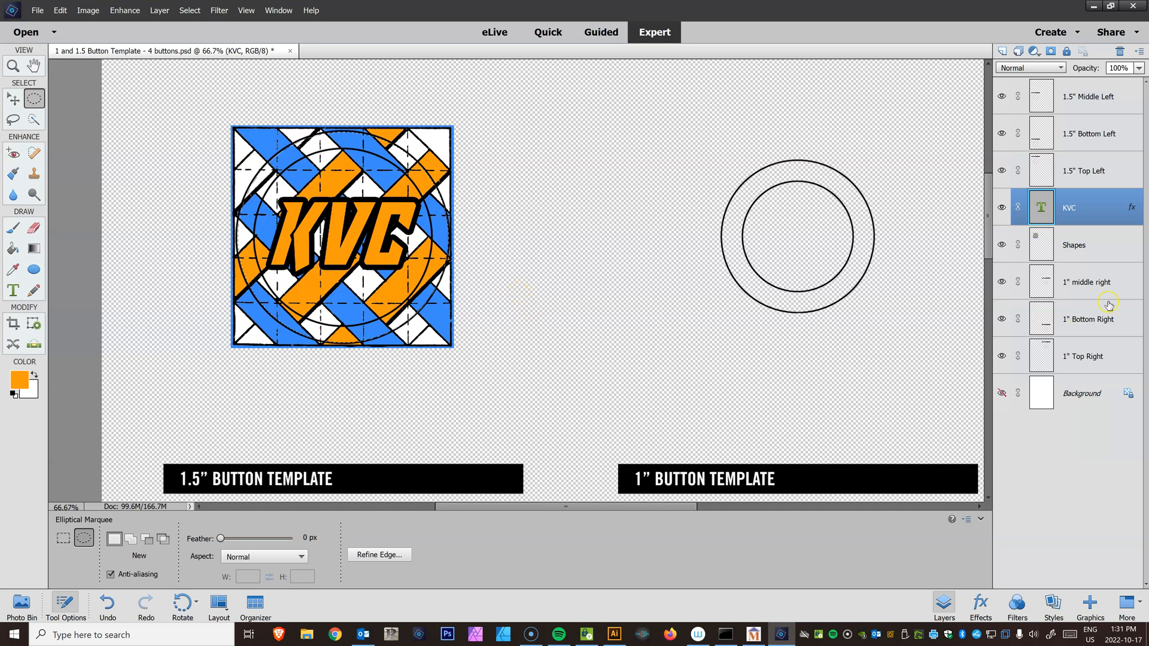
Delete the Shapes layer's content inside the circular selection, then undo the deletion
left_click(1091, 248)
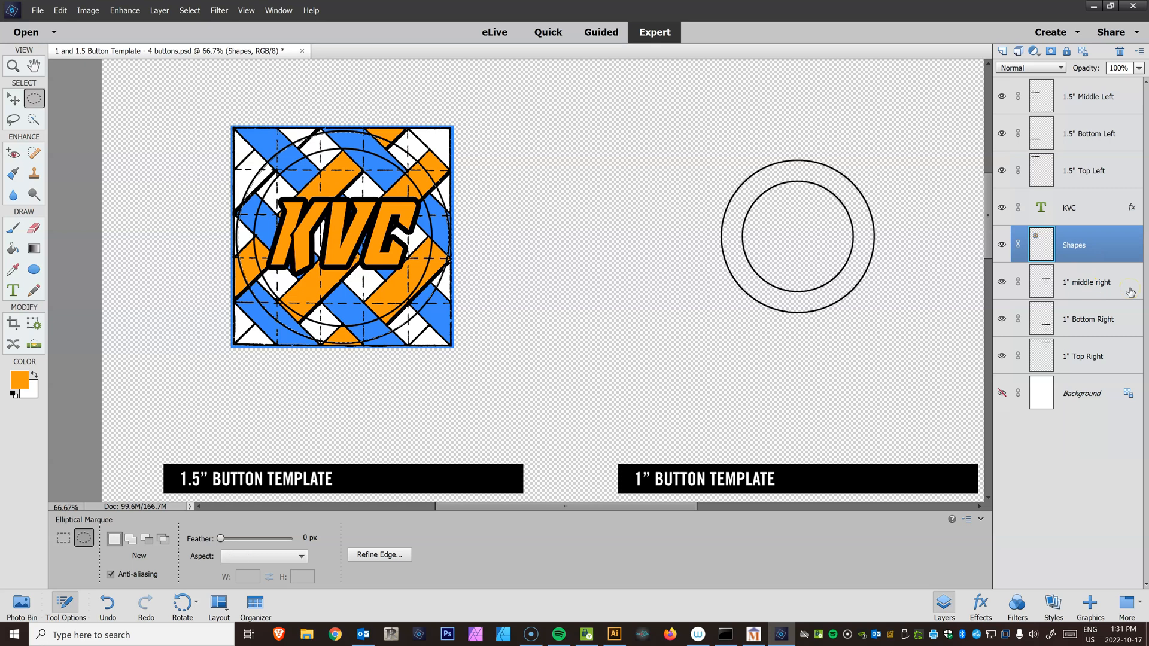
key("Delete")
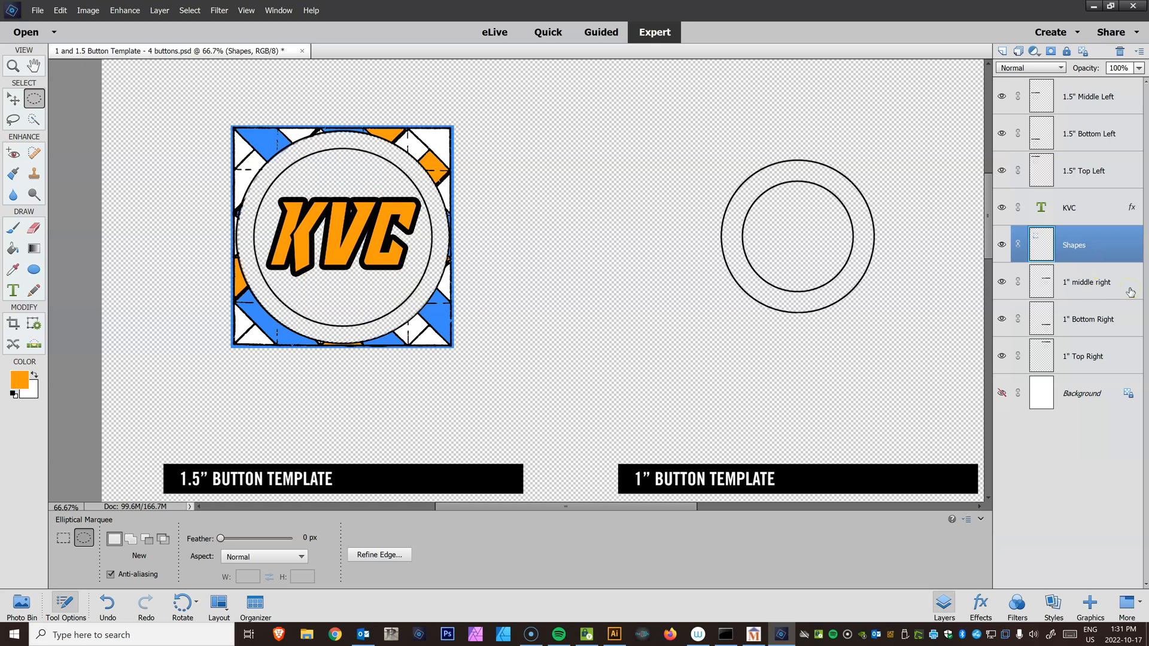
key("ctrl+z")
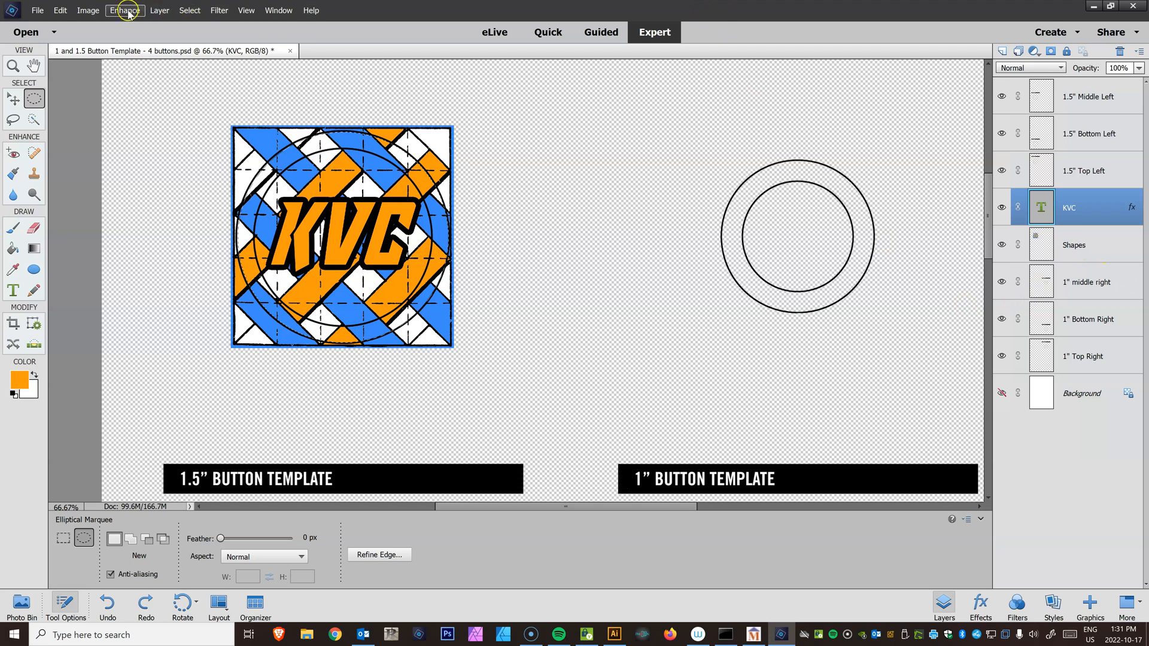
Invert the selection, delete the Shapes pattern outside the circle, and deselect
left_click(188, 11)
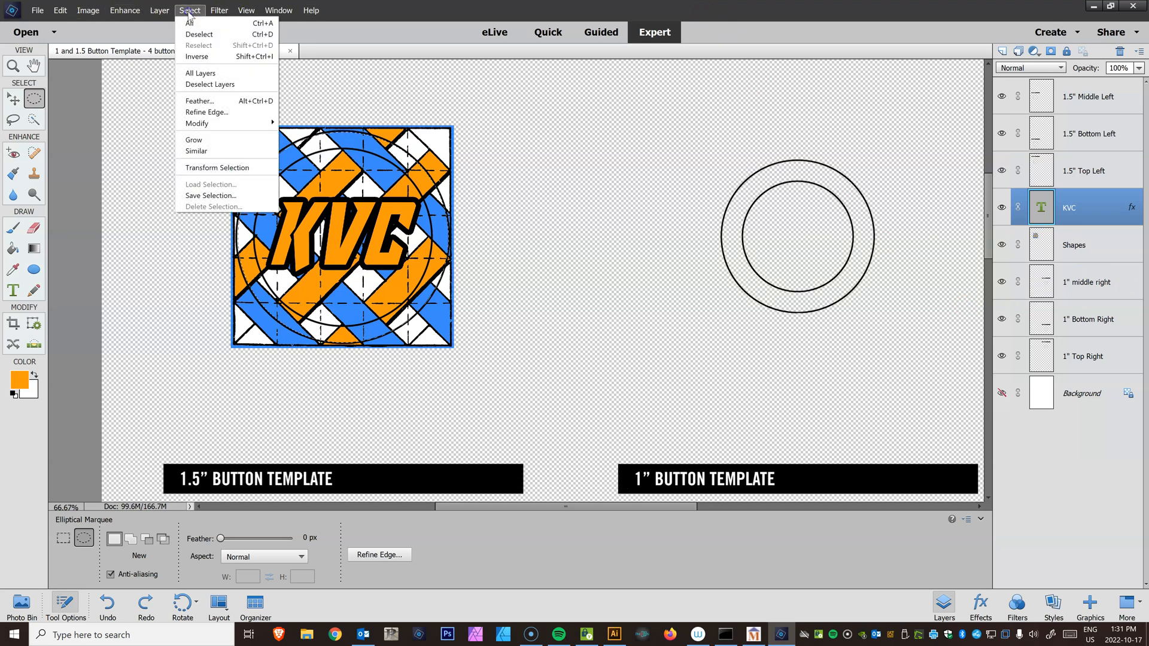
left_click(197, 57)
left_click(1096, 247)
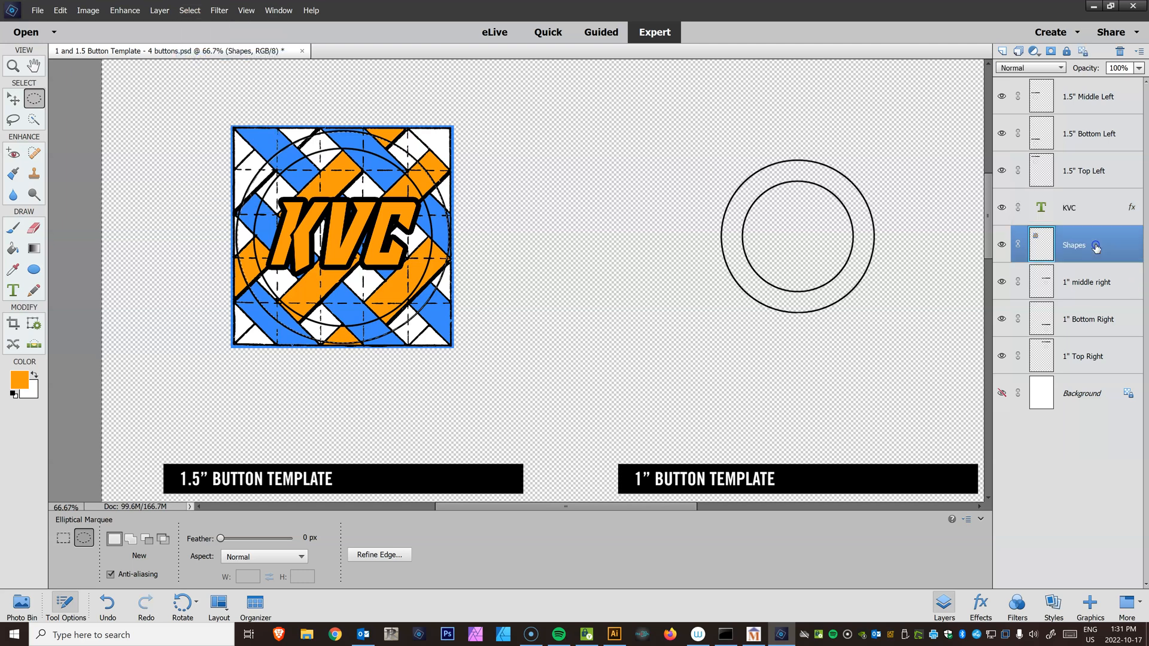
key("Delete")
key("ctrl+d")
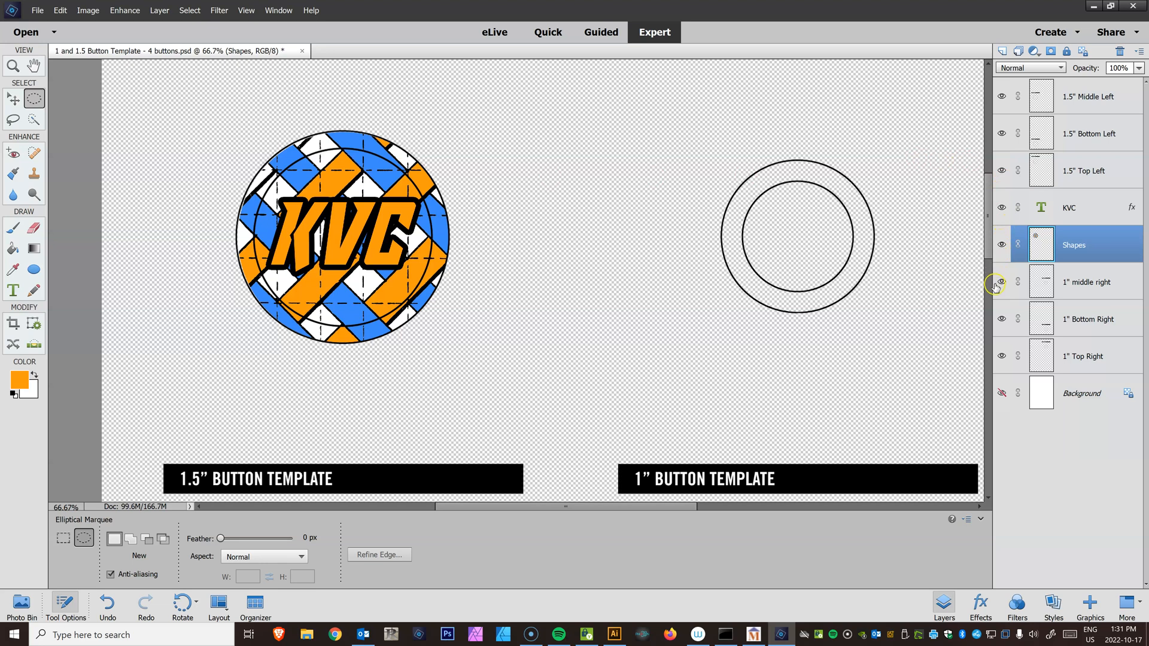
Select the 1.5" Top Left layer and apply the Magic Eraser at tolerance 185 beside the top-left button
left_click(1001, 172)
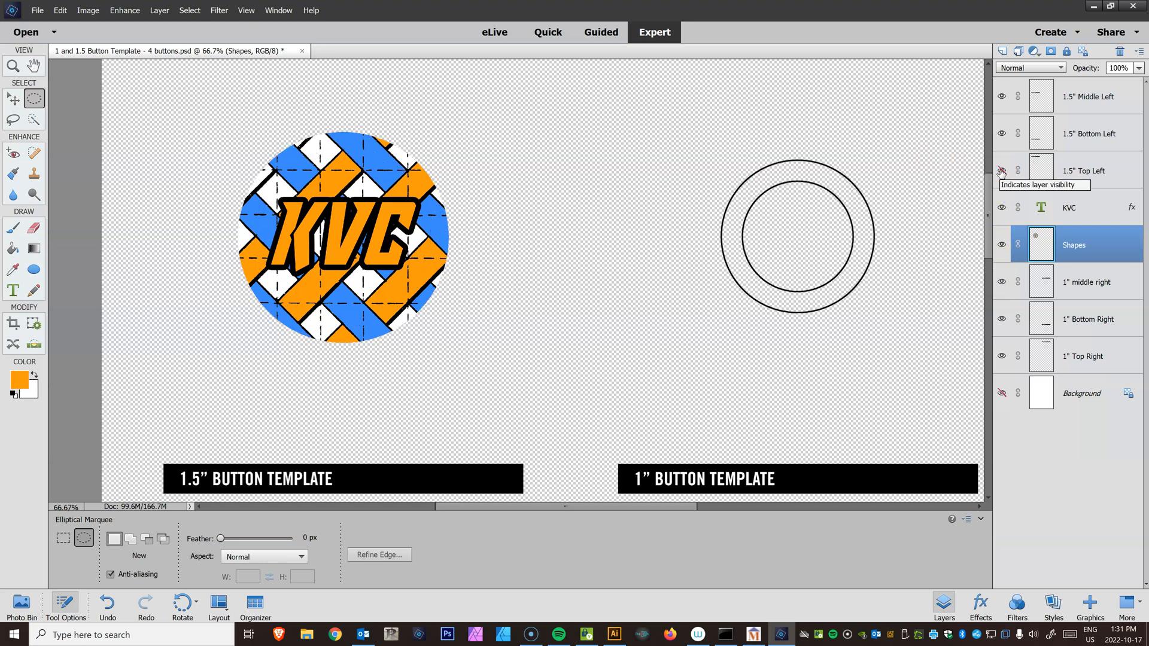
left_click(1000, 171)
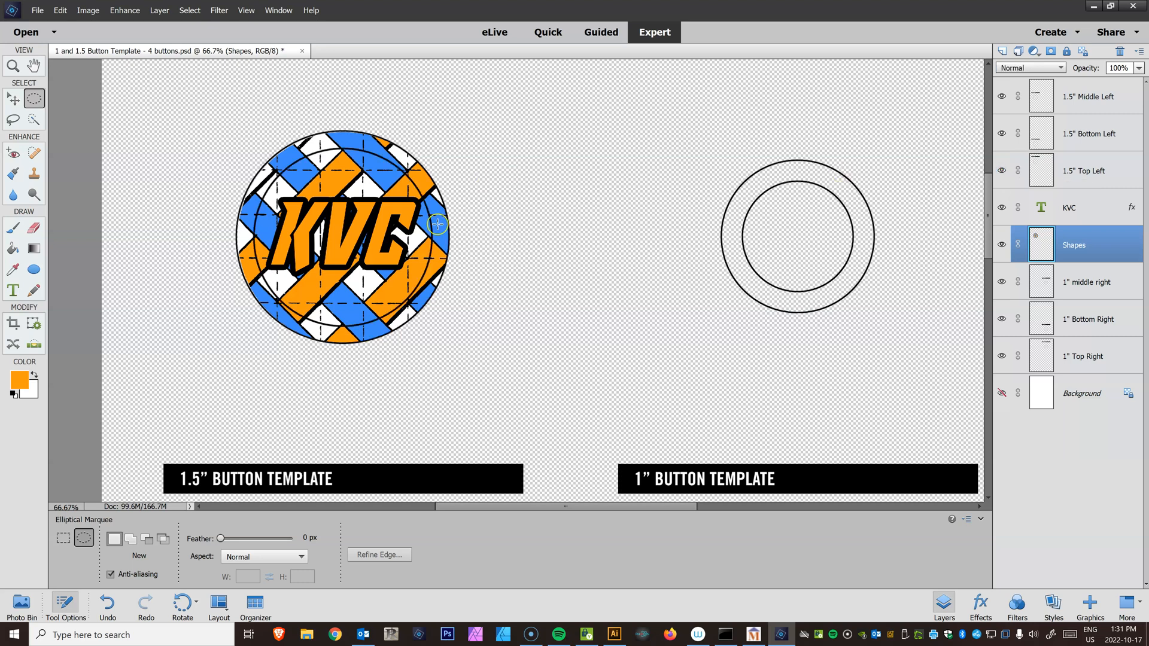
left_click(35, 229)
left_click(64, 557)
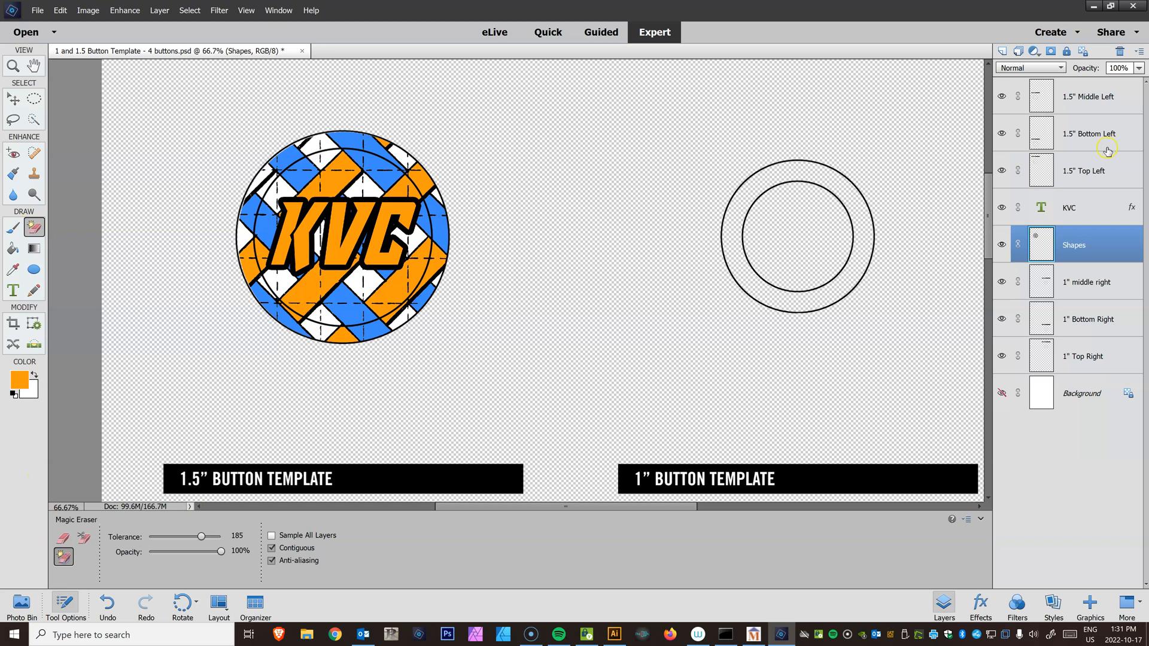
left_click(1080, 178)
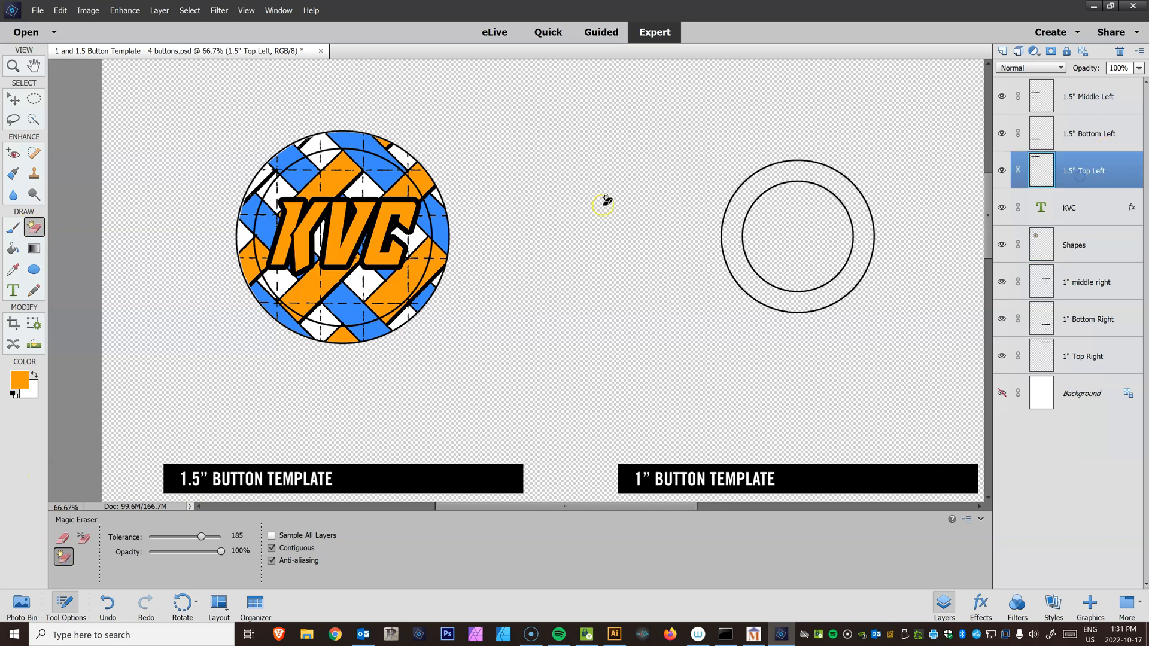
left_click(432, 209)
Fill the 1.5" Top Left layer with a red-to-magenta linear gradient using a magenta end stop, then undo the gradient
scroll(523, 254, "down", 5)
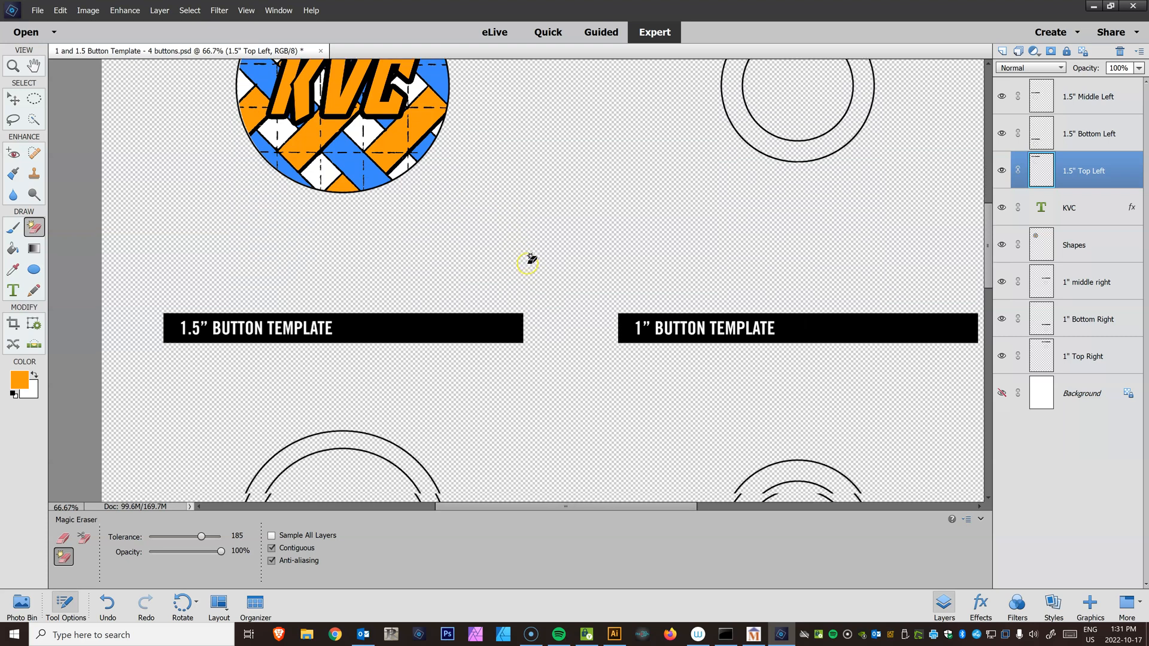
scroll(530, 259, "down", 10)
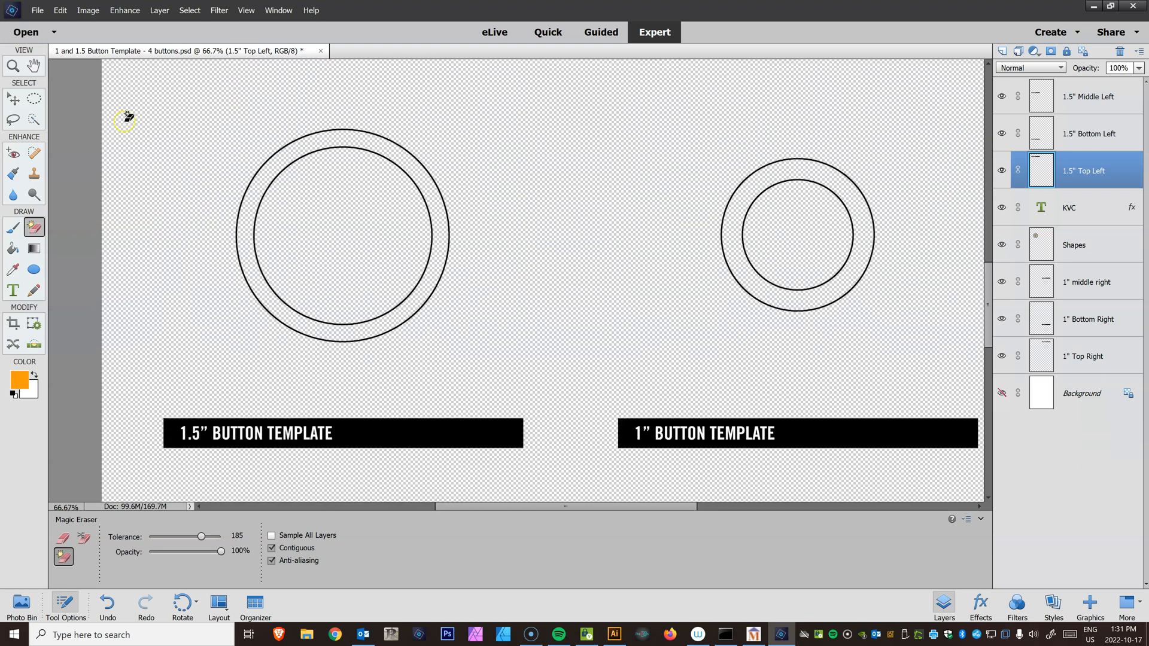
left_click(36, 97)
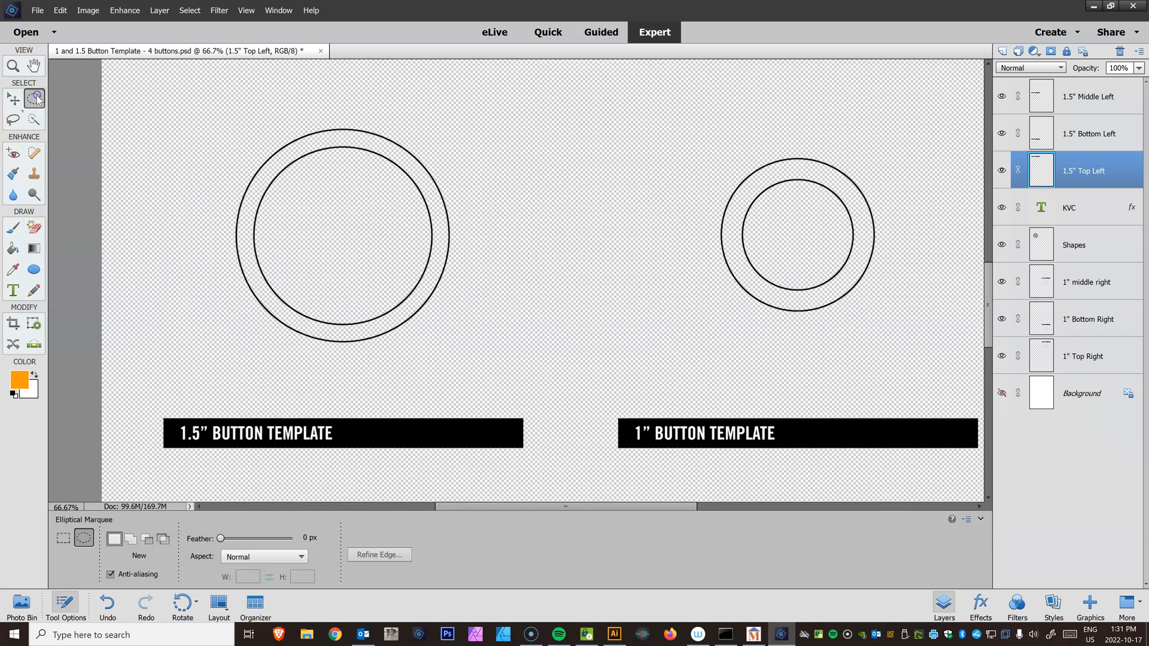
left_click(34, 249)
left_click(70, 573)
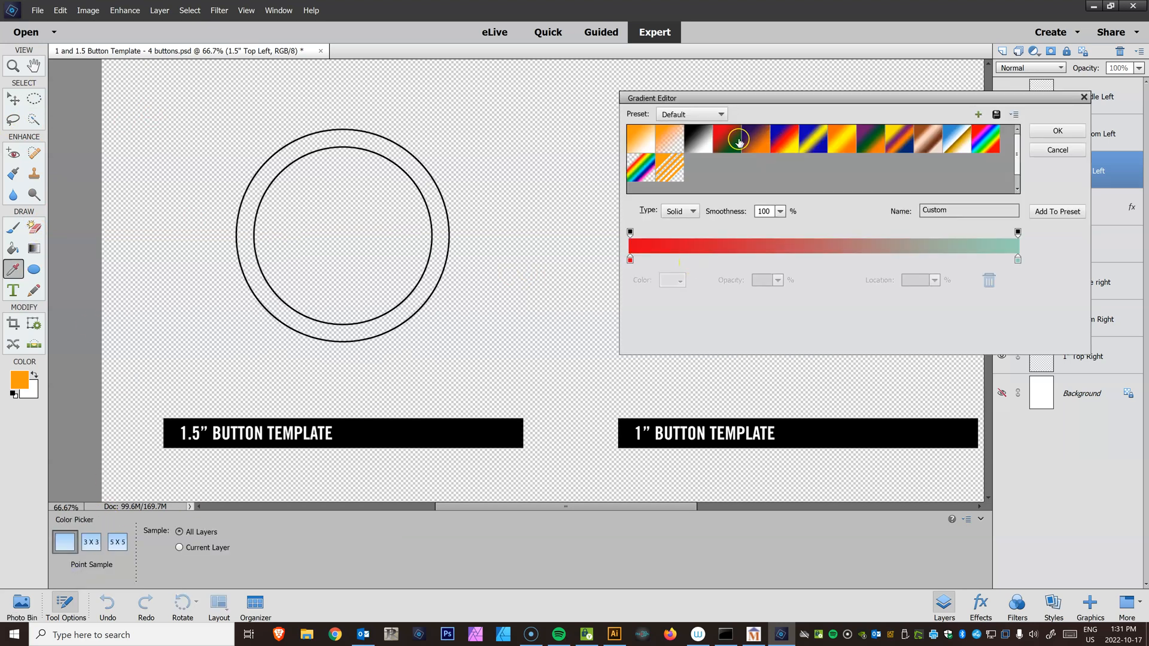
left_click(1018, 260)
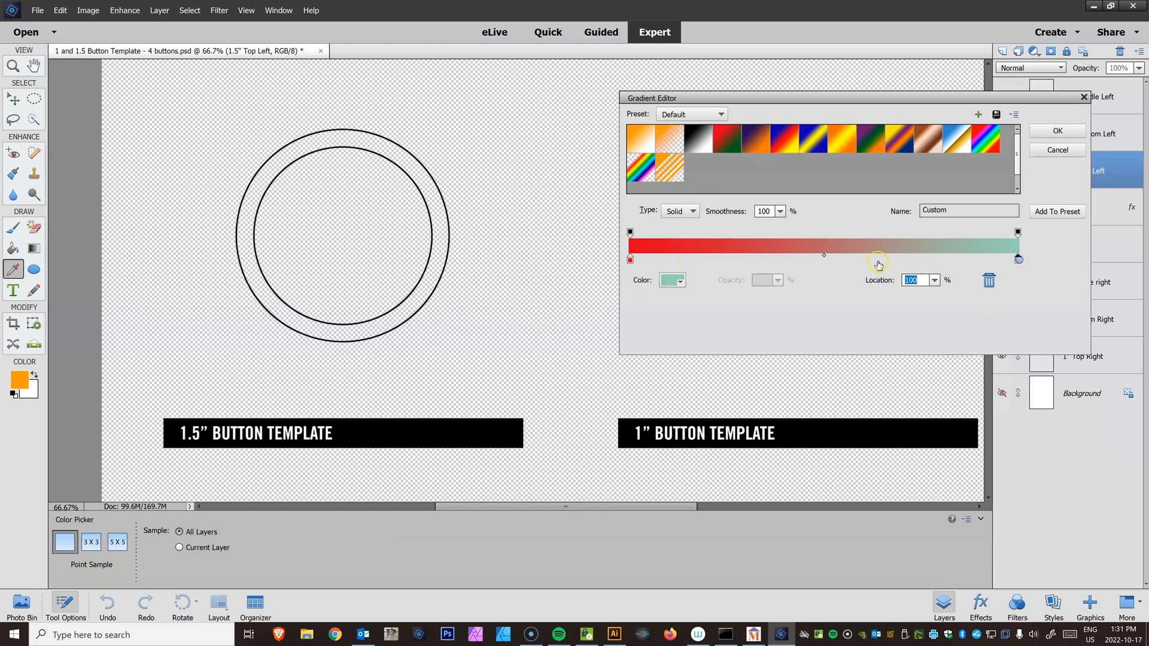
left_click(686, 282)
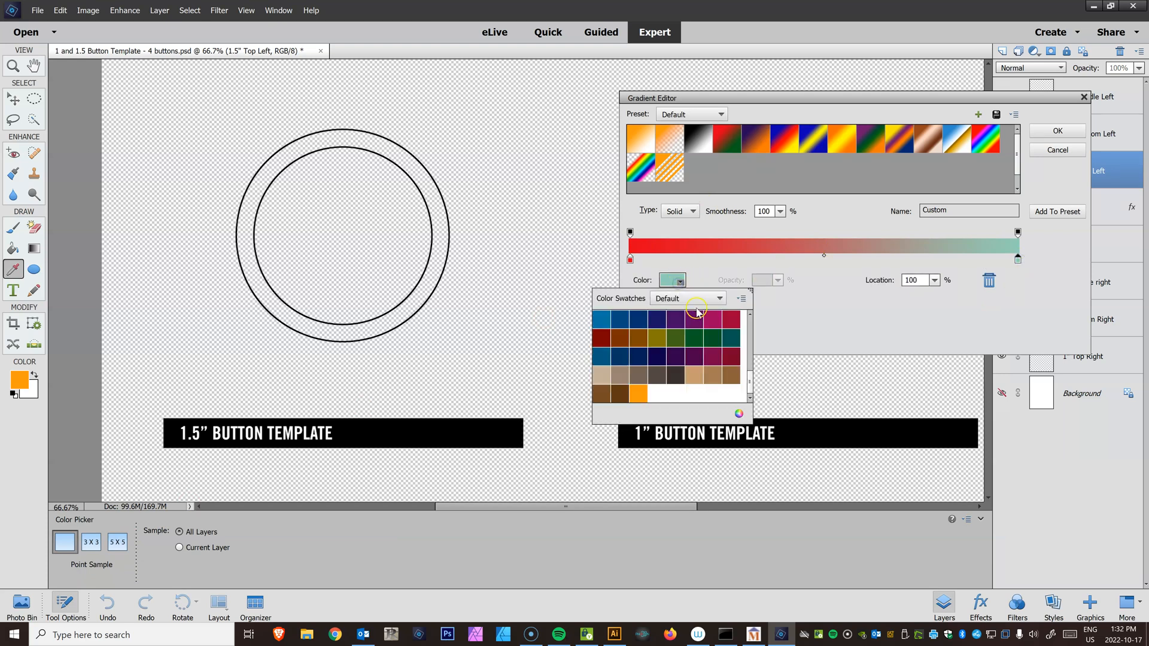
left_click(719, 319)
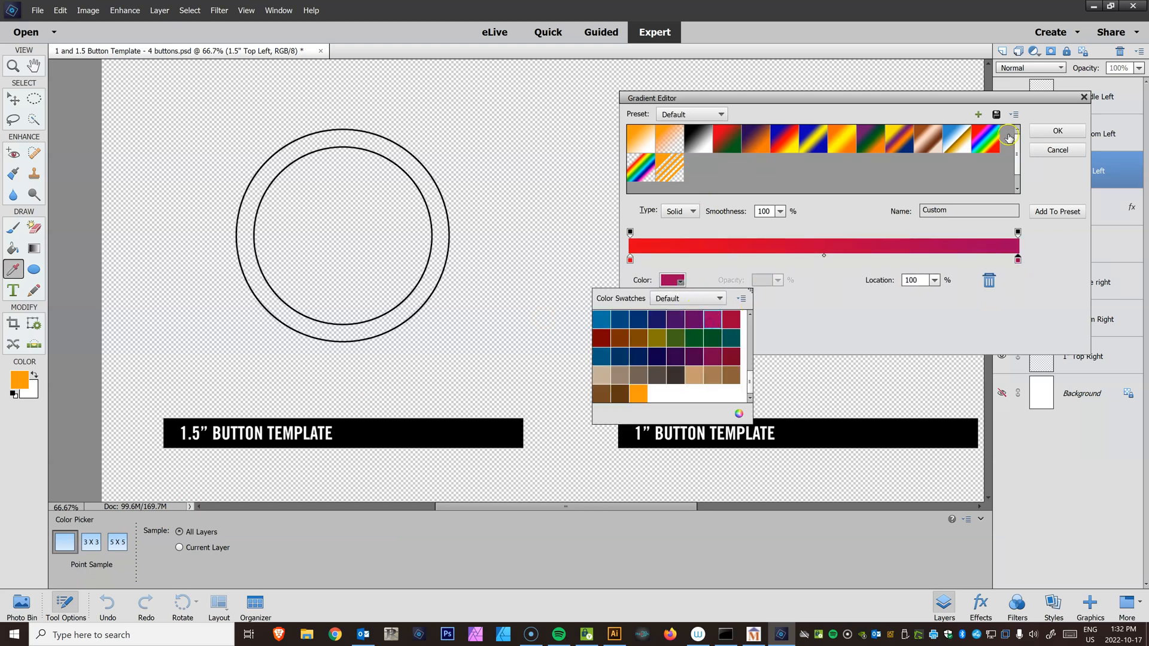
left_click(1057, 130)
left_click_drag(258, 296, 477, 124)
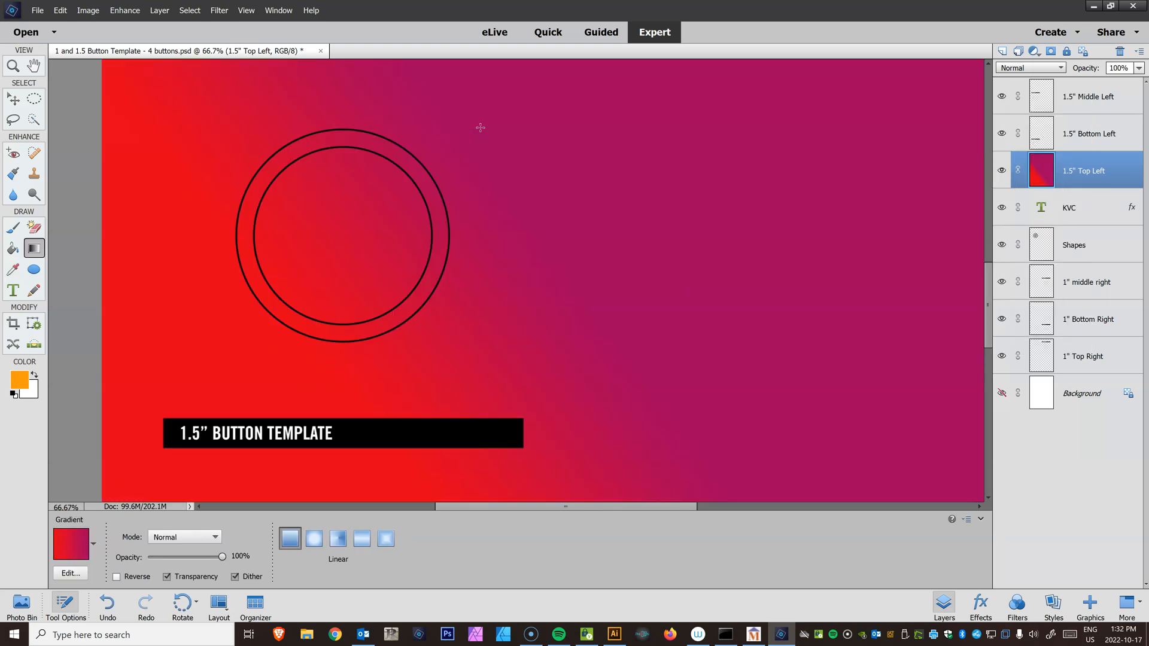
key("ctrl+minus")
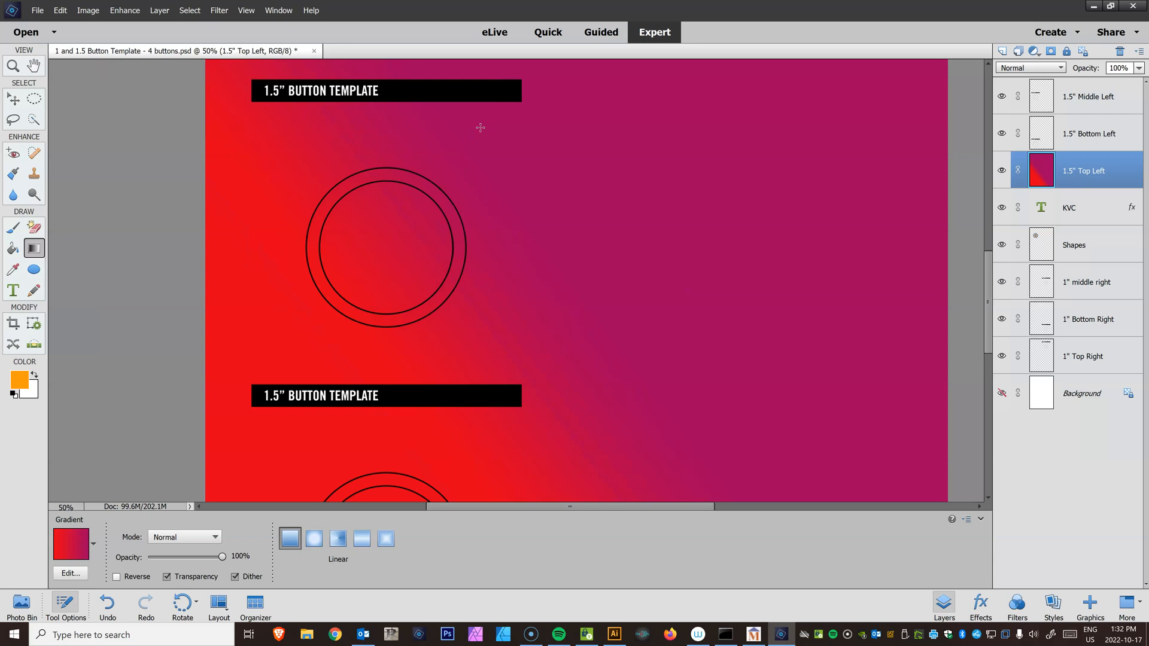
key("ctrl+z")
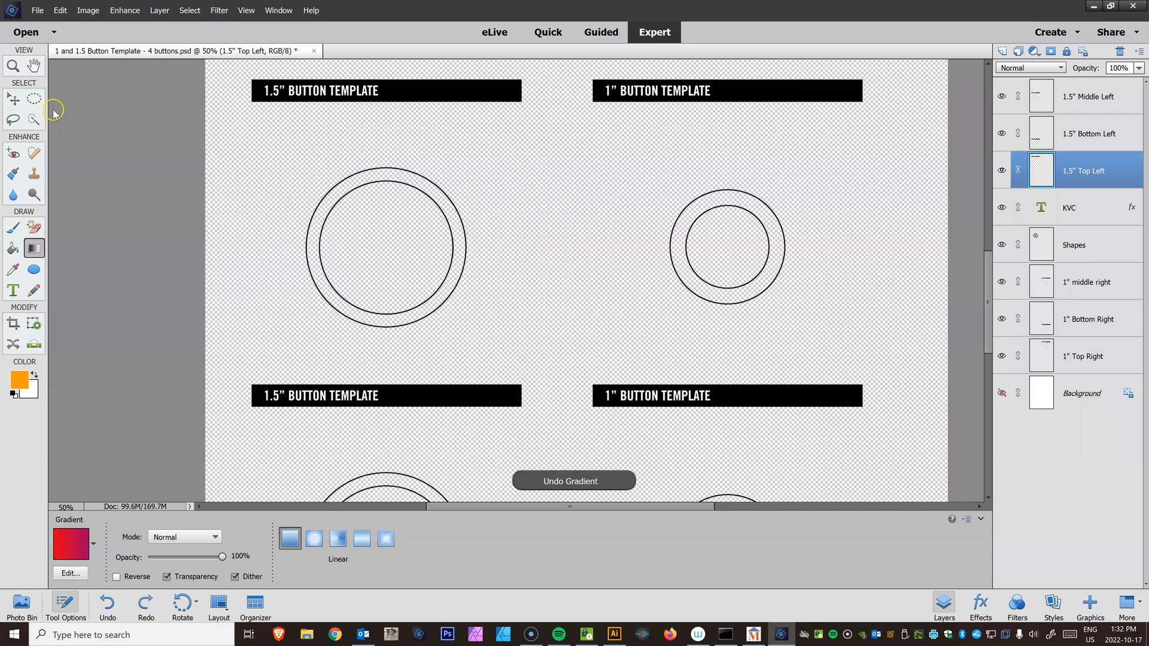
Draw a circular selection over the middle 1.5-inch button and add a new layer named Gradient above 1.5" Middle Left
left_click(34, 99)
left_click_drag(326, 178, 467, 329)
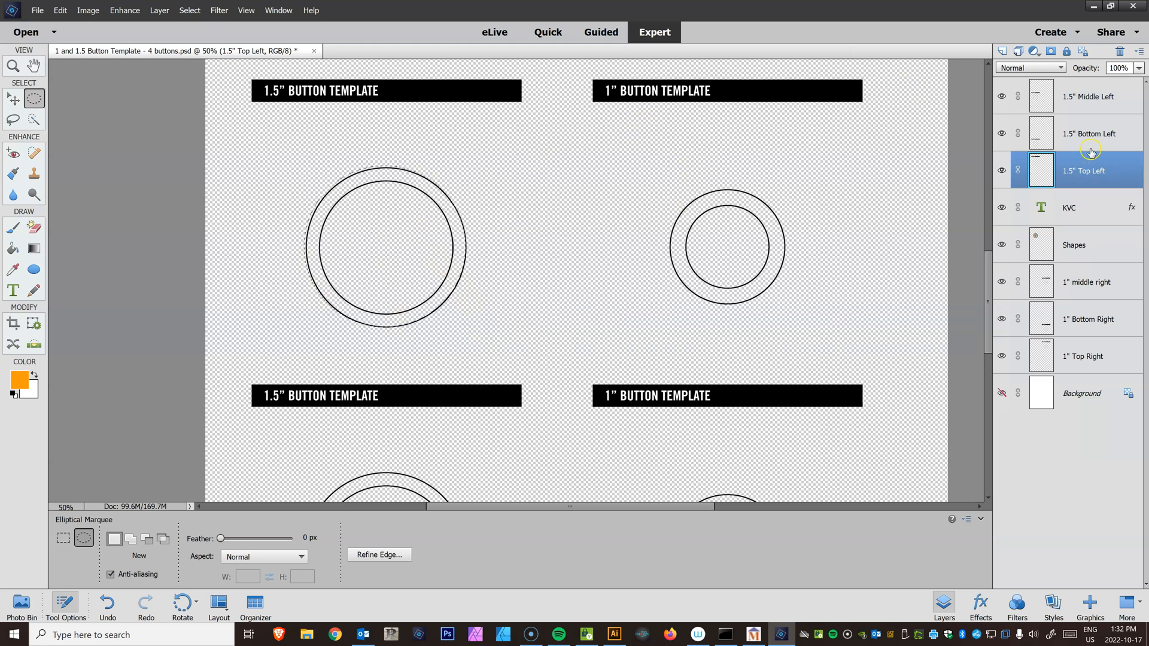
left_click(1092, 94)
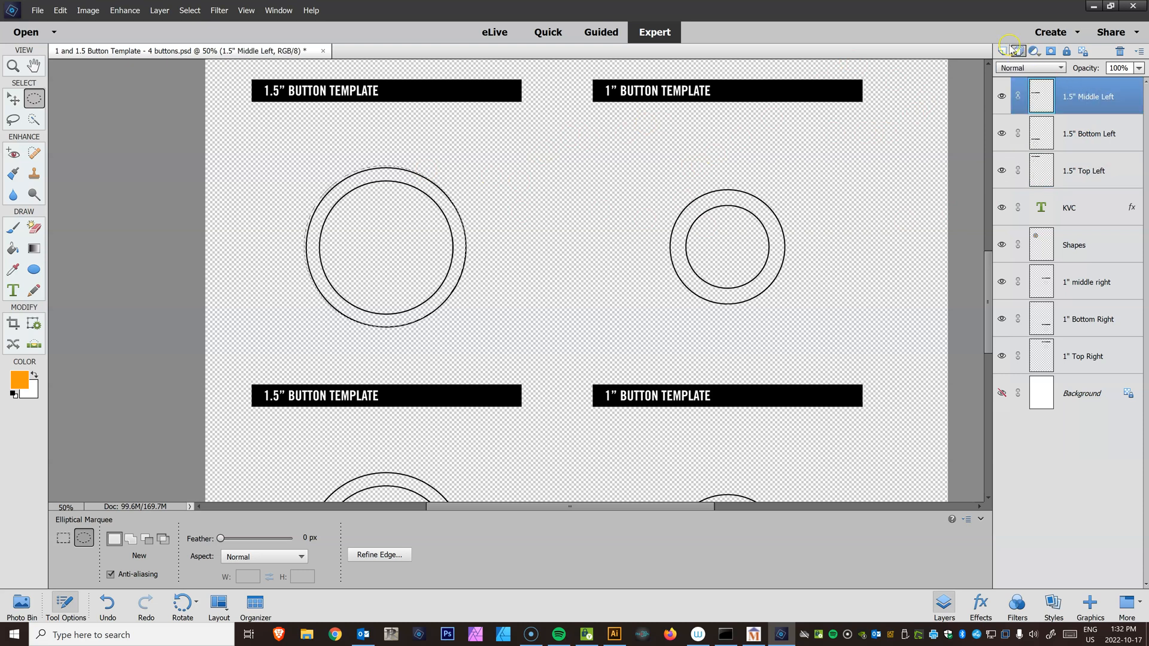
left_click(1003, 50)
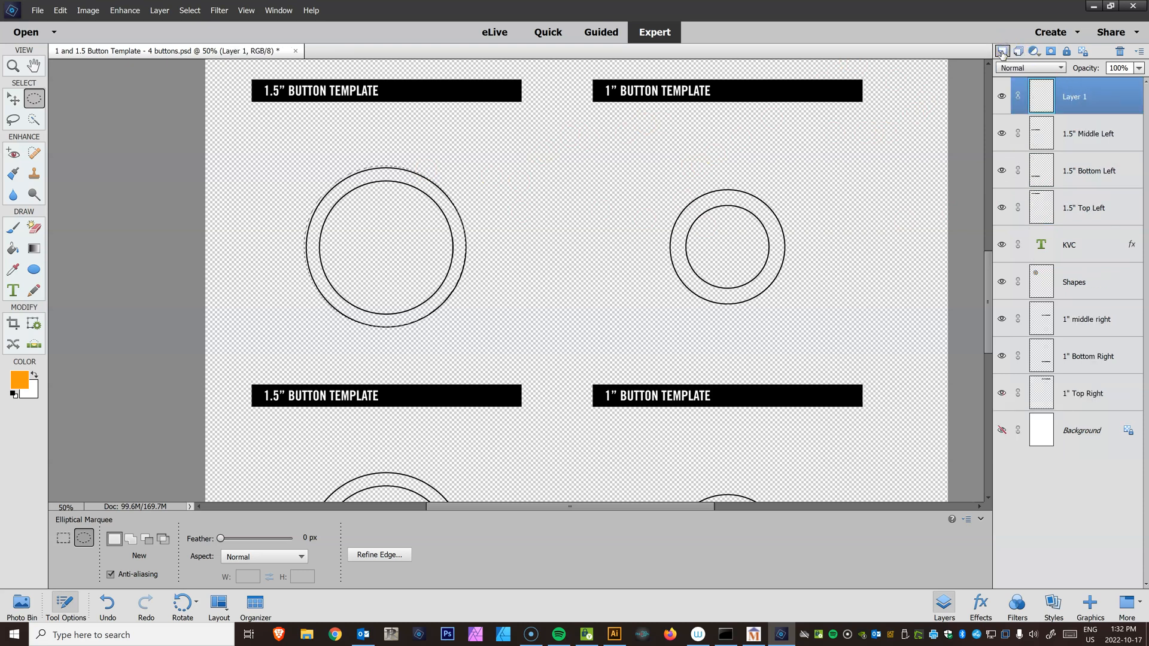
double_click(1086, 97)
type("Gradient")
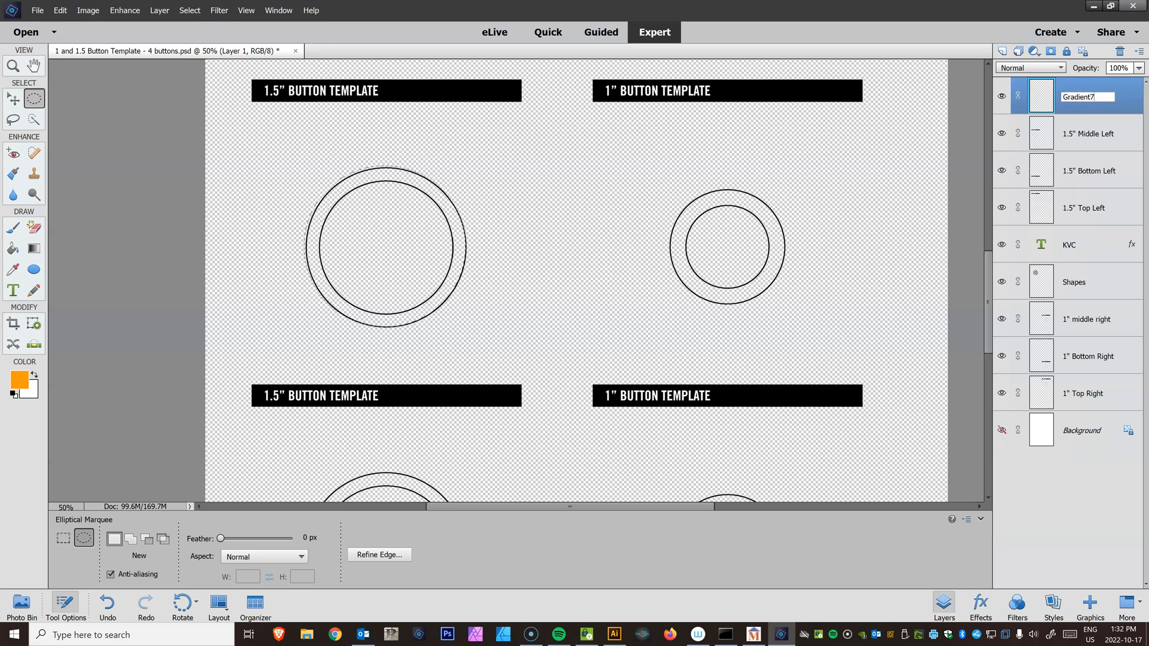
key("Return")
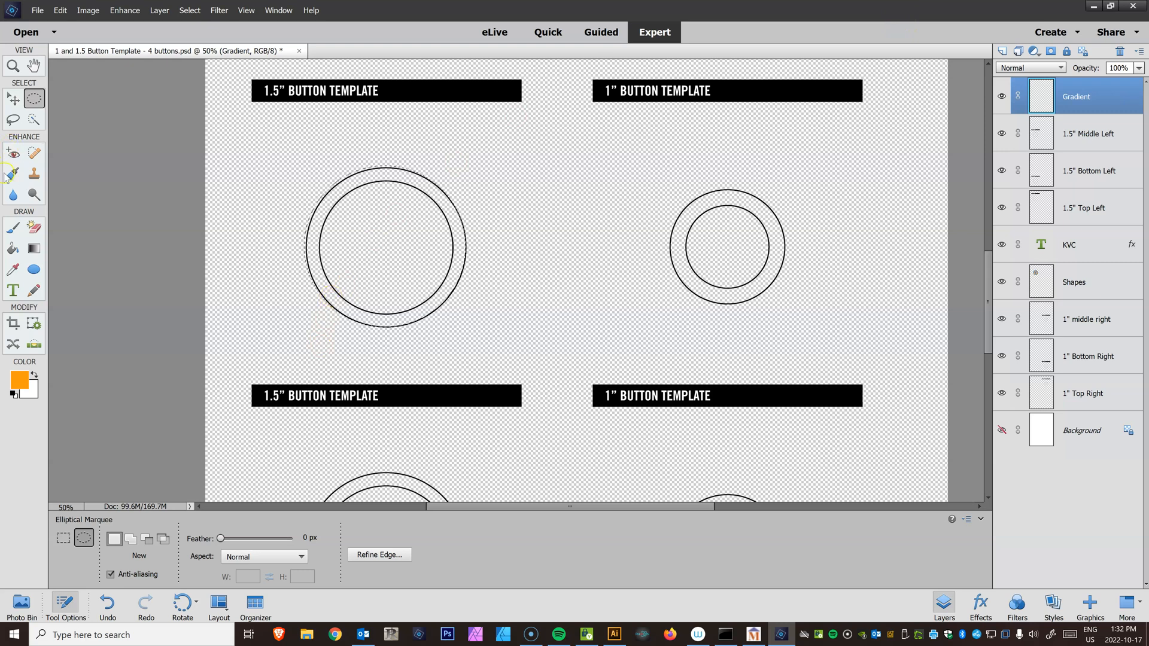
Fill the circular selection with the red-to-magenta linear gradient and move the Gradient layer down just above 1" Top Right
left_click(35, 250)
left_click_drag(320, 283, 467, 191)
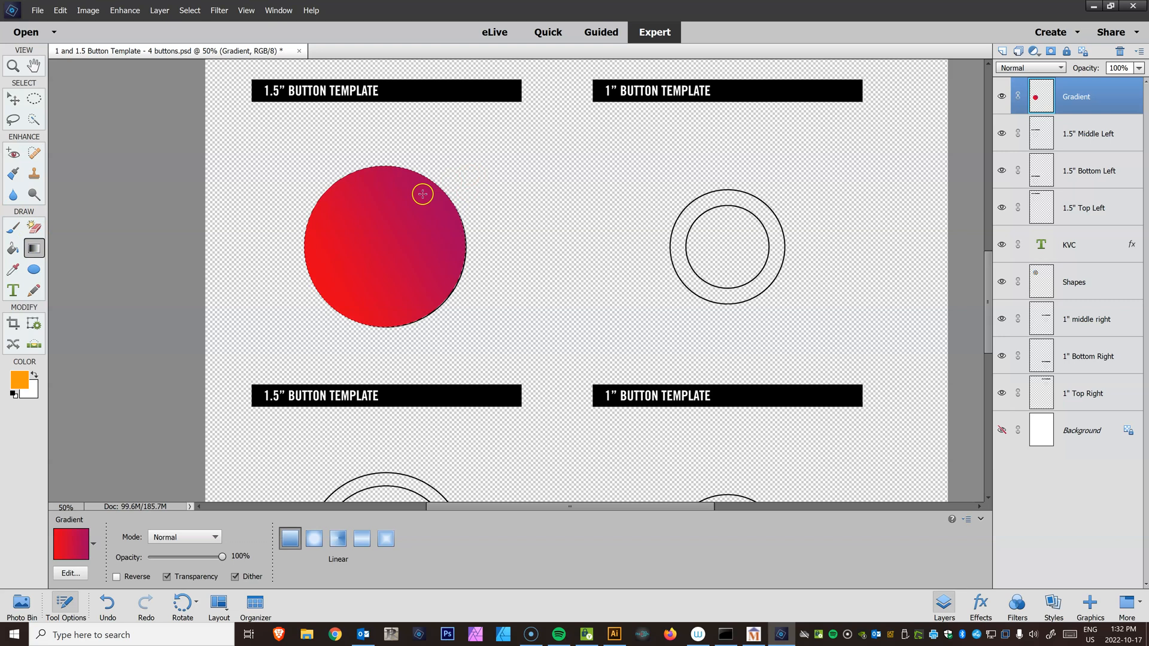
left_click(13, 99)
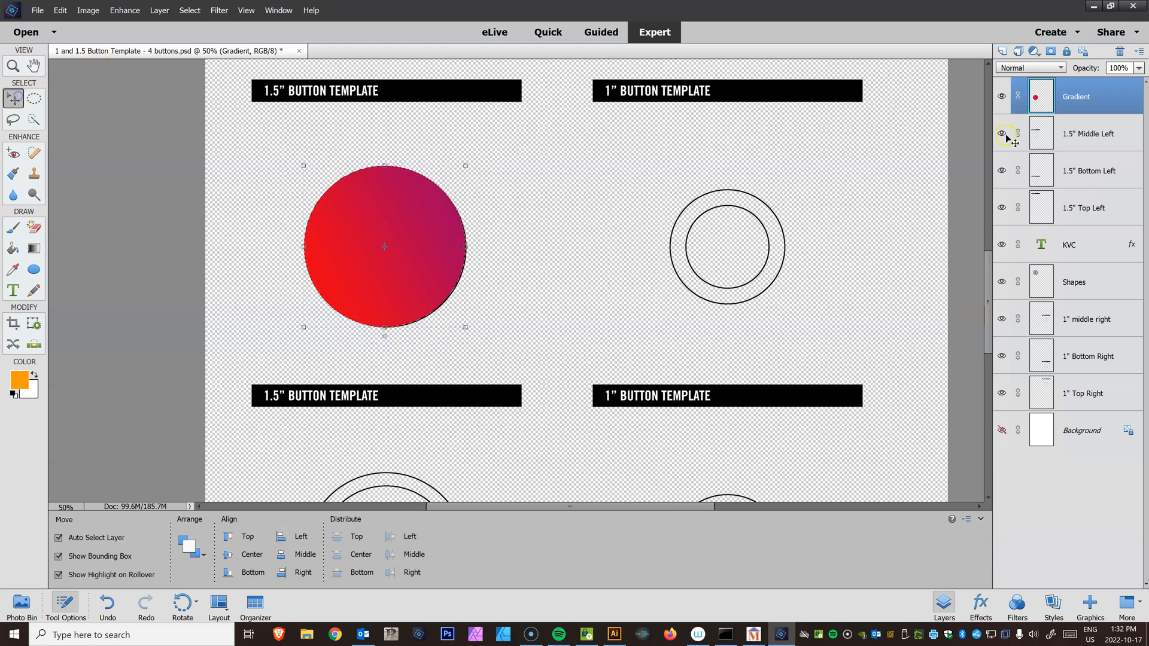
left_click_drag(1062, 86, 1053, 374)
scroll(539, 359, "down", 5)
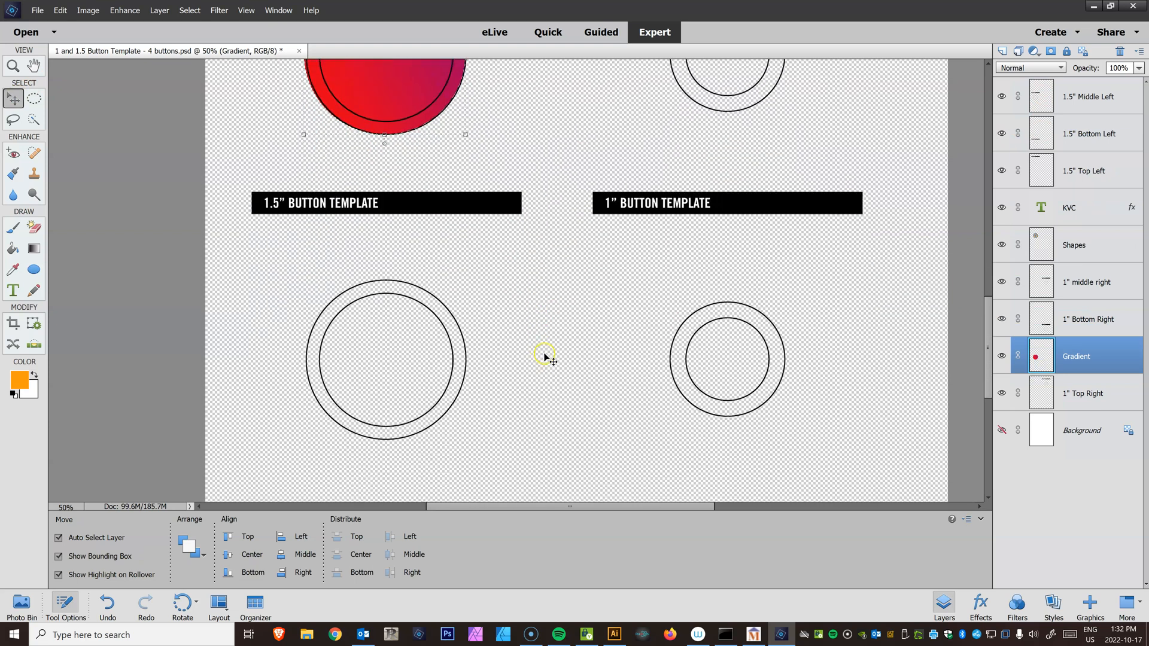
left_click(36, 11)
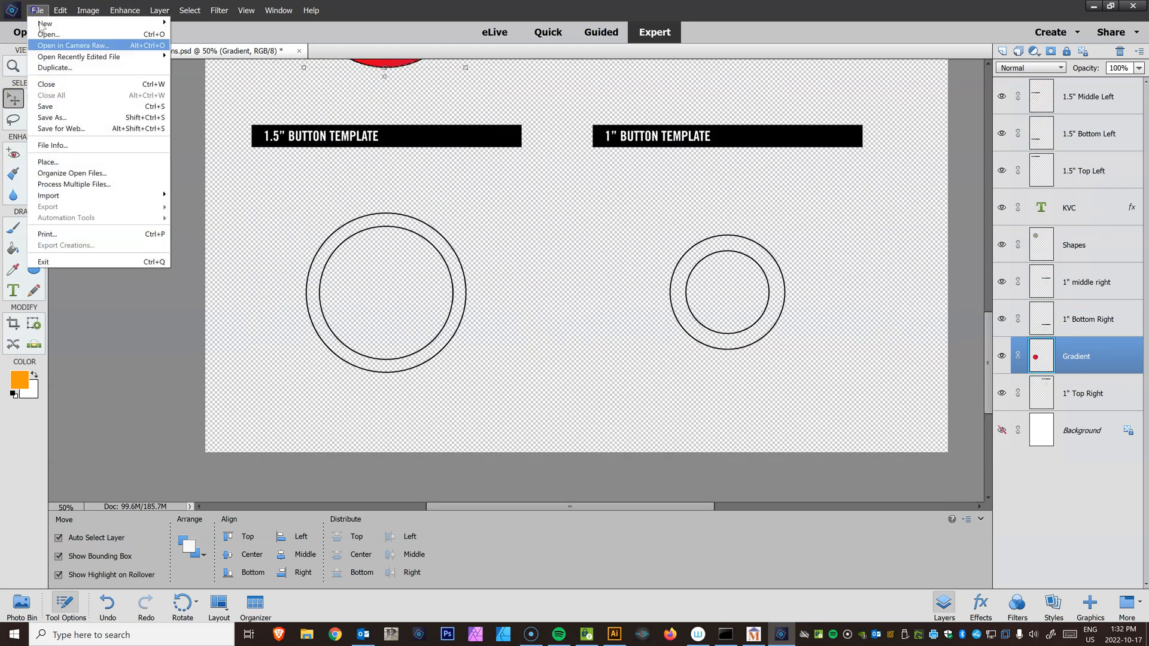
left_click(99, 160)
left_click(425, 96)
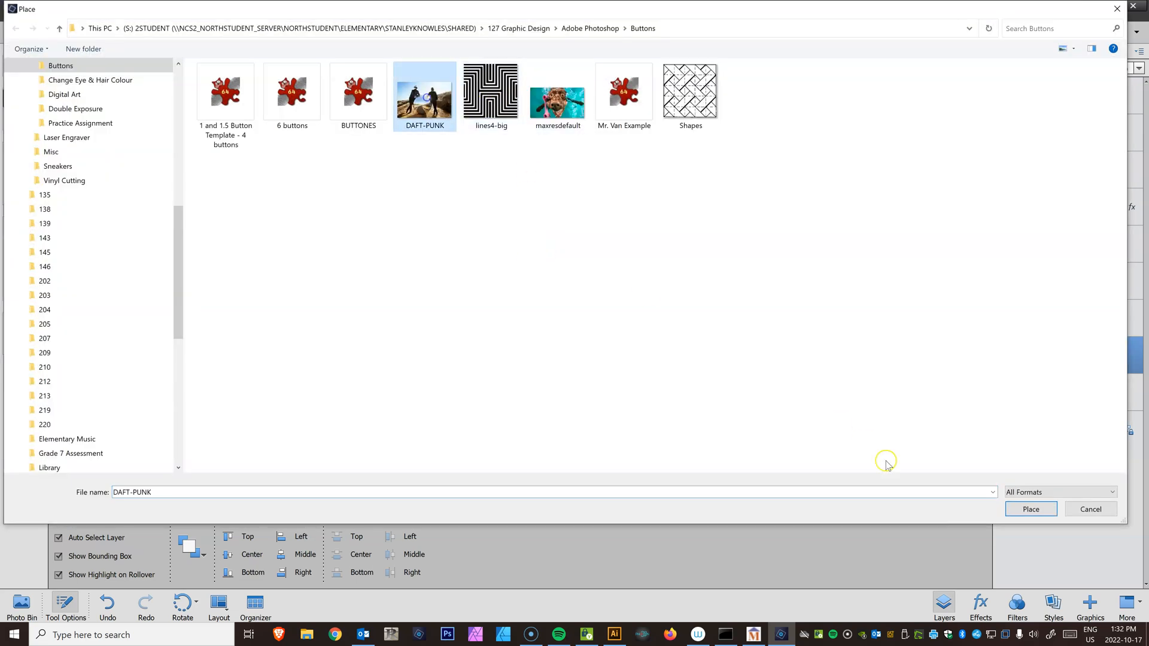
left_click(1011, 506)
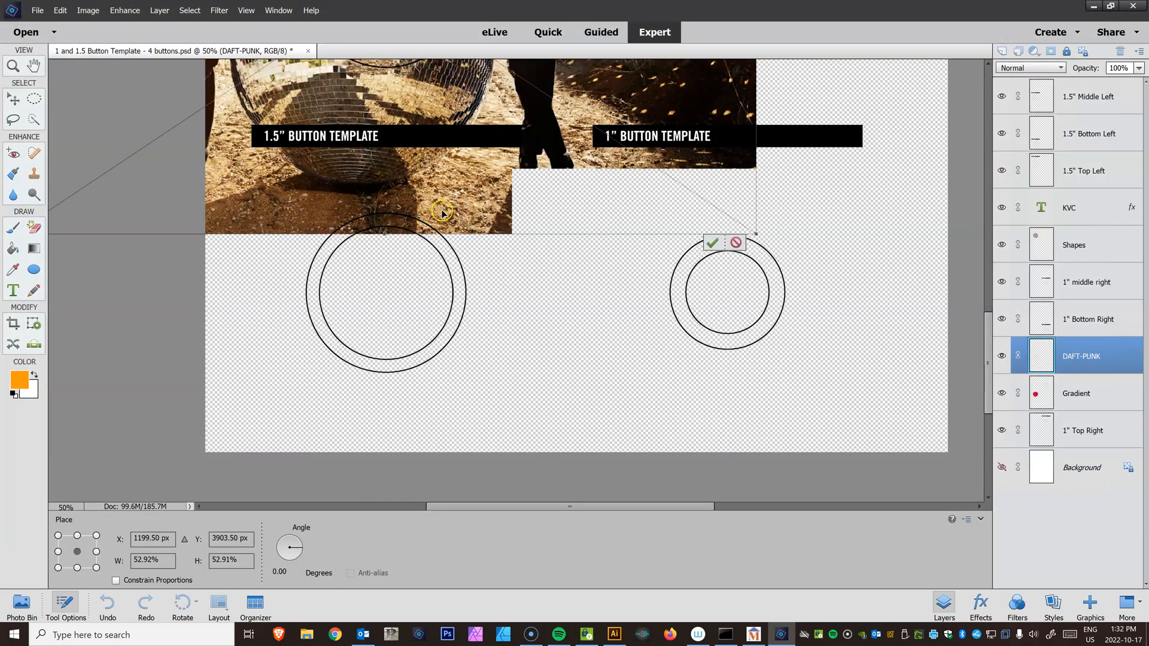
left_click_drag(532, 144, 669, 316)
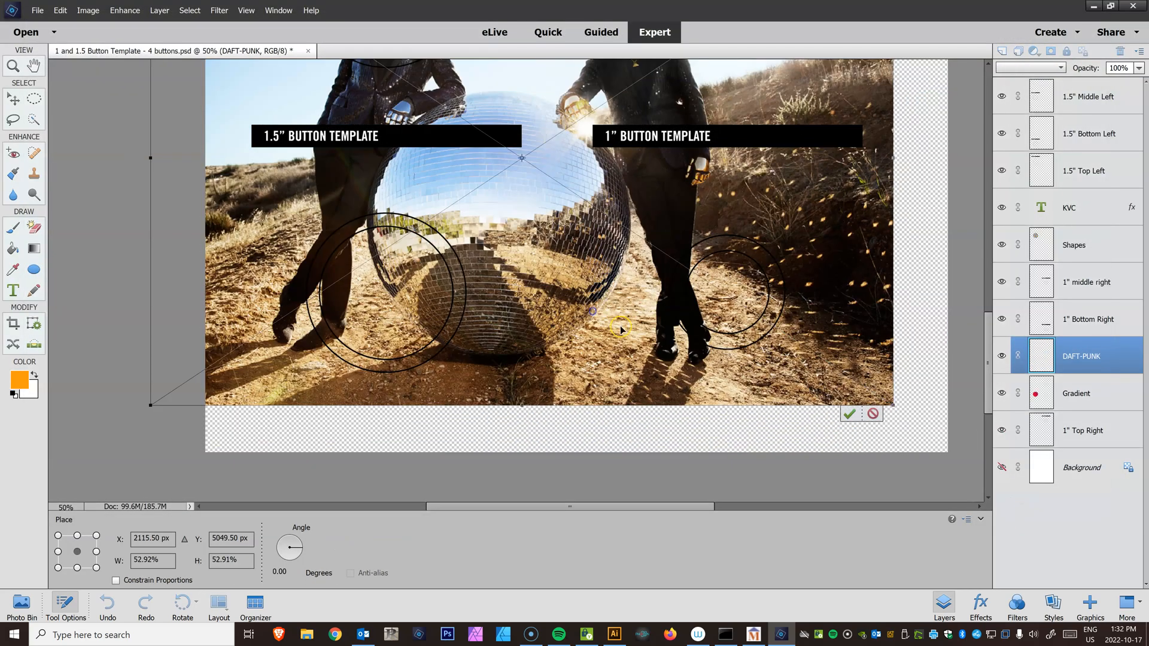
left_click_drag(894, 405, 546, 144)
left_click_drag(403, 103, 500, 380)
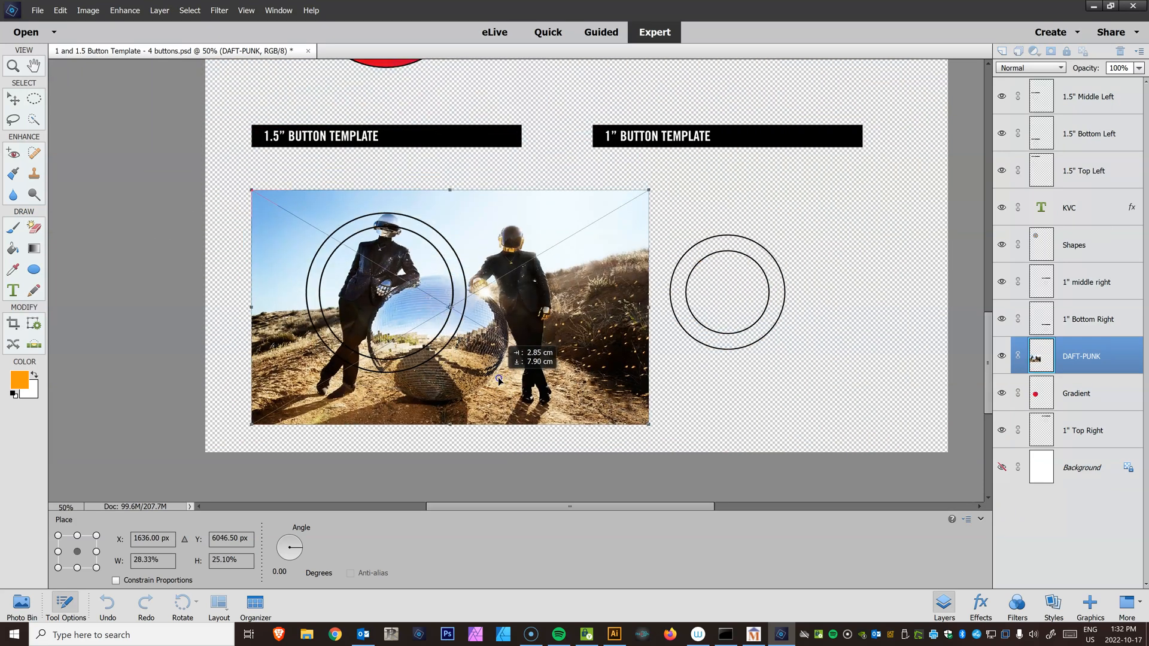
left_click_drag(647, 424, 519, 325)
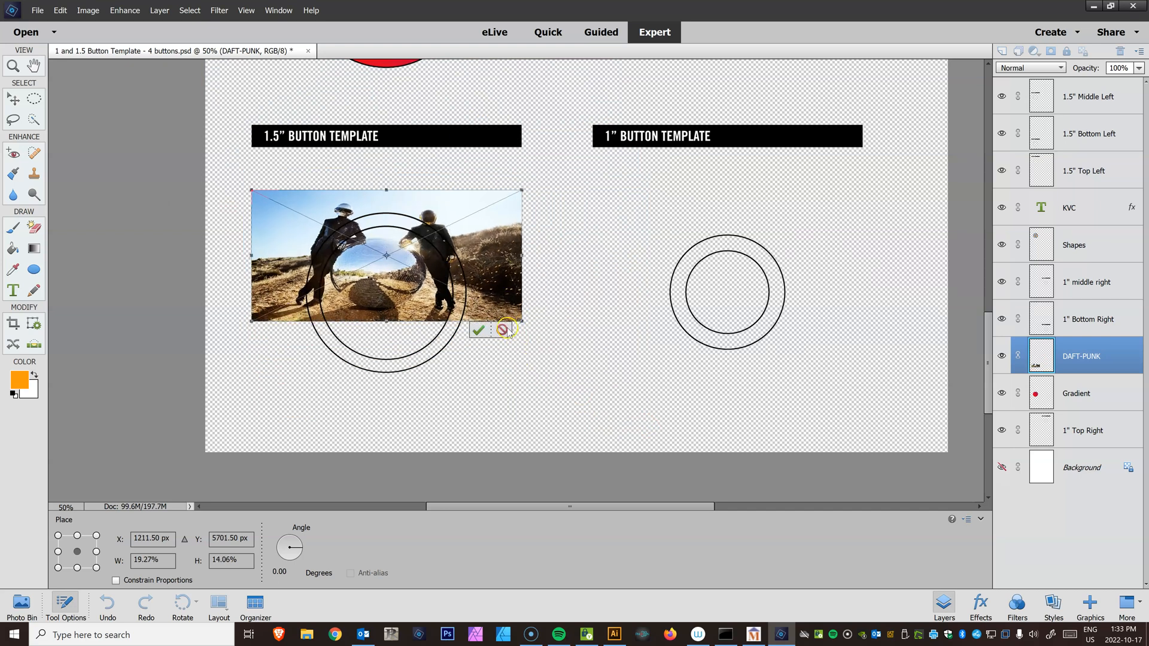
left_click(503, 330)
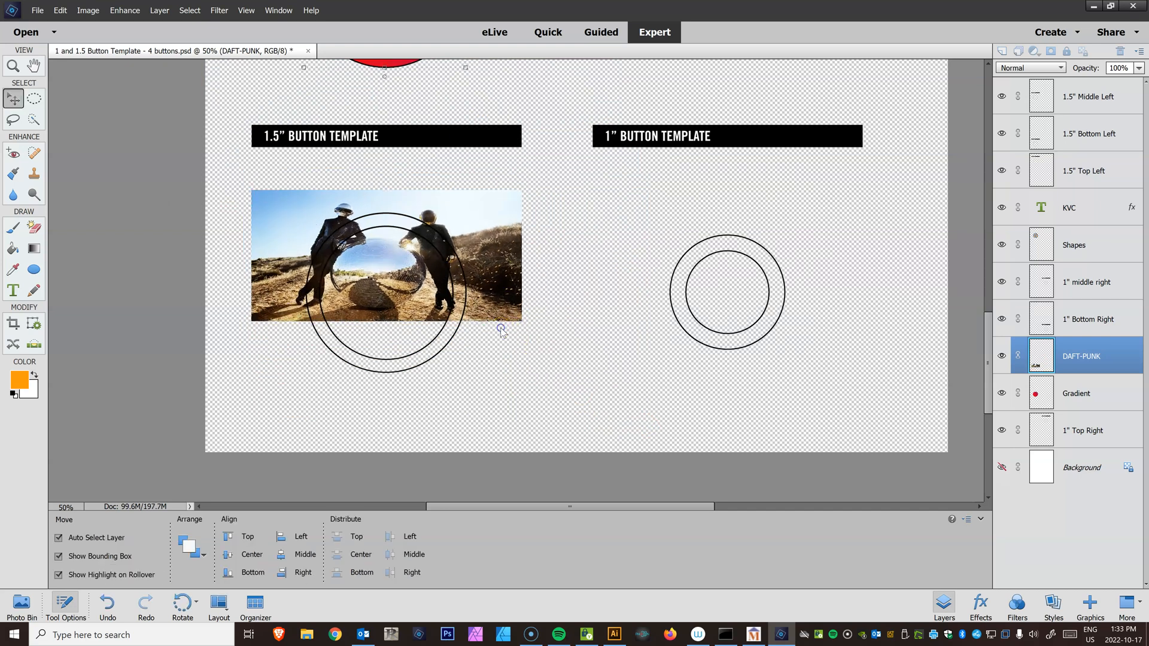
Place the DAFT-PUNK image into the document
left_click(38, 10)
left_click(56, 160)
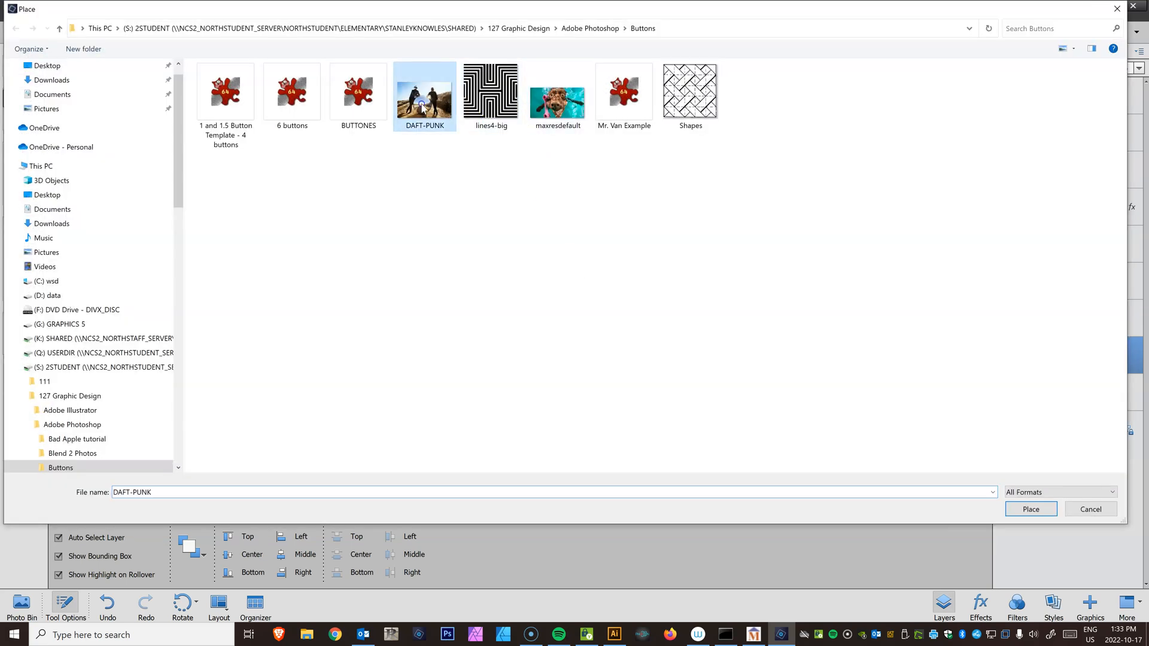
double_click(421, 104)
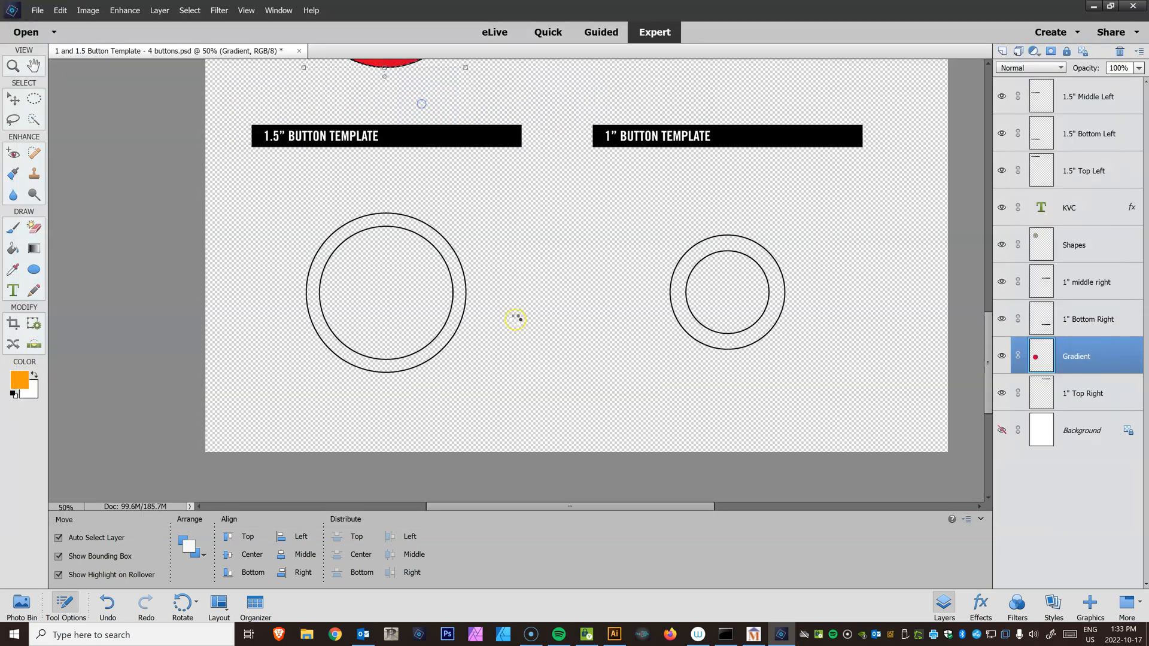
Scale the placed DAFT-PUNK image down and position it over the bottom 1.5-inch button, then commit the placement
key("ctrl+minus")
key("ctrl+minus")
key("ctrl+minus")
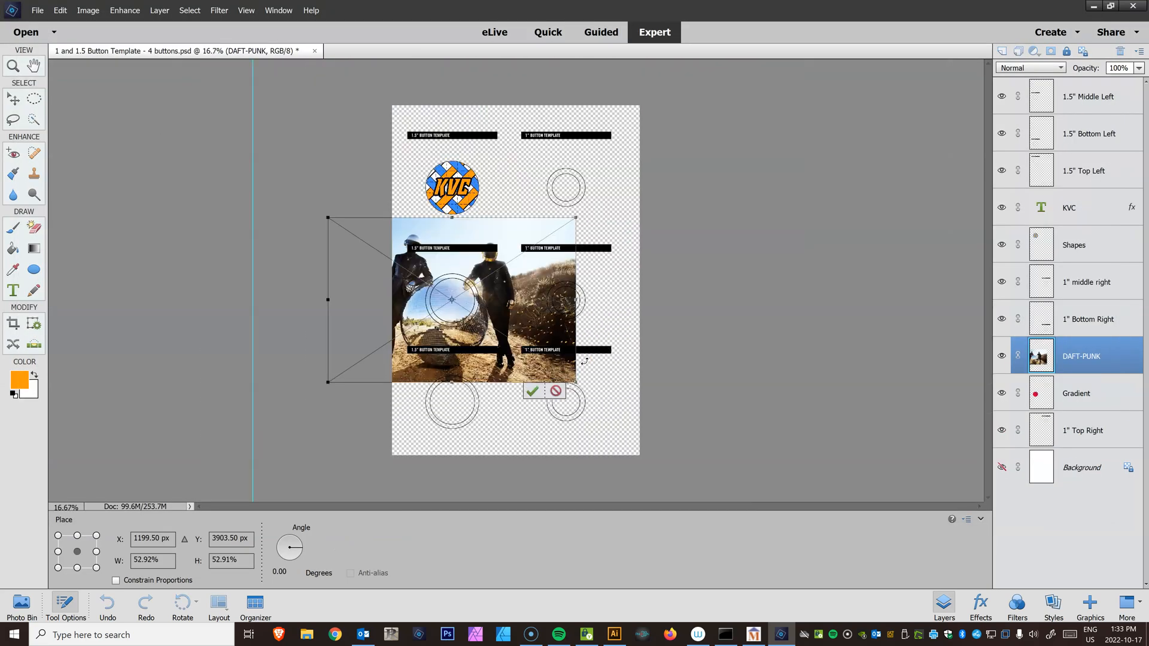
left_click_drag(572, 219, 508, 133)
key("ctrl+plus")
key("ctrl+plus")
key("ctrl+plus")
key("ctrl+plus")
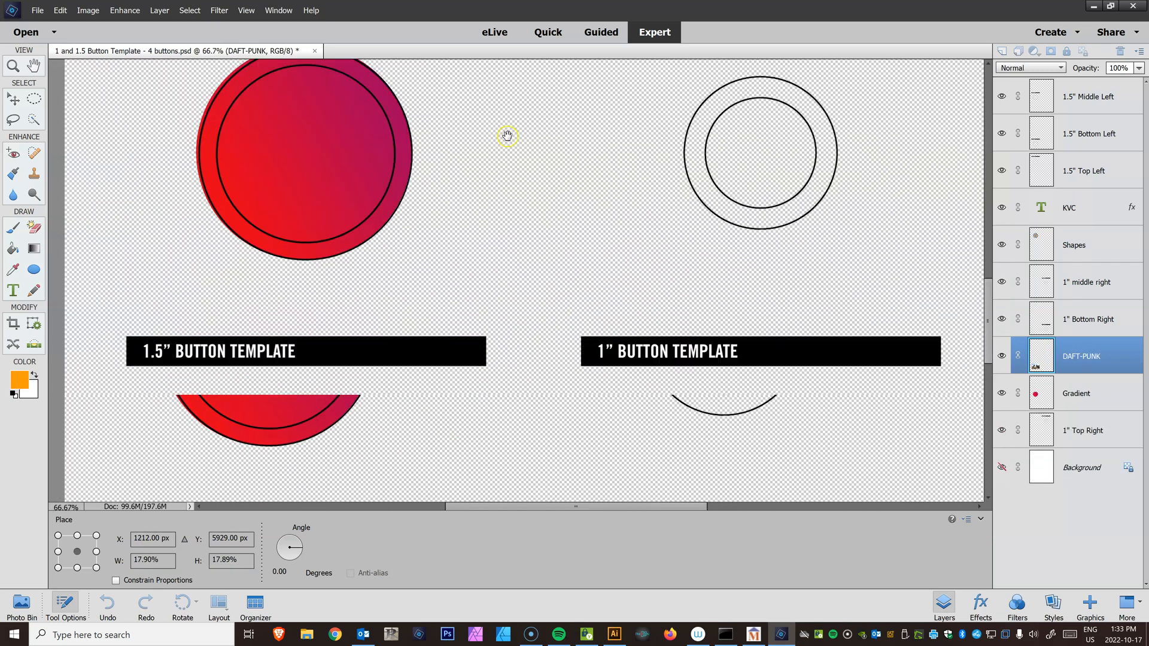
left_click_drag(510, 267, 464, 301)
left_click_drag(386, 377, 404, 378)
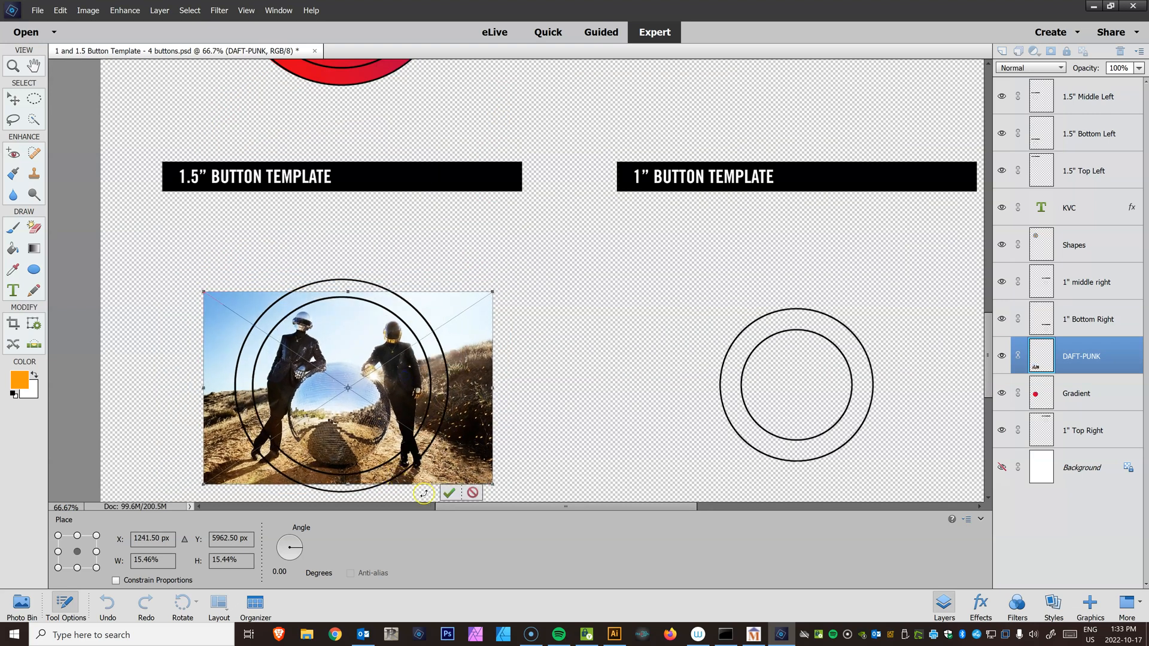
left_click(450, 494)
Simplify the DAFT-PUNK smart layer for the Clone Stamp and set the stamp opacity to 100%
scroll(464, 445, "down", 3)
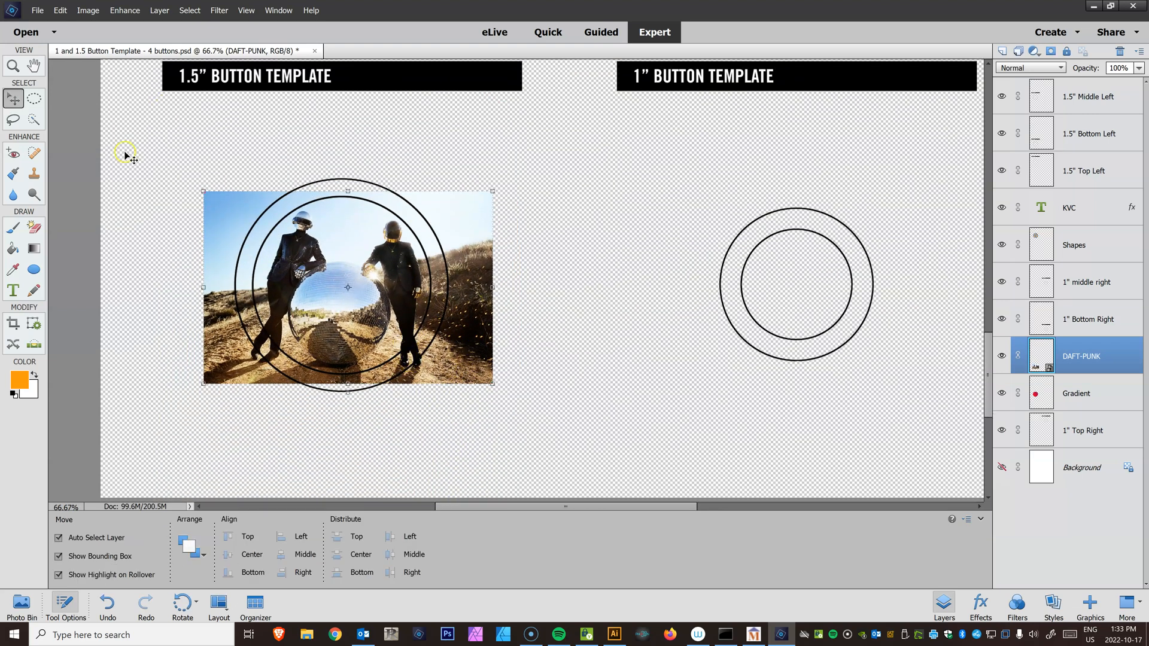
left_click(34, 174)
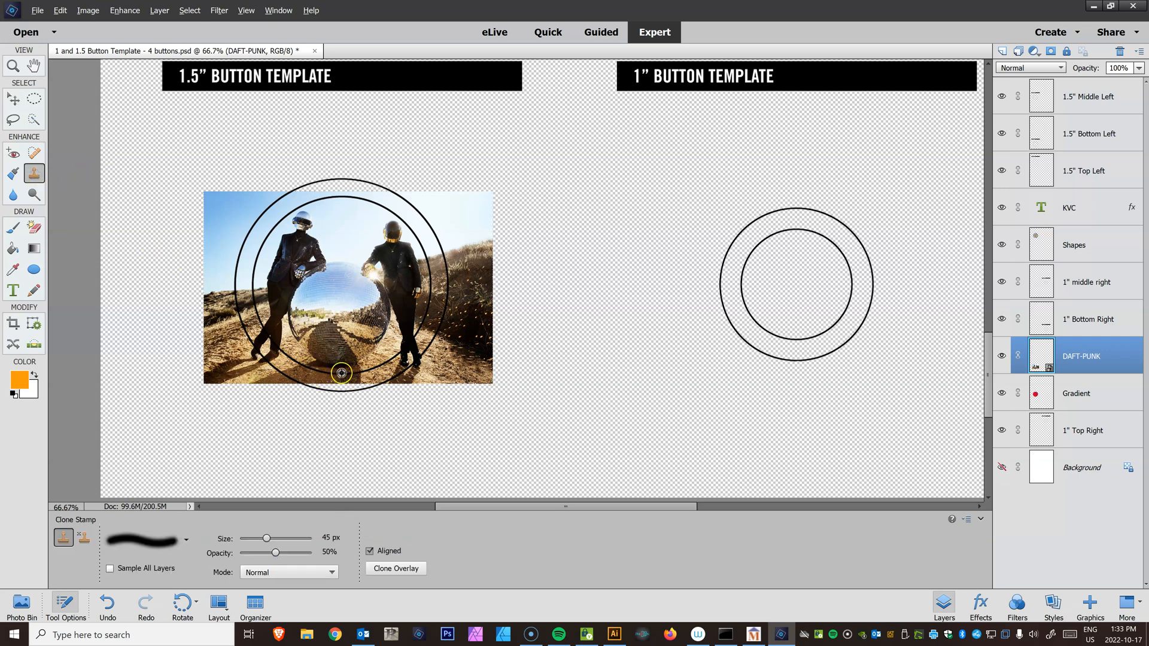
left_click(339, 201)
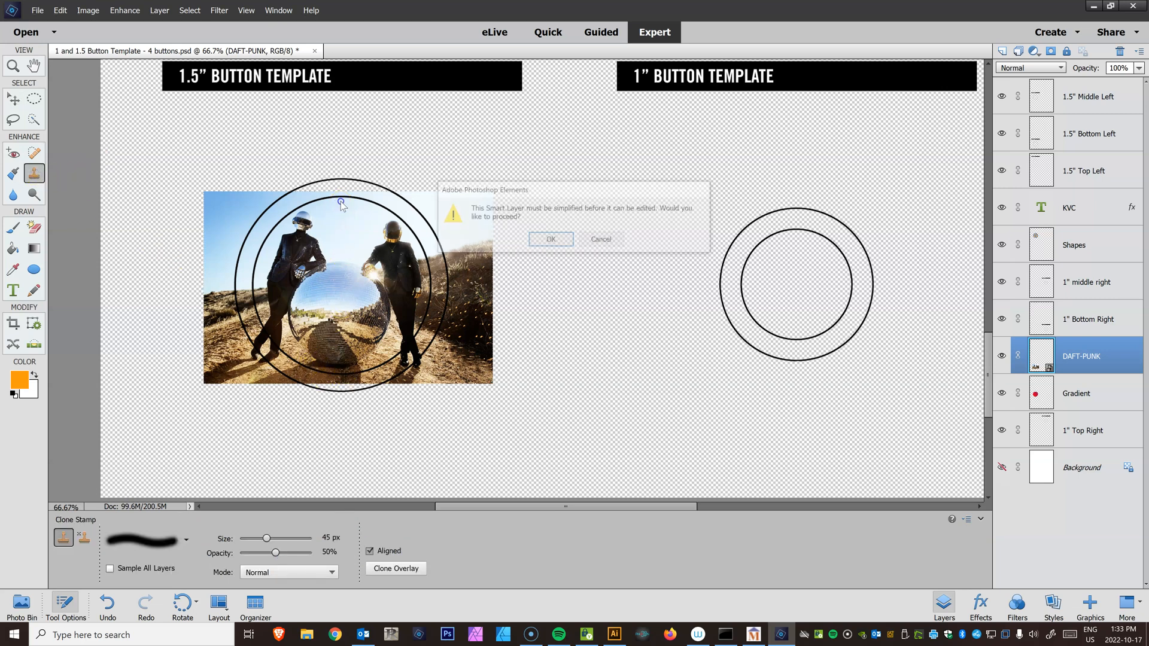
left_click(547, 240)
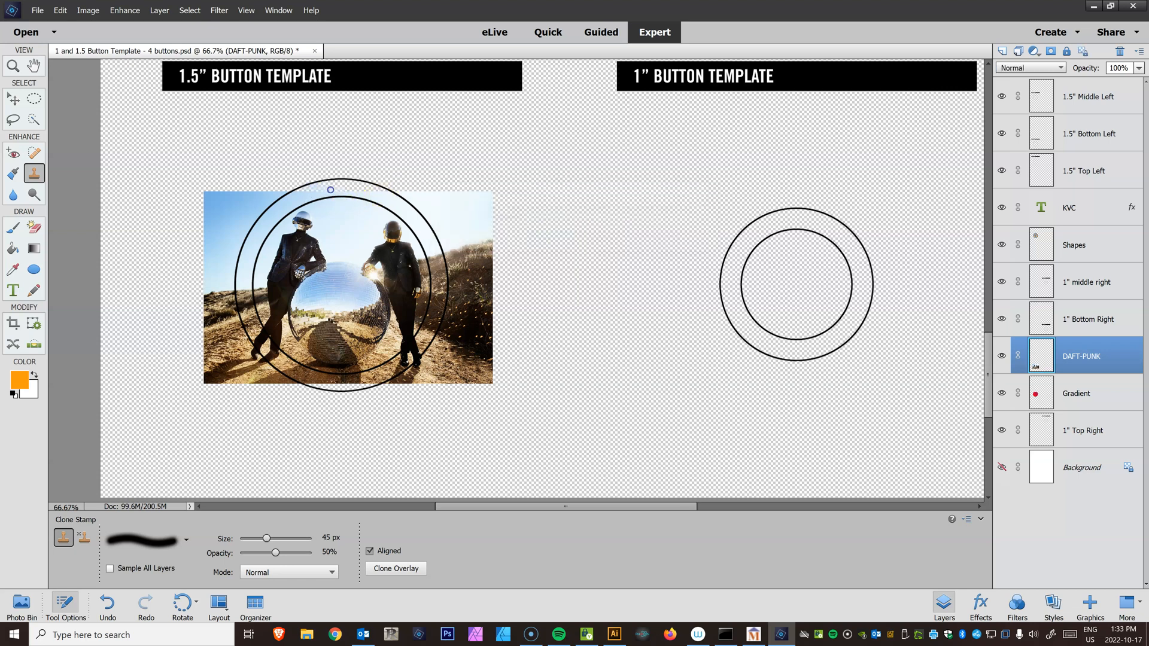
left_click_drag(276, 555, 315, 554)
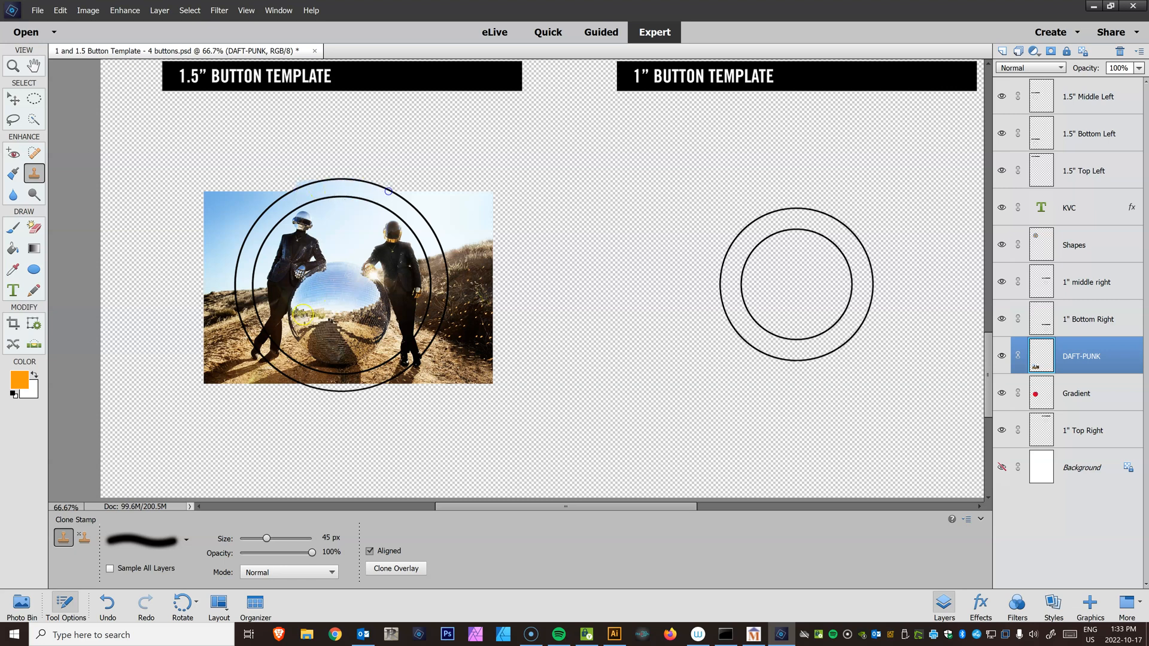
Select a circle over the bottom 1.5-inch button, invert it, delete the photo outside the circle, and deselect
scroll(389, 191, "down", 2)
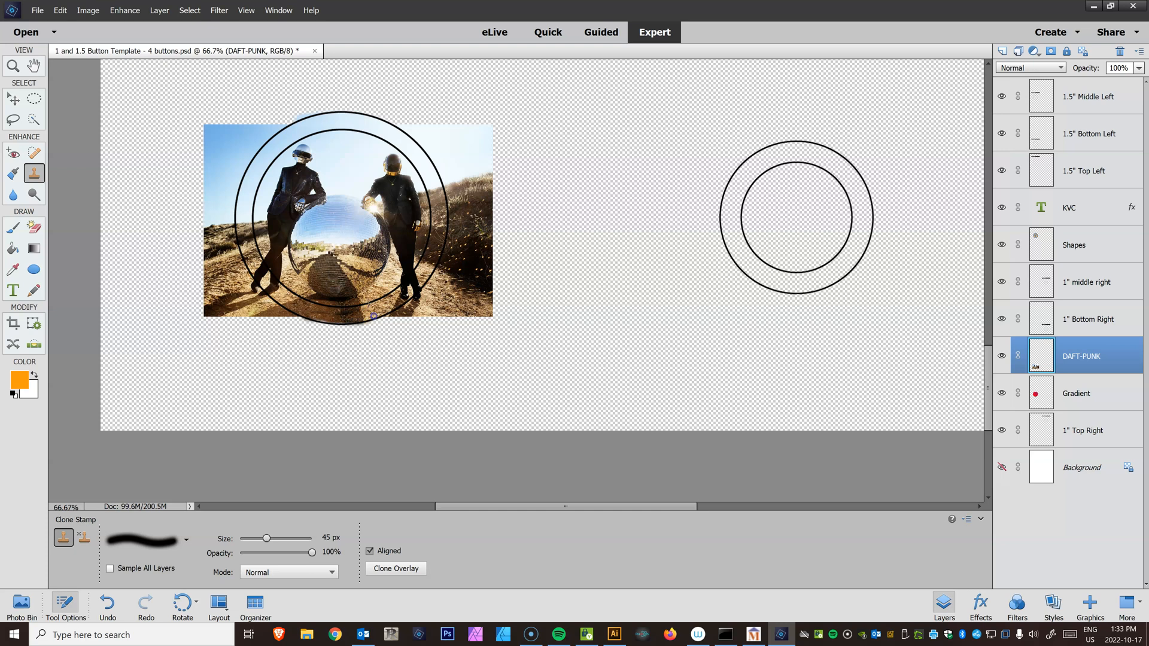
left_click(35, 100)
left_click_drag(257, 129, 449, 363)
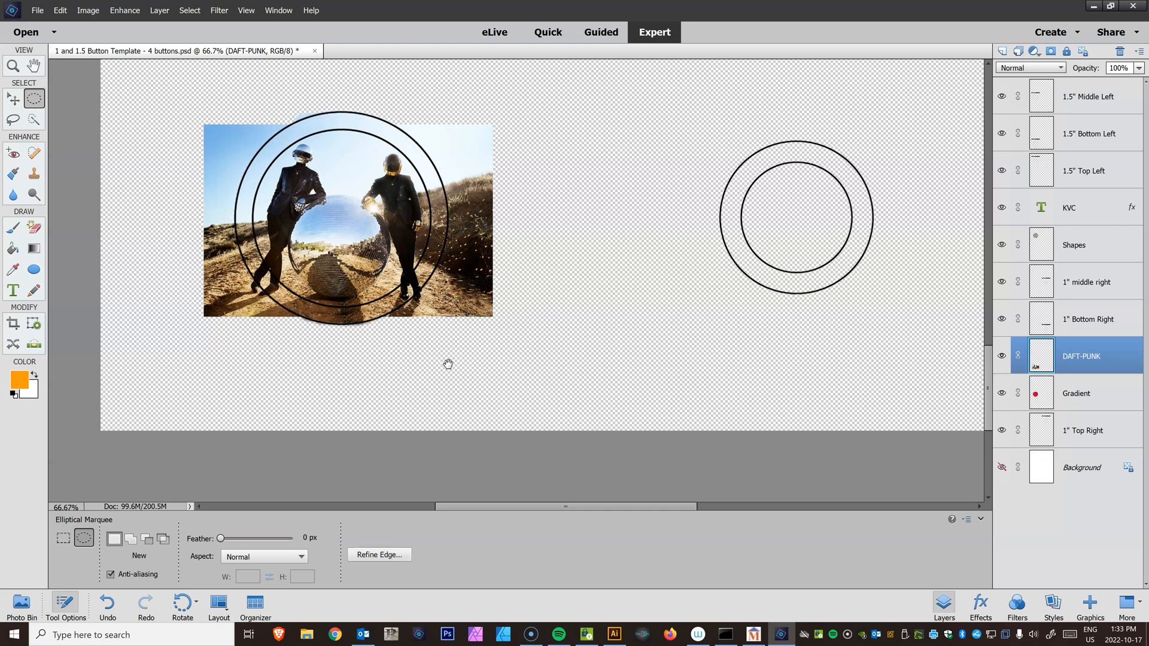
left_click(190, 10)
left_click(212, 55)
key("Delete")
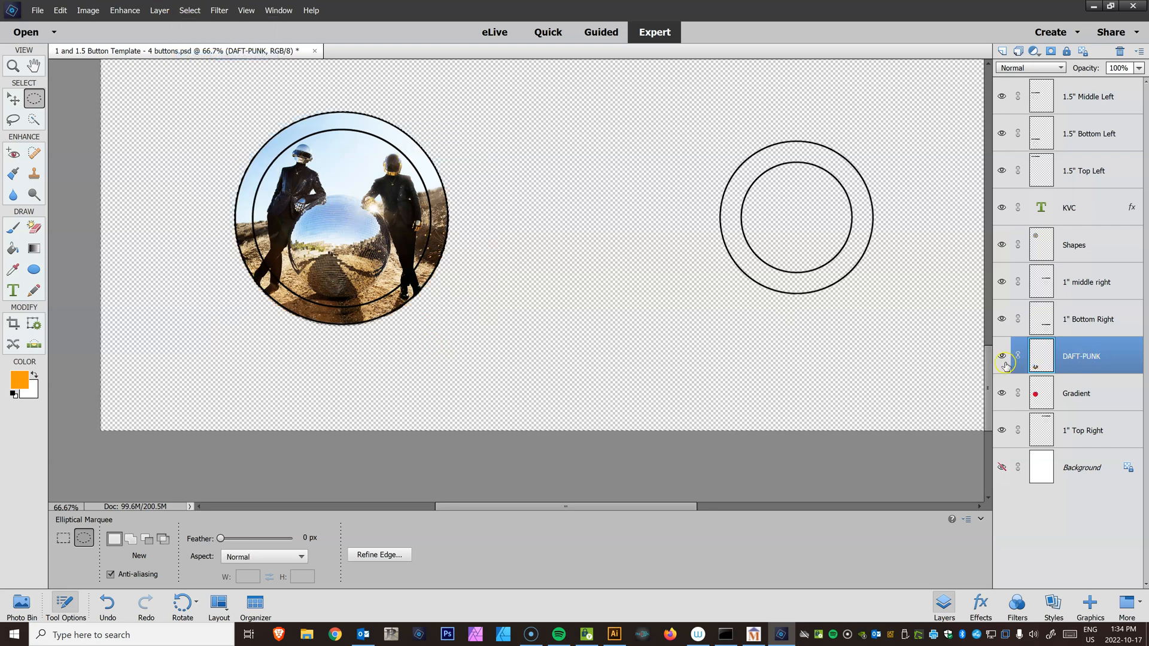
left_click(772, 393)
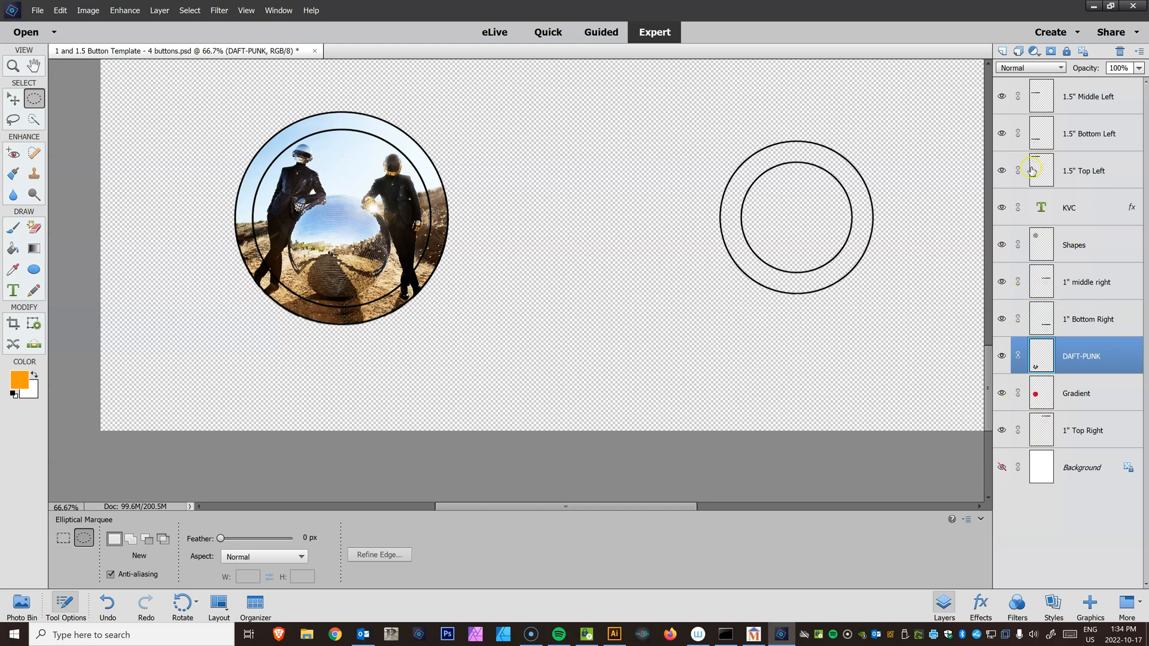
Hide the 1.5" Bottom Left layer and open the Print dialog
left_click(1002, 134)
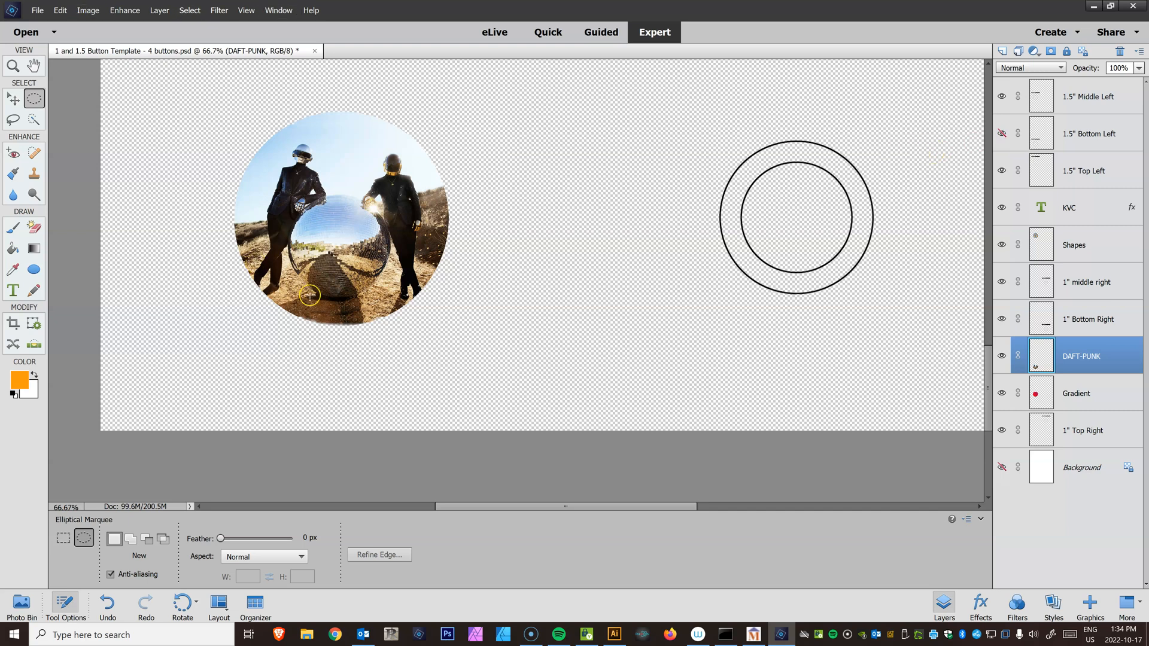
left_click(37, 10)
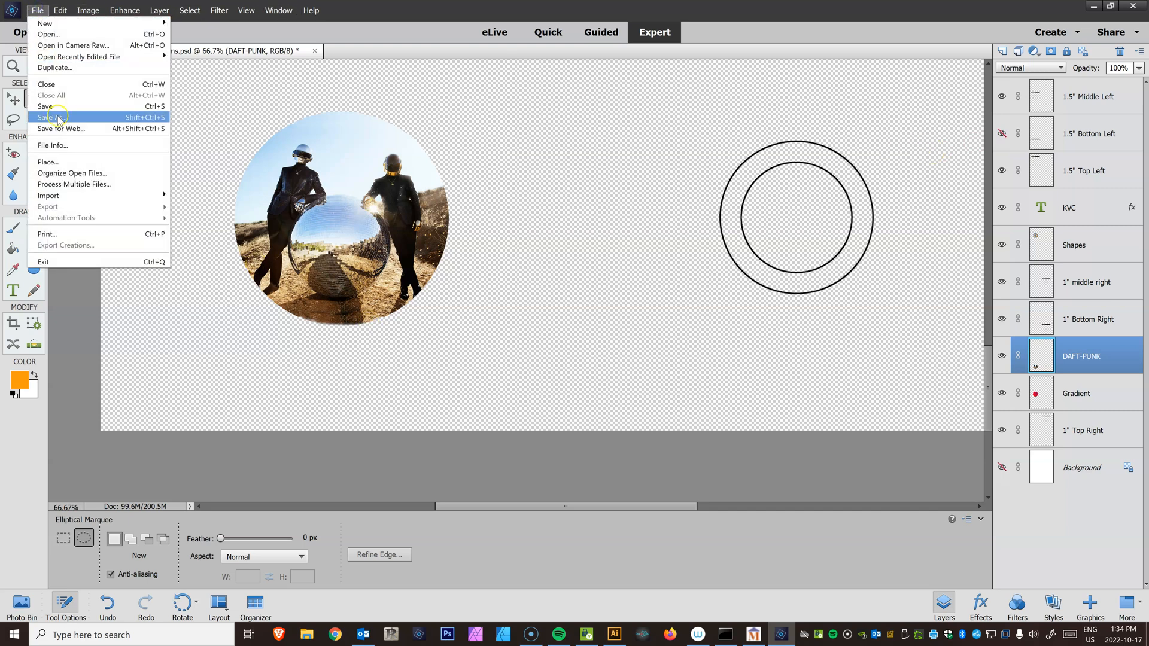
left_click(74, 232)
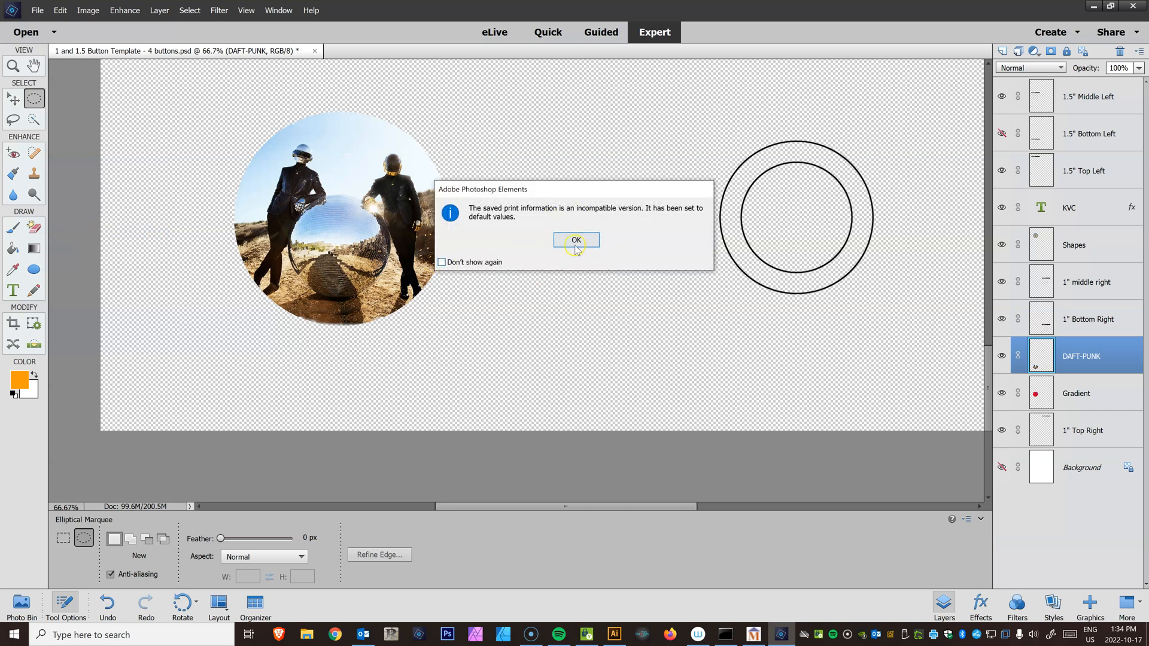
left_click(575, 241)
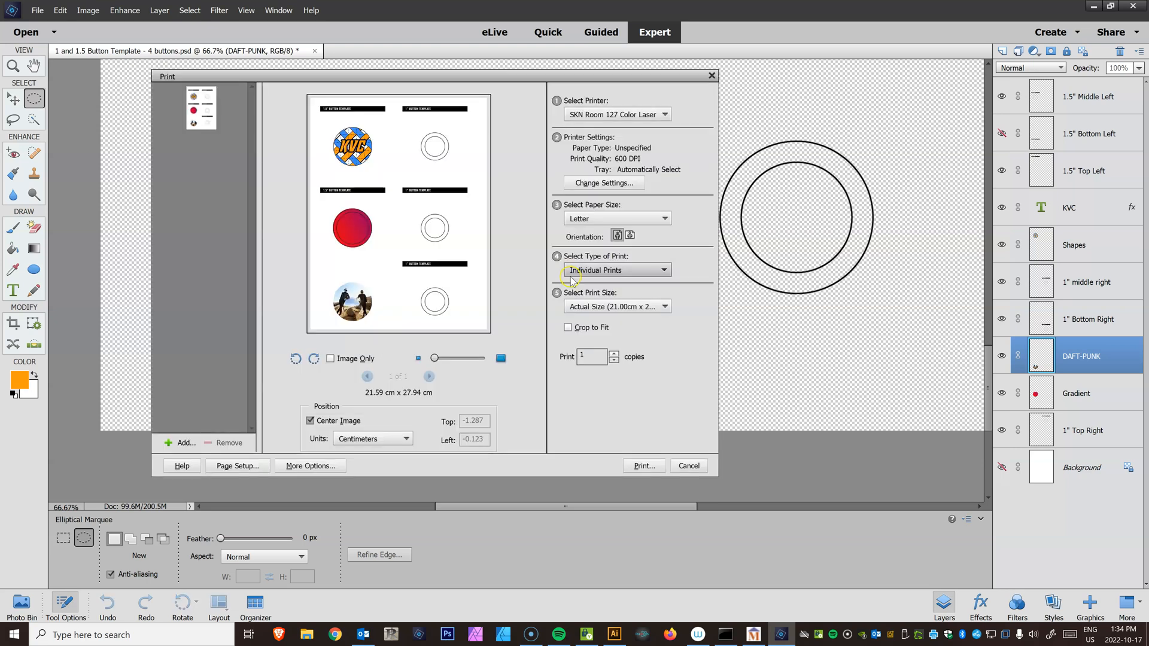
Set the print size to Actual Size and print the button sheet
left_click(606, 306)
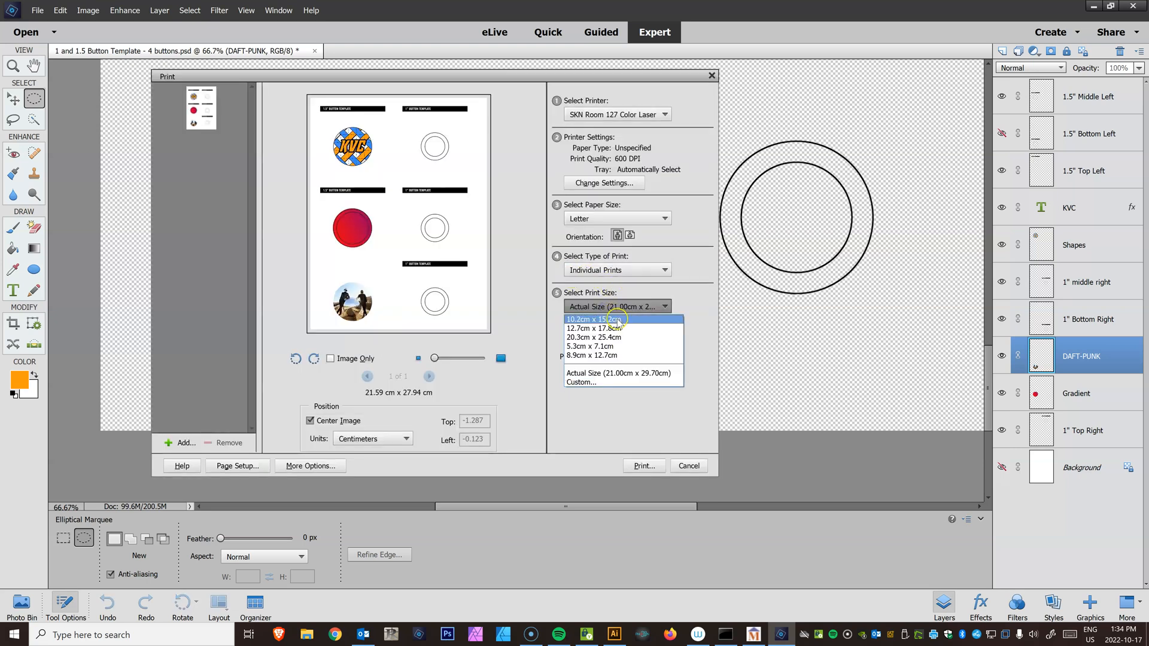
left_click(608, 337)
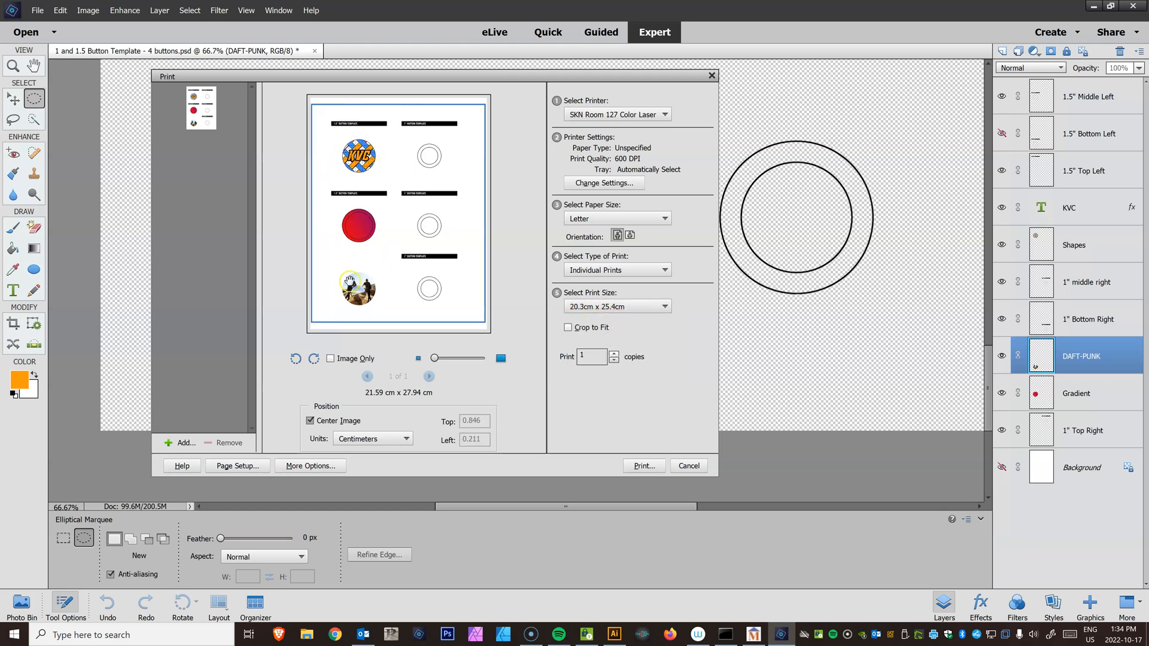
left_click(616, 307)
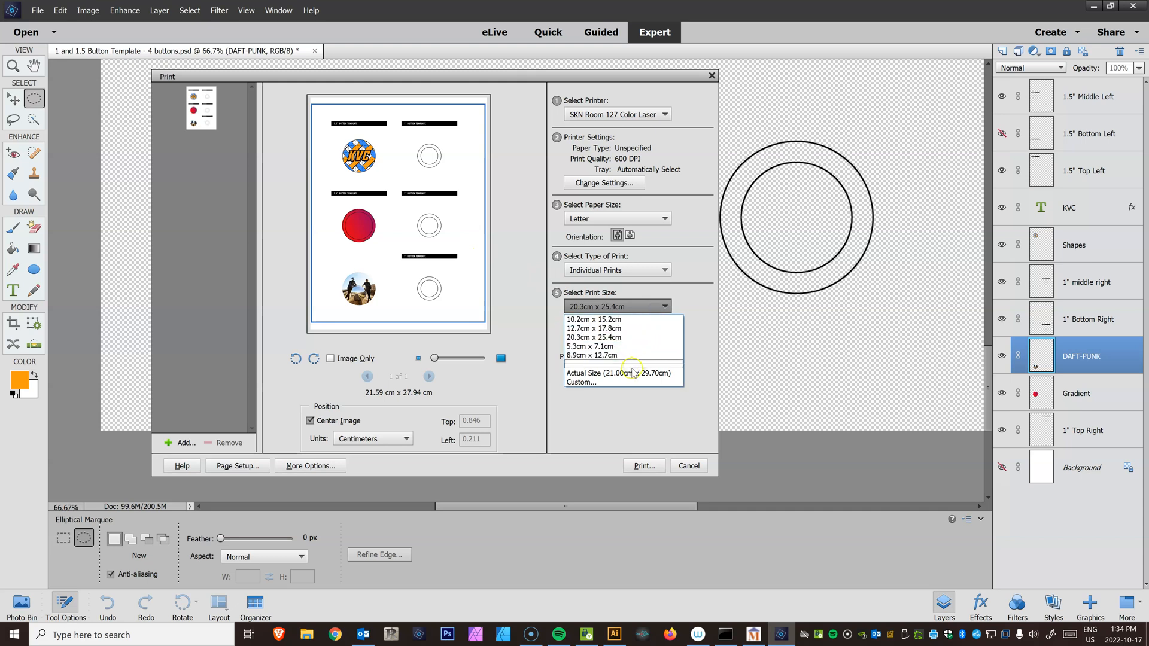
left_click(630, 373)
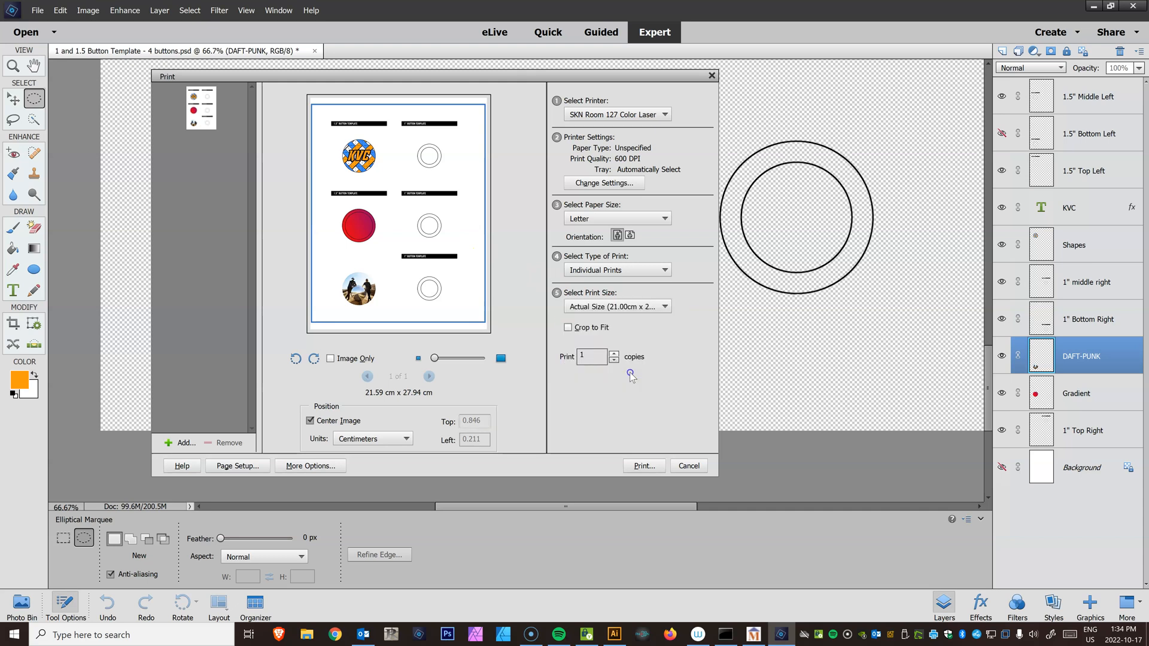
left_click(649, 467)
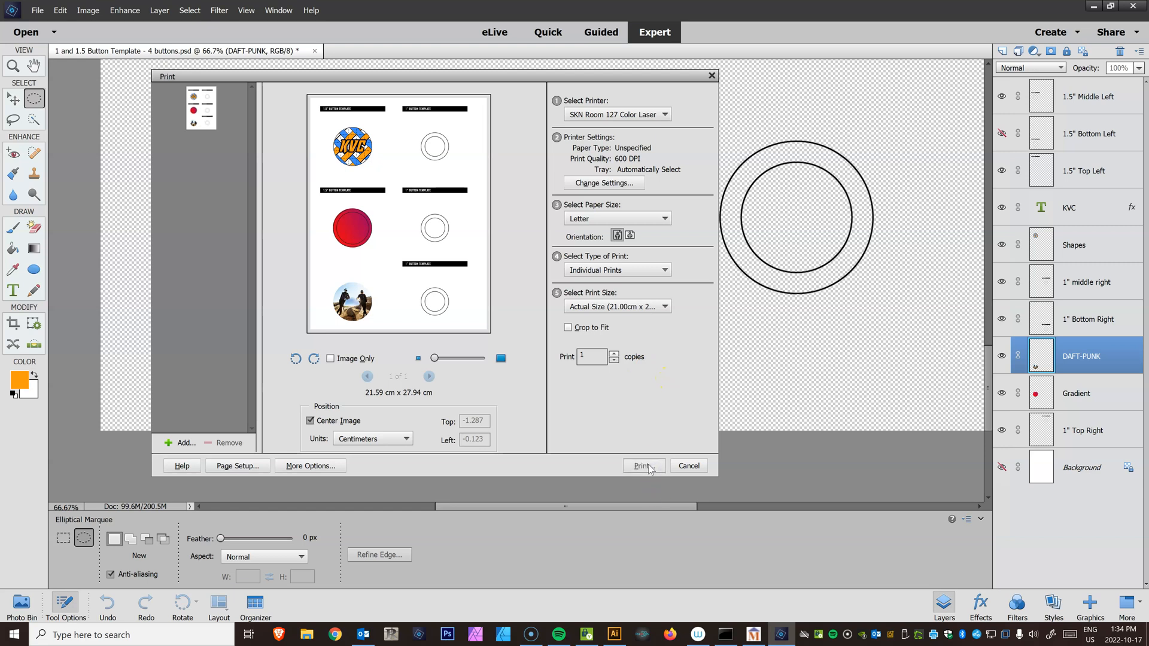